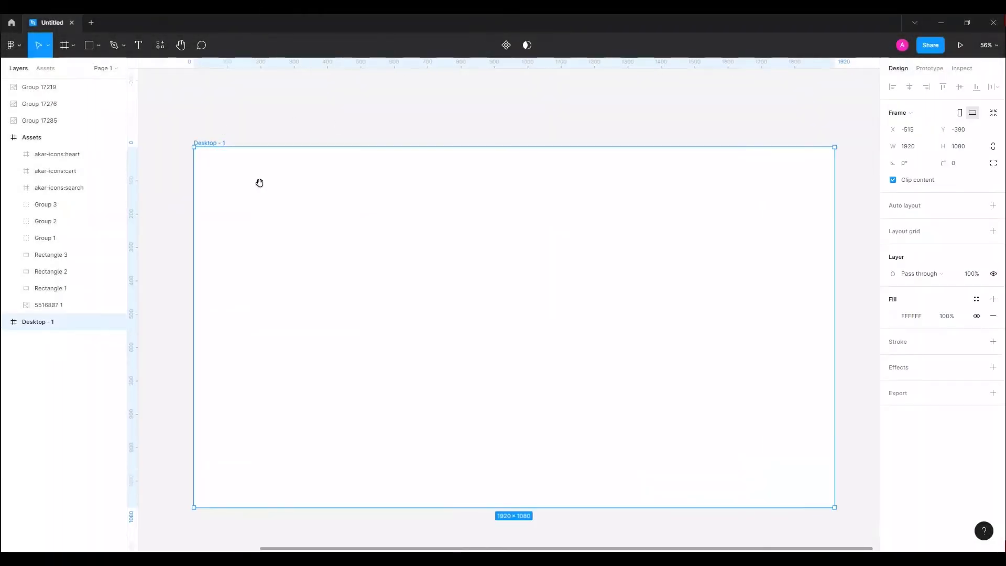
Step: Add a 'Pawstore' text box inside the Desktop frame
key(Escape)
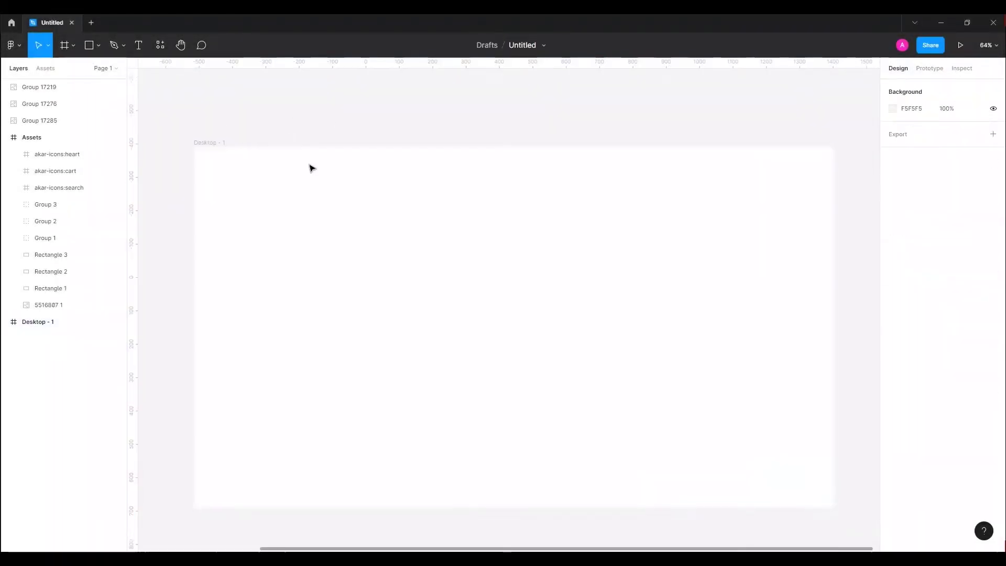
scroll(314, 183, up, 2)
key(t)
click(550, 261)
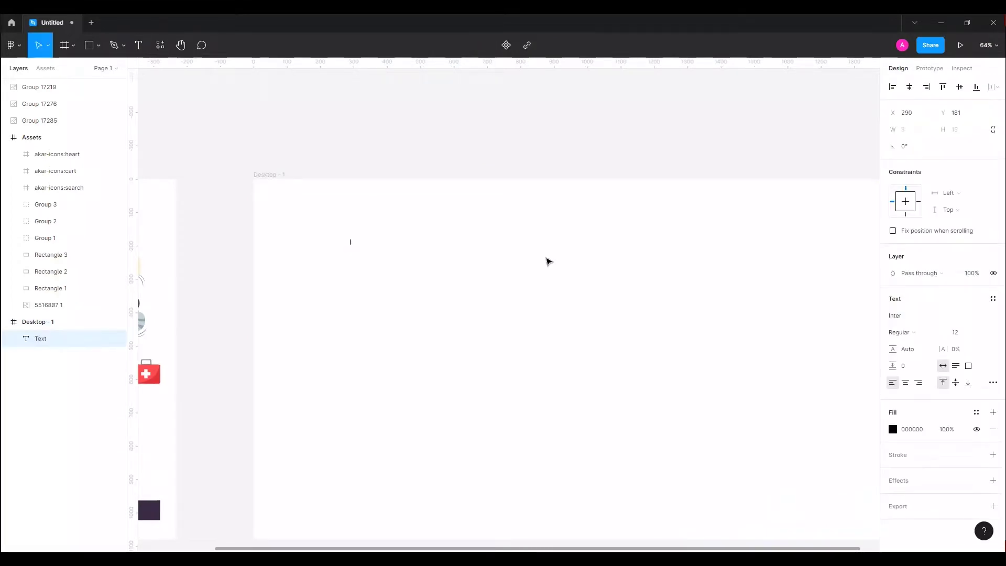
text(Dog)
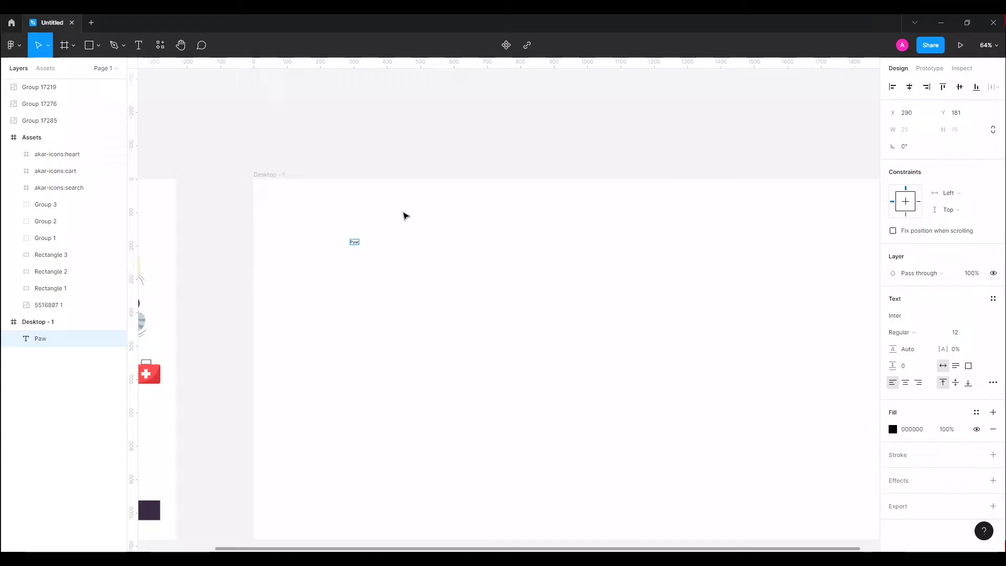
text(e)
key(Escape)
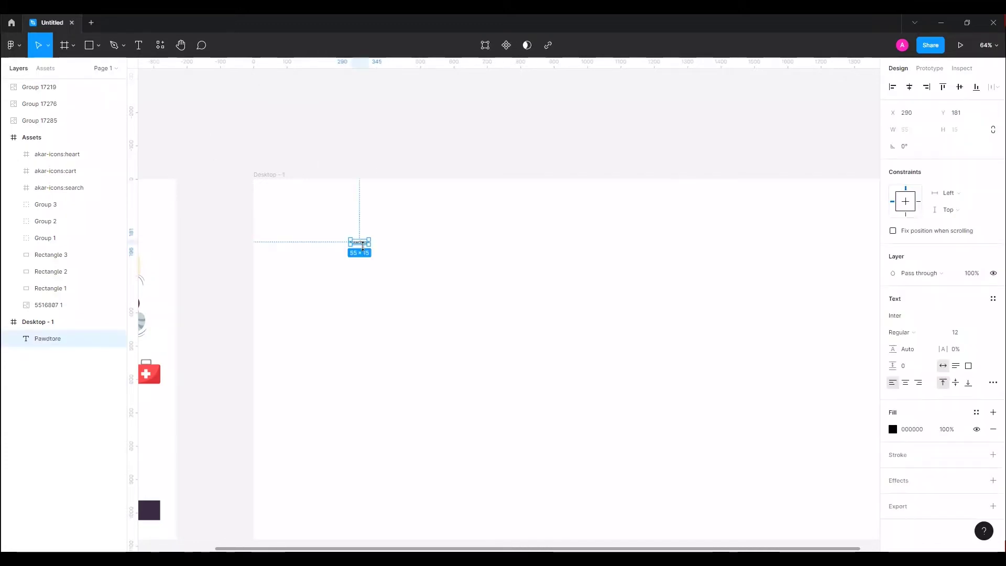
text(22)
key(Return)
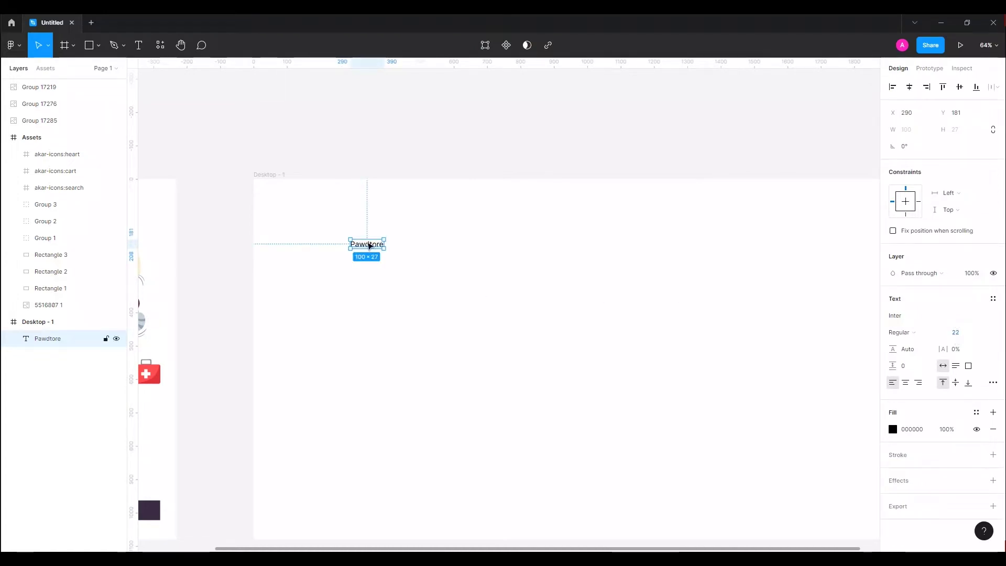
double_click(369, 245)
text(s)
key(Escape)
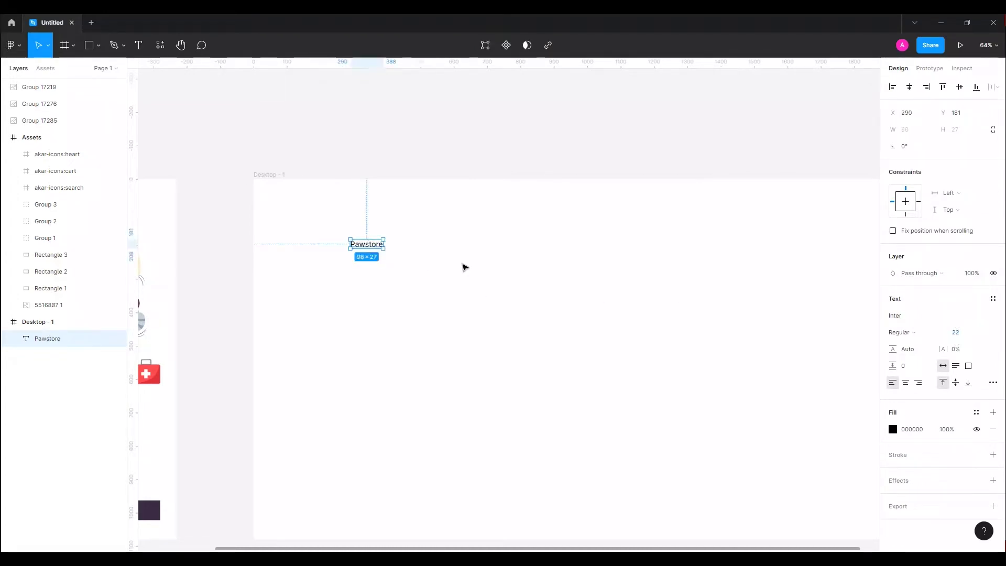
Step: Move the Pawstore text to the frame's top-left at X 50, Y 50
drag(367, 247, 271, 195)
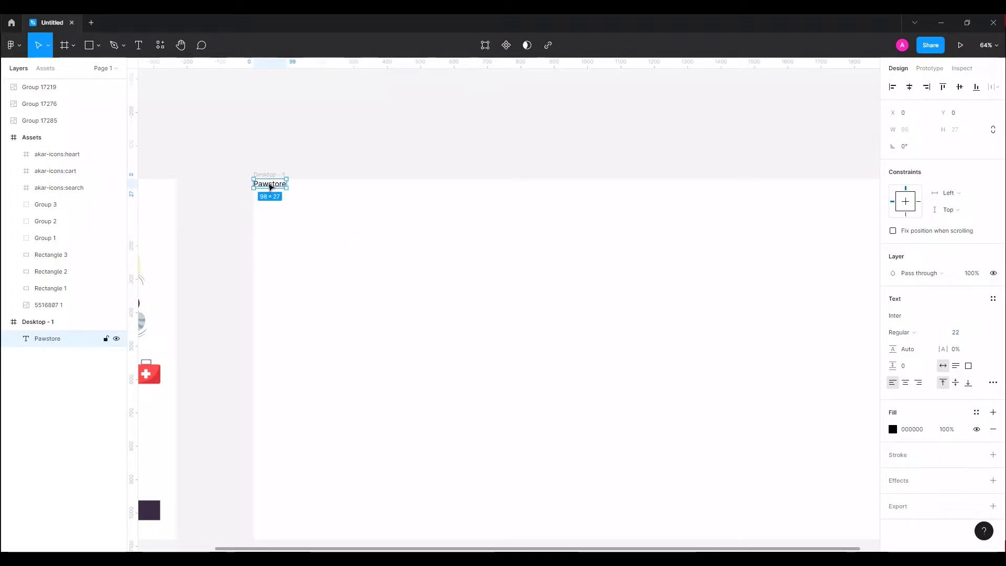
key(shift+Down)
key(shift+Down)
key(shift+Right)
key(shift+Right)
key(shift+Right)
click(724, 324)
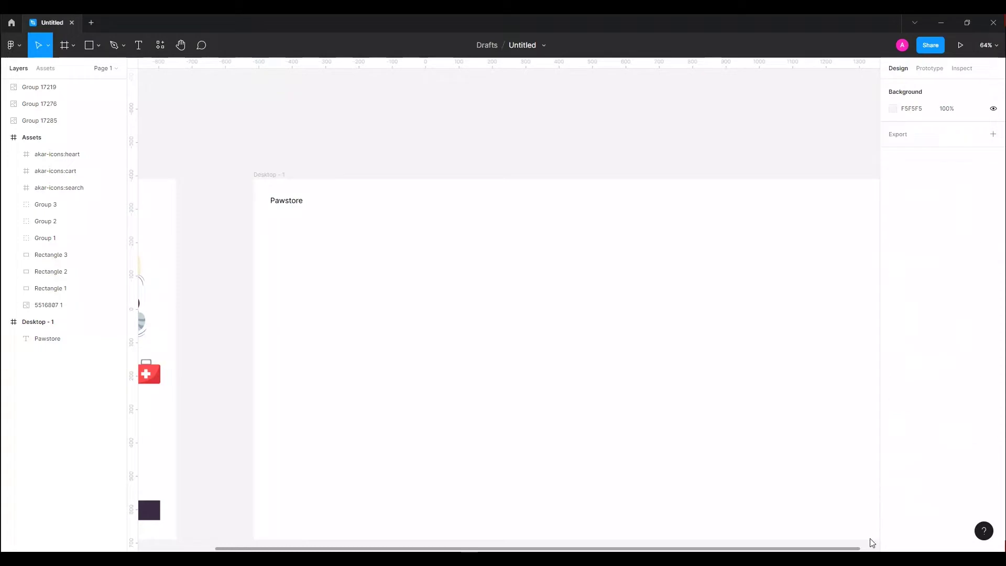
Step: Style the Pawstore logo as Poppins SemiBold at size 32
click(283, 201)
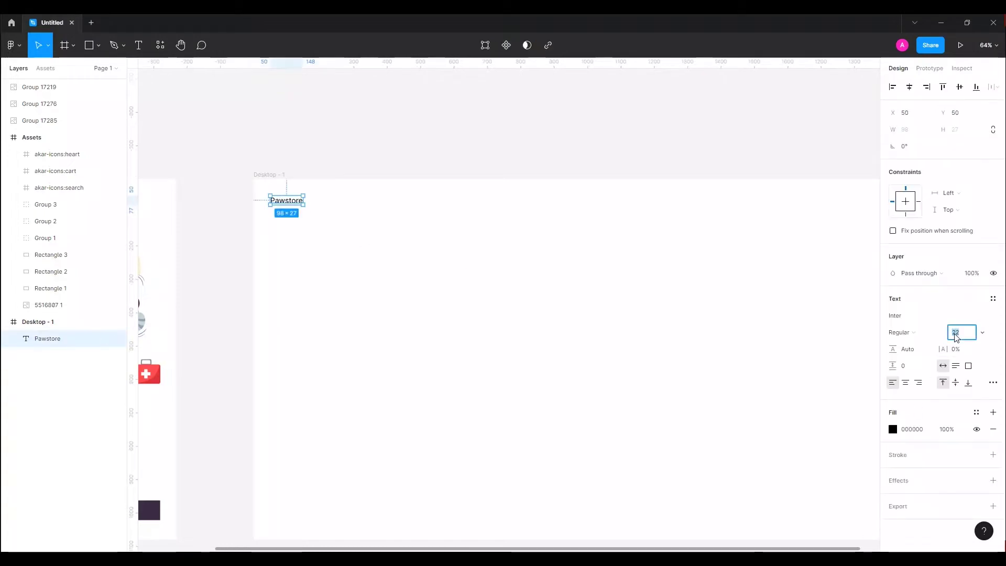
text(32)
key(Return)
click(912, 319)
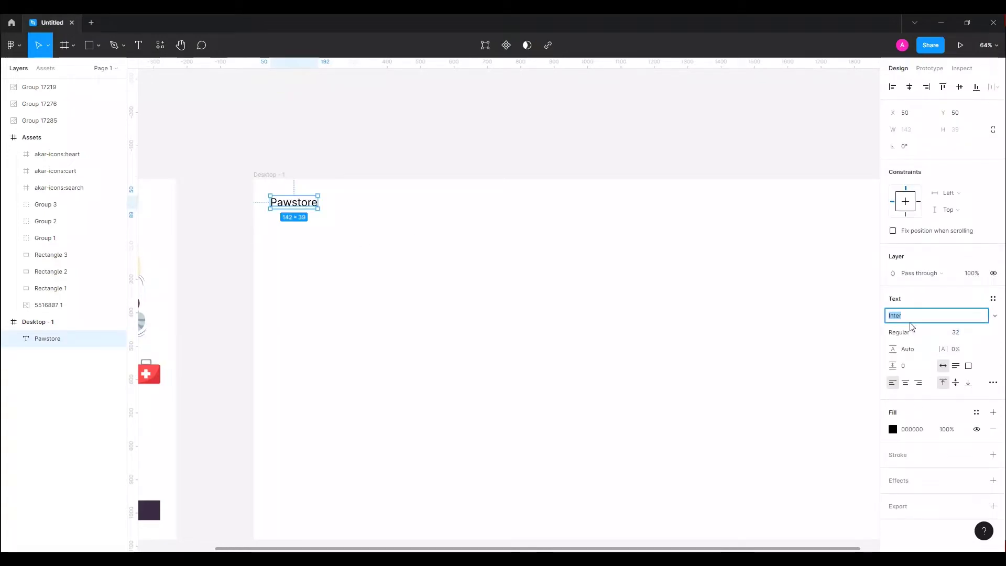
text(Popp)
key(Return)
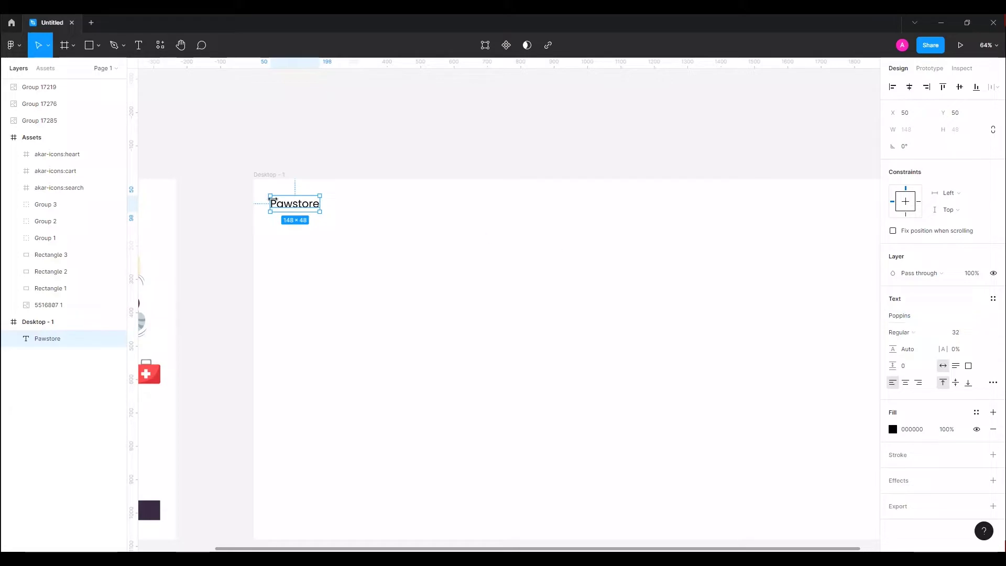
click(891, 333)
click(927, 368)
click(914, 331)
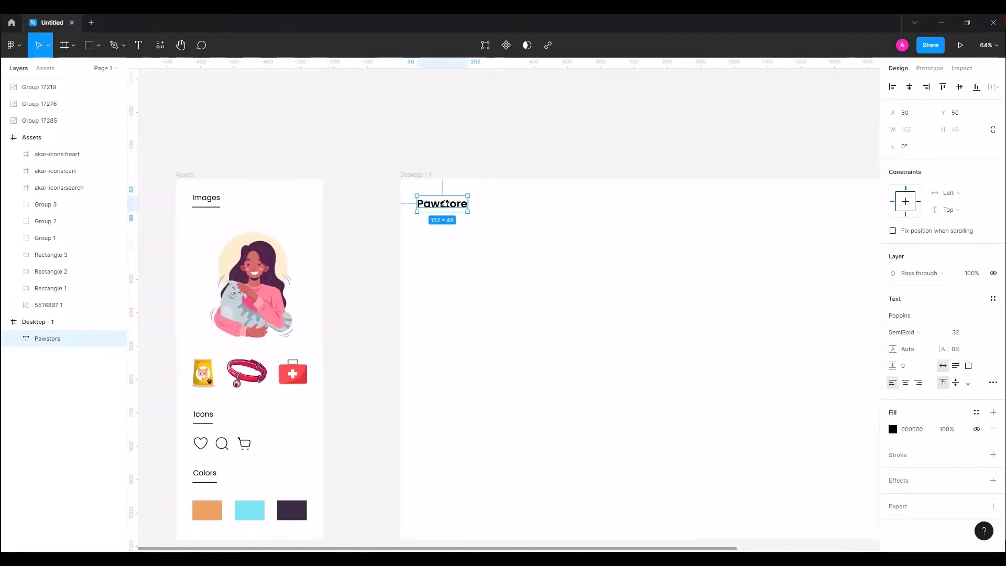
scroll(291, 206, left, 5)
double_click(459, 202)
click(448, 203)
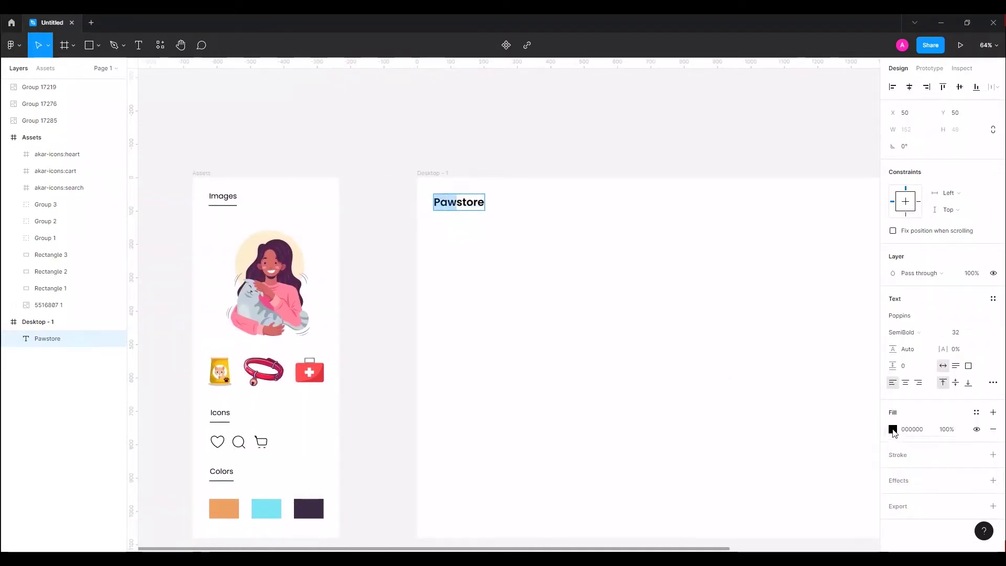
Step: Colour the 'Paw' letters orange and 'store' cyan from the document swatches
click(893, 429)
click(805, 502)
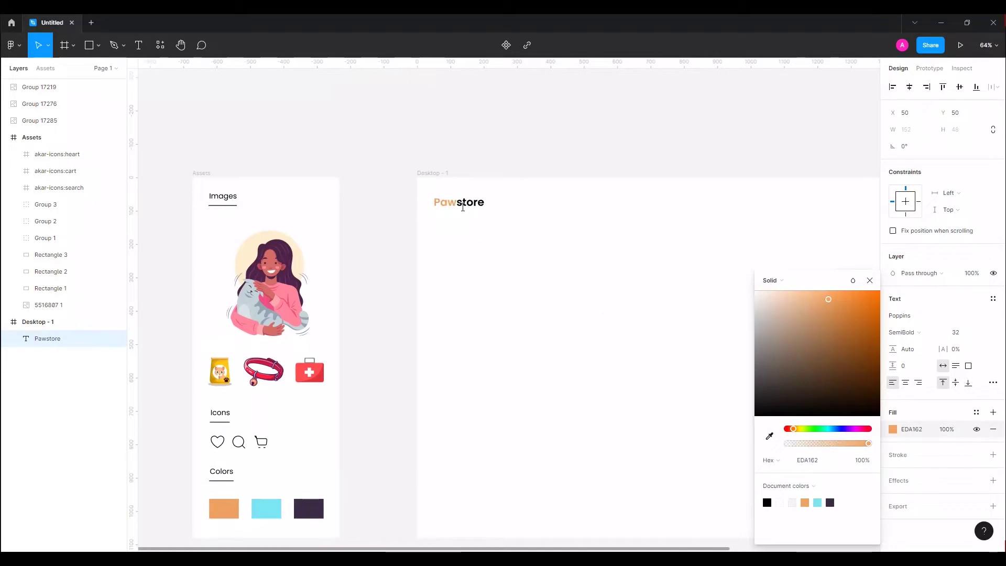
click(817, 502)
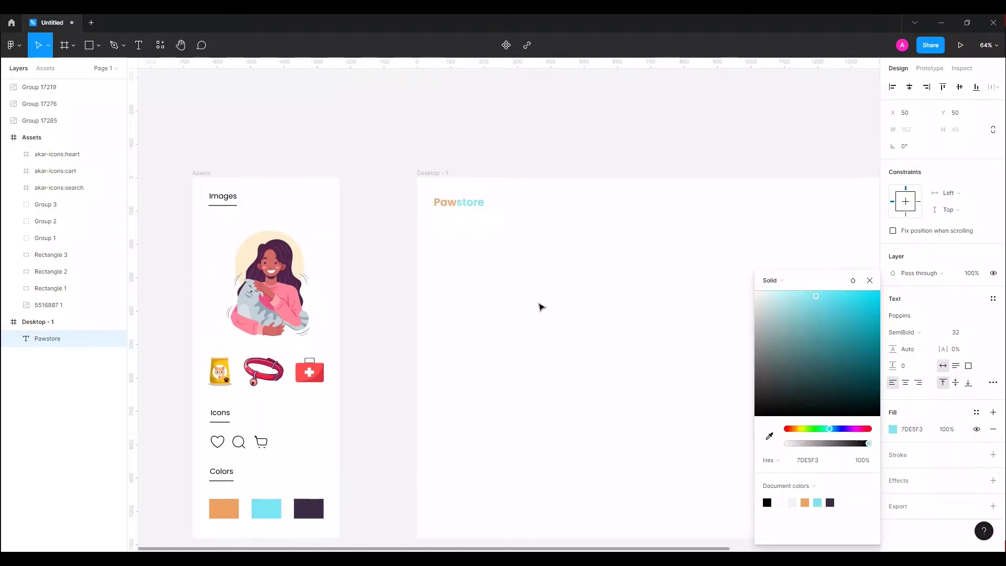
key(Escape)
Step: Alt-drag a duplicate of the Pawstore logo to the right side of the header
scroll(511, 241, right, 3)
scroll(505, 210, right, 3)
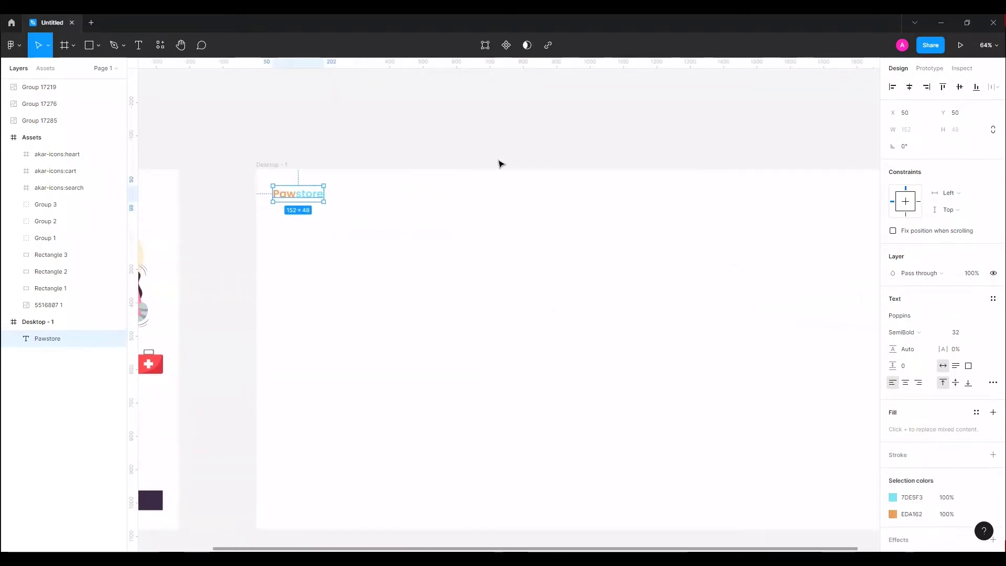
click(497, 152)
scroll(477, 188, right, 2)
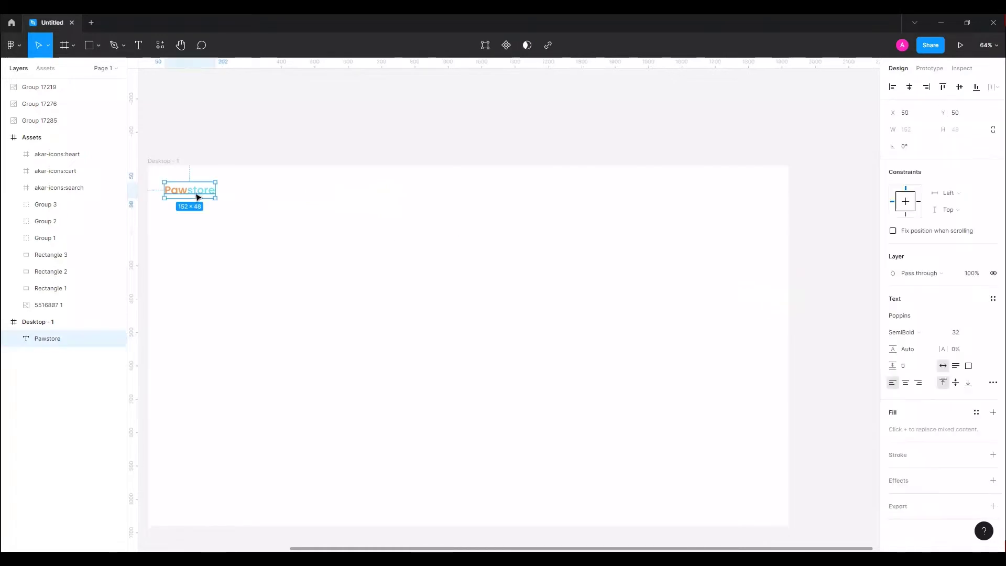
drag(202, 197, 432, 199)
Step: Make the logo copy Poppins Regular at size 18
click(961, 332)
text(22)
key(Return)
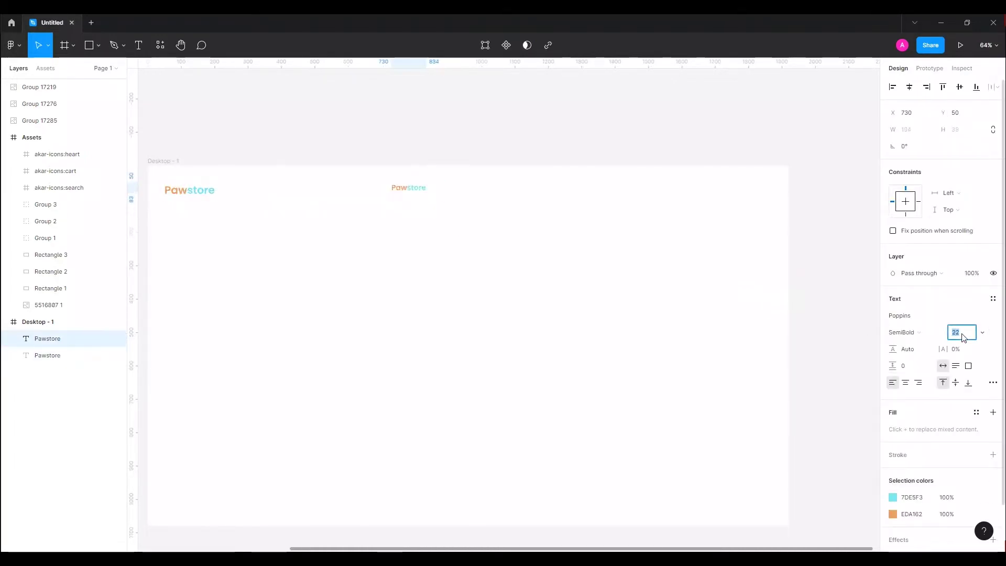
text(17)
key(Return)
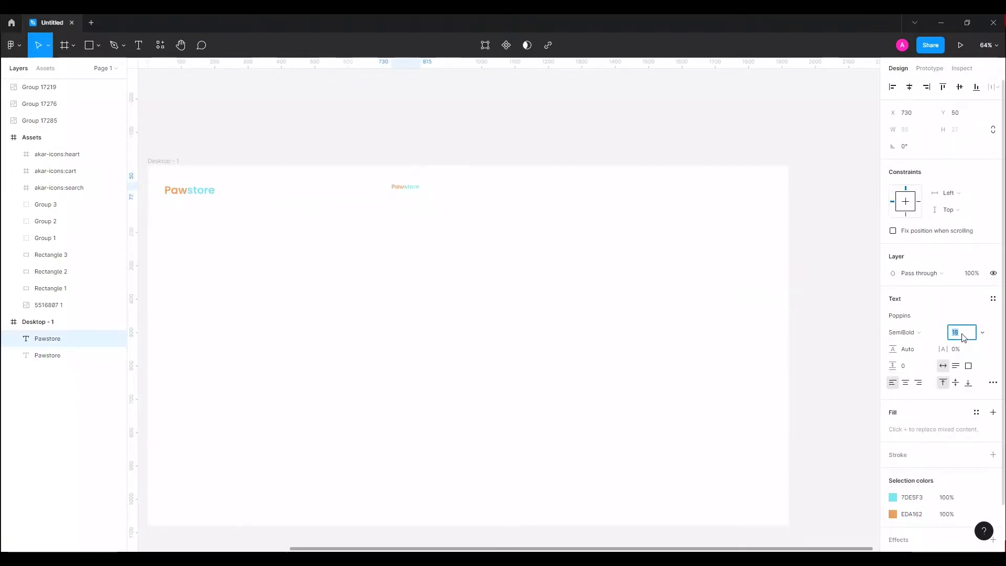
click(905, 333)
key(Up)
key(Up)
key(Return)
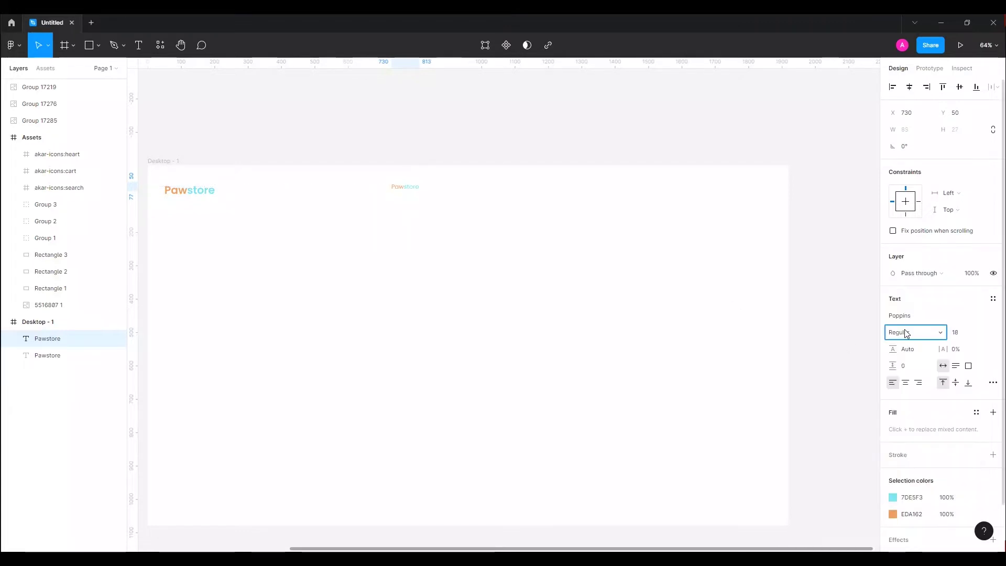
scroll(894, 452, down, 2)
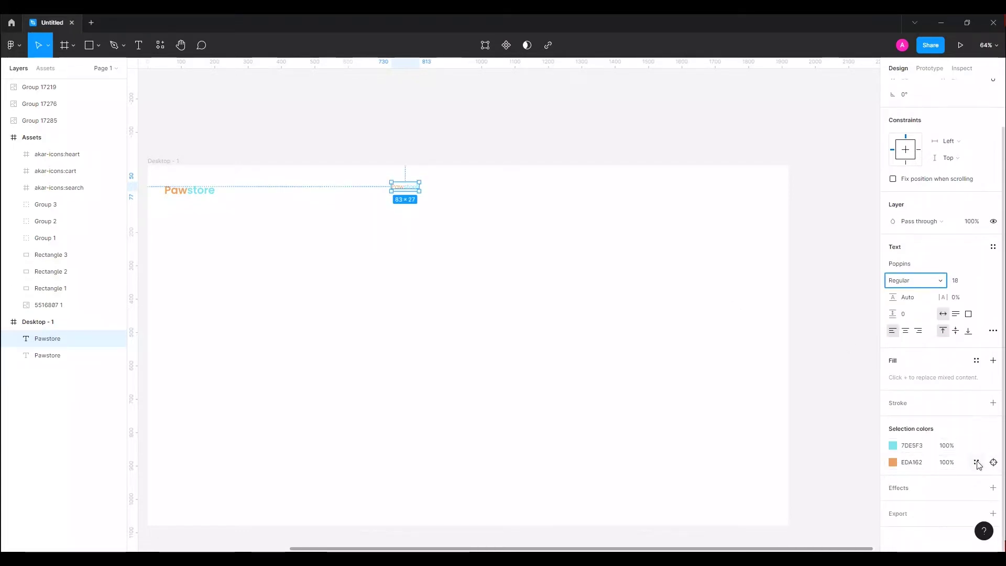
Step: Recolour both parts of the copy to the dark 3B2C45 swatch
click(976, 463)
click(909, 436)
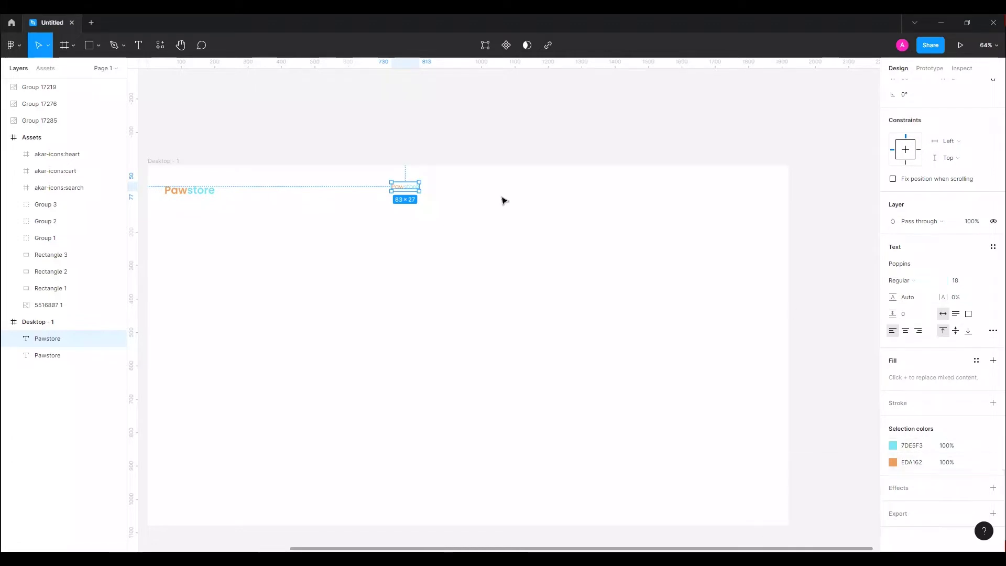
click(892, 446)
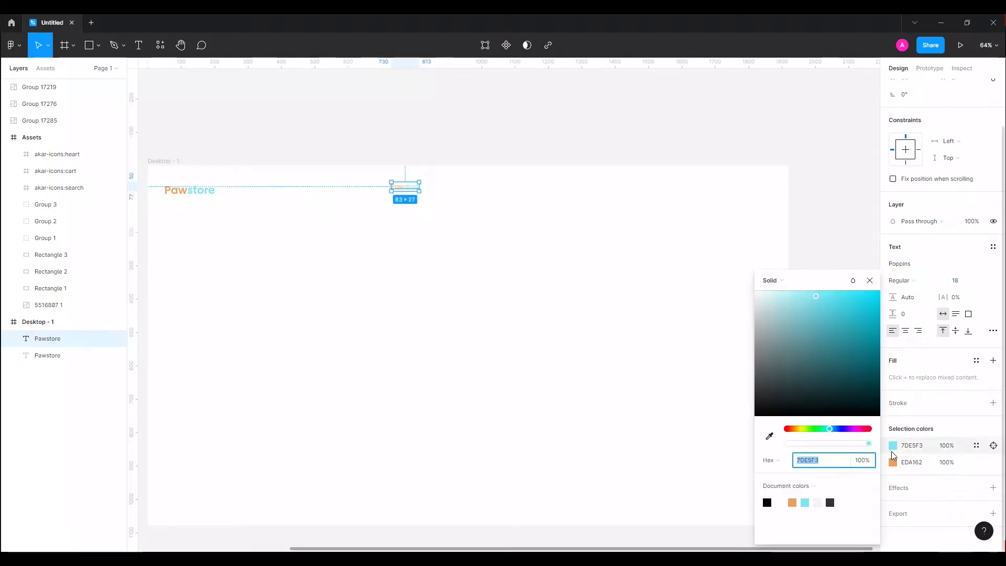
click(830, 502)
click(893, 445)
click(830, 502)
click(603, 330)
Step: Retype the copy's text as 'Treats'
click(405, 190)
ctrl+scroll(406, 192, up, 2)
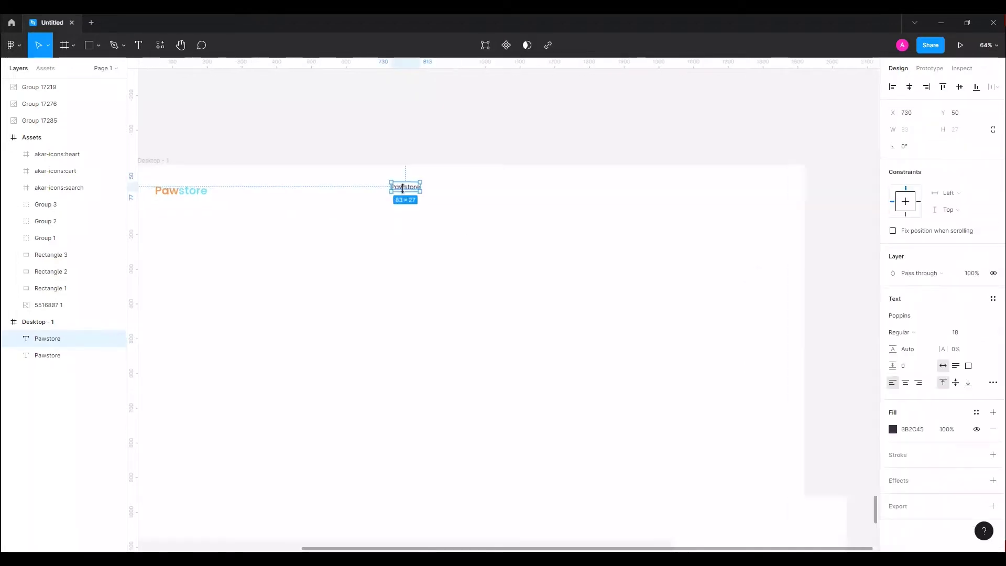
ctrl+scroll(406, 192, up, 3)
ctrl+scroll(406, 192, up, 4)
double_click(407, 186)
text(T)
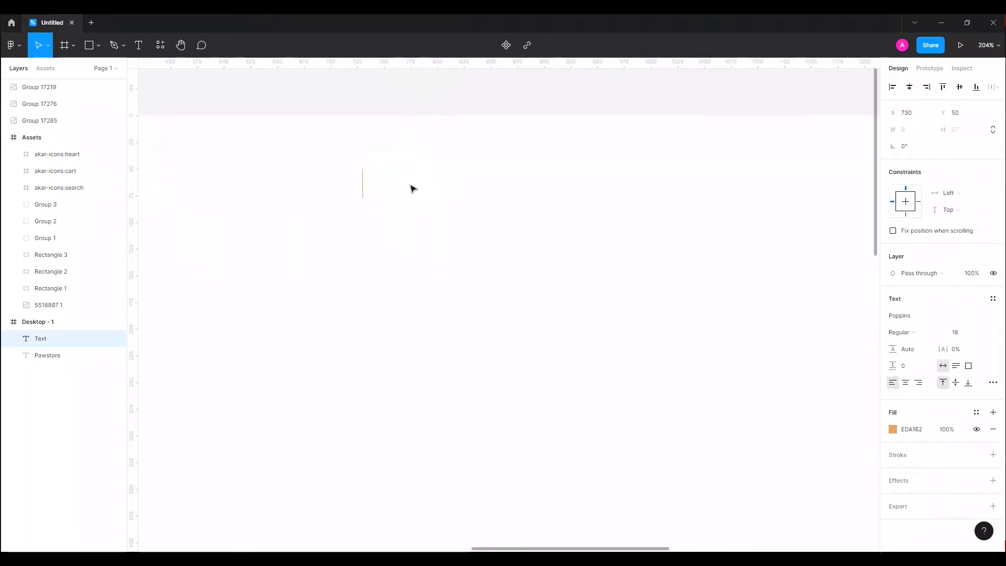
text(reats)
Step: Colour Treats dark 3B2C45 and add a 'Toys' copy to its right
key(Escape)
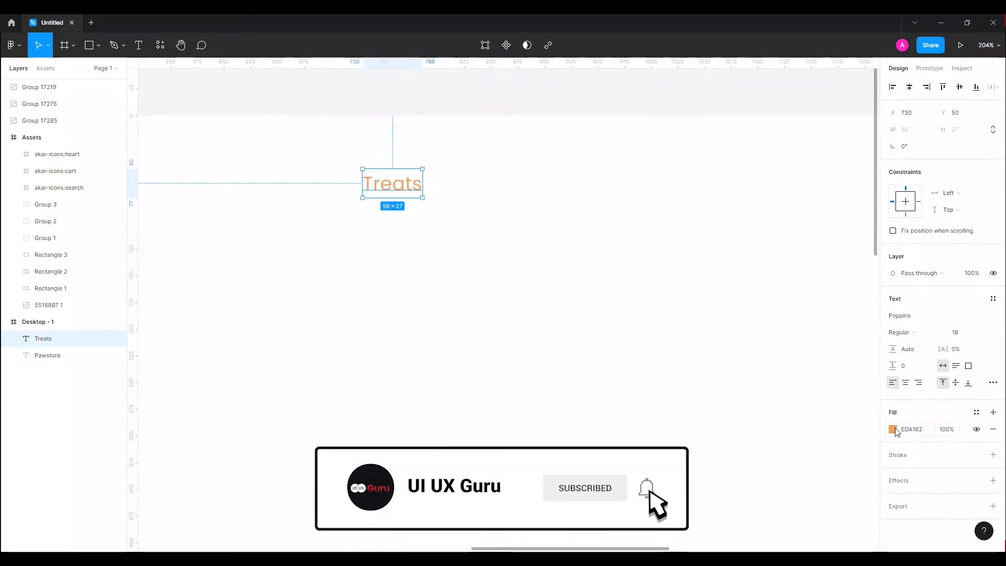
click(893, 429)
click(830, 502)
alt+drag(413, 187, 520, 187)
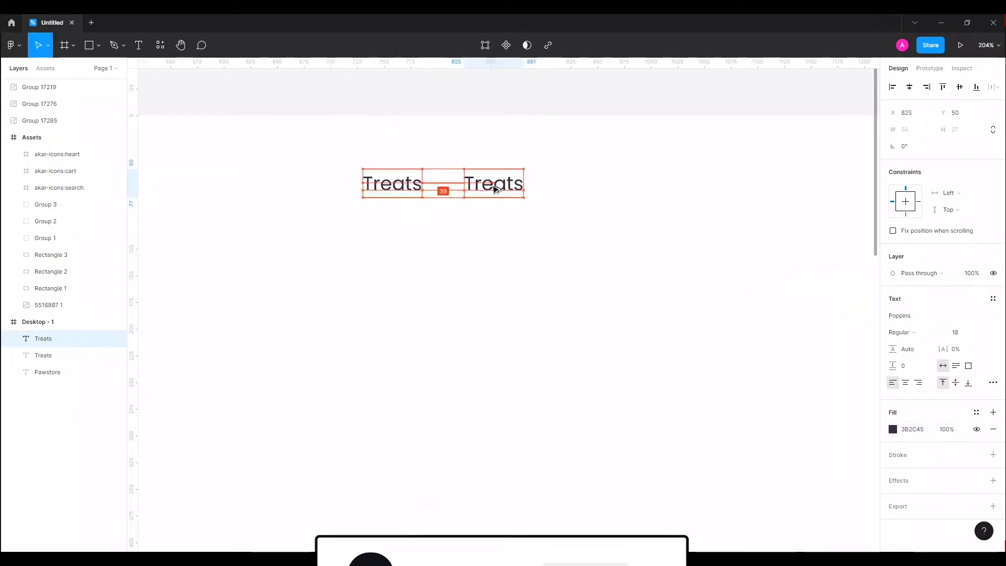
double_click(521, 187)
key(BackSpace)
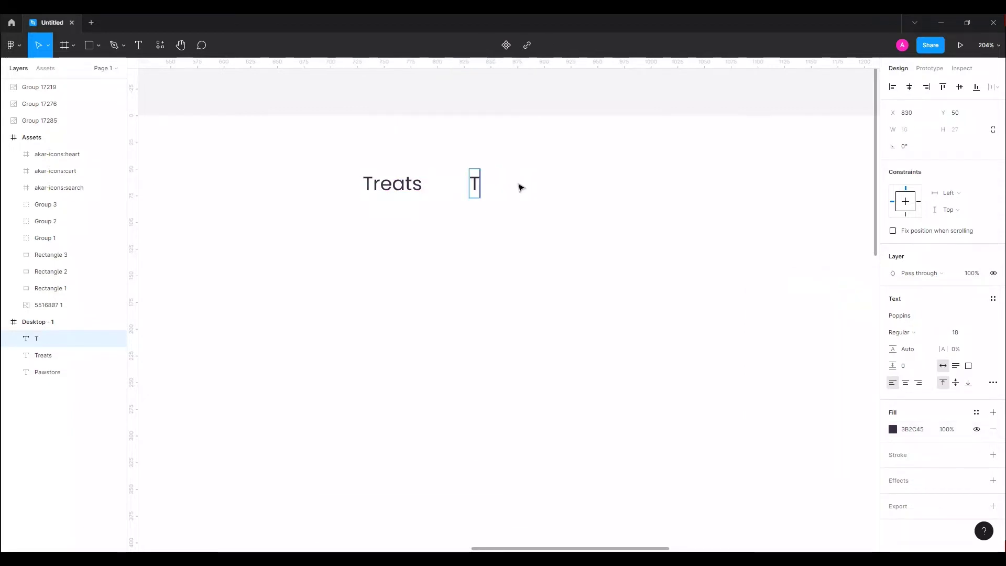
key(Escape)
Step: Add 'Pet Health' and 'Contact Us' copies further right in the menu row
alt+drag(494, 184, 592, 184)
double_click(592, 184)
text(Pet Health)
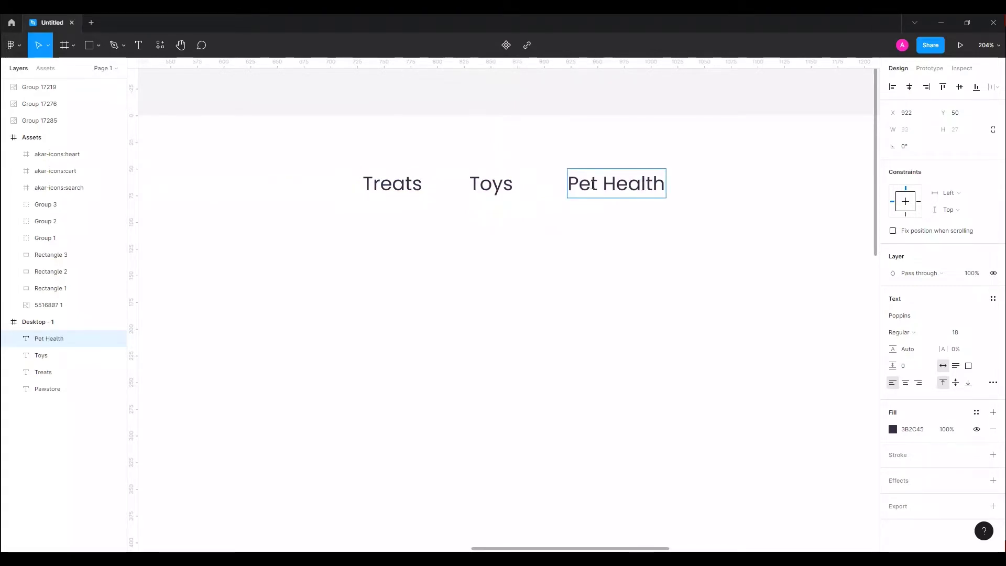
alt+drag(592, 185, 730, 185)
double_click(765, 187)
key(BackSpace)
text(ntactr)
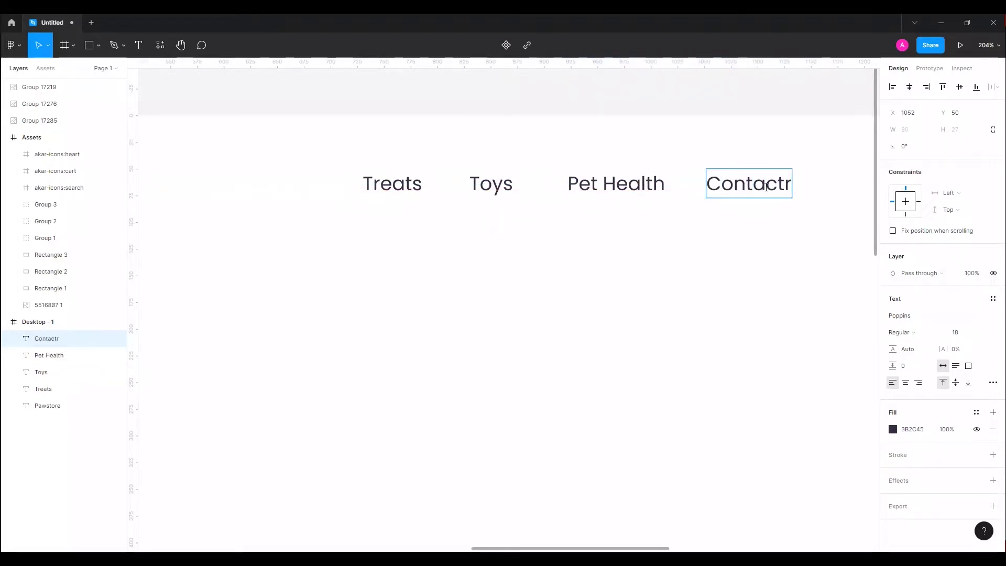
key(BackSpace)
text( Us)
key(Escape)
click(676, 271)
Step: Space the four nav links evenly at 92-px gaps, top-aligned and level with Pawstore
ctrl+scroll(638, 269, down, 5)
ctrl+scroll(571, 251, down, 3)
click(515, 259)
drag(541, 261, 573, 260)
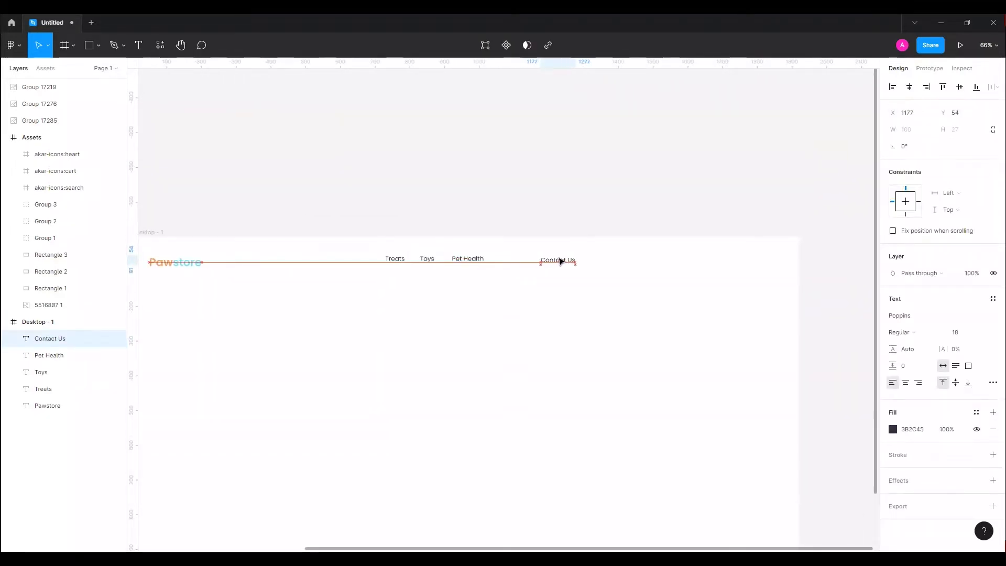
drag(631, 245, 391, 275)
click(994, 87)
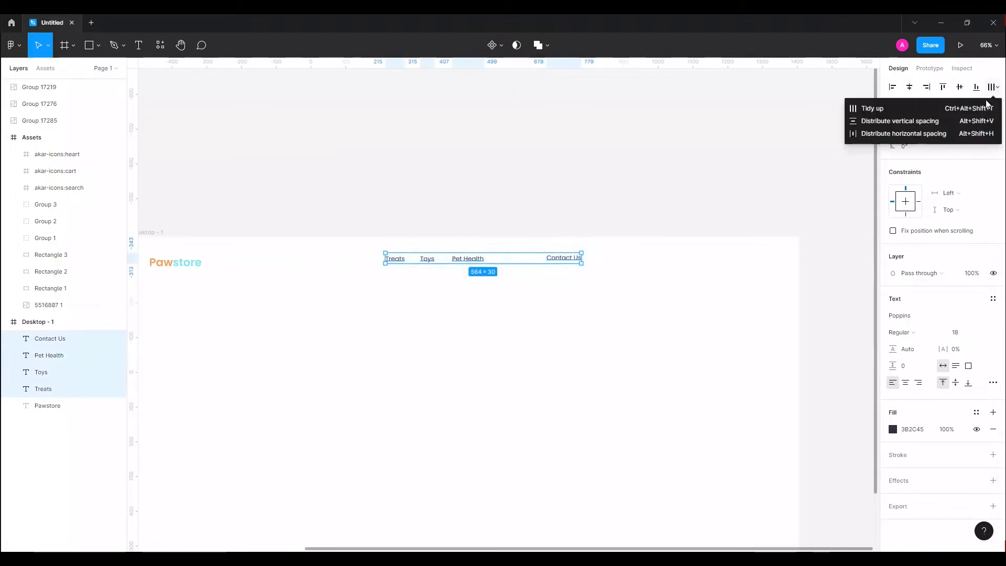
click(969, 132)
click(959, 87)
drag(575, 263, 553, 269)
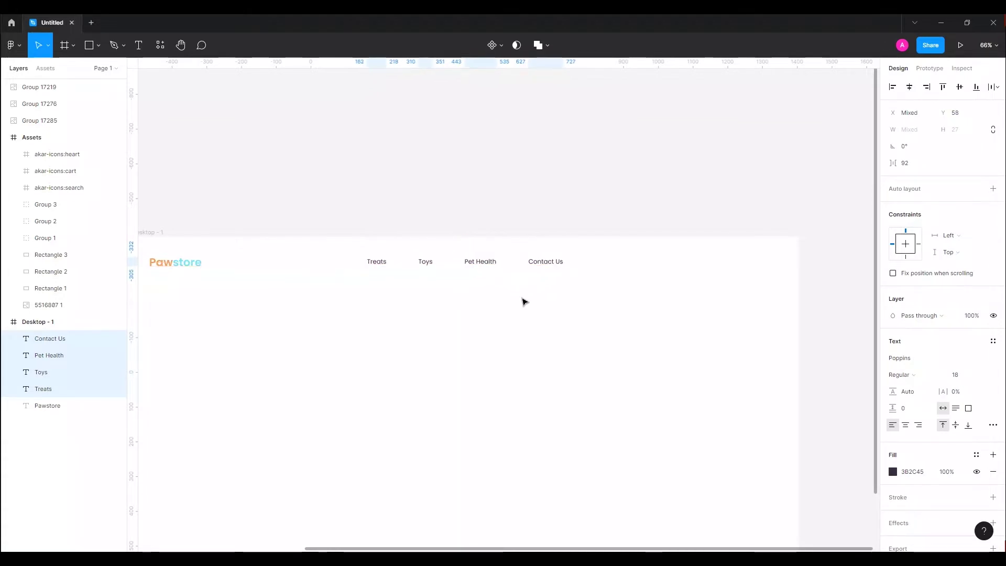
click(359, 260)
click(98, 45)
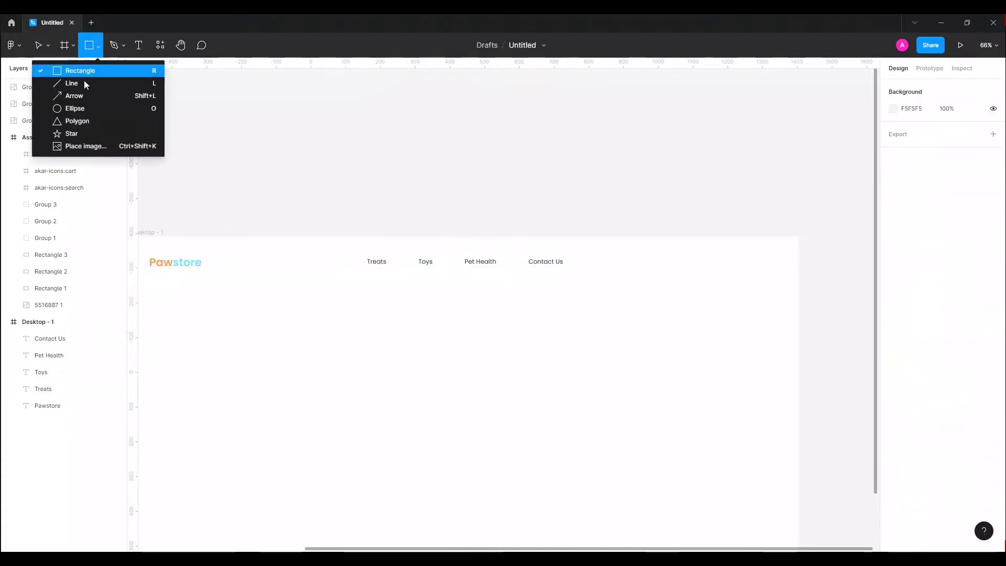
Step: Draw a 6×6 orange (EDA162) dot just below Treats
click(74, 108)
scroll(465, 327, up, 5)
scroll(411, 280, up, 5)
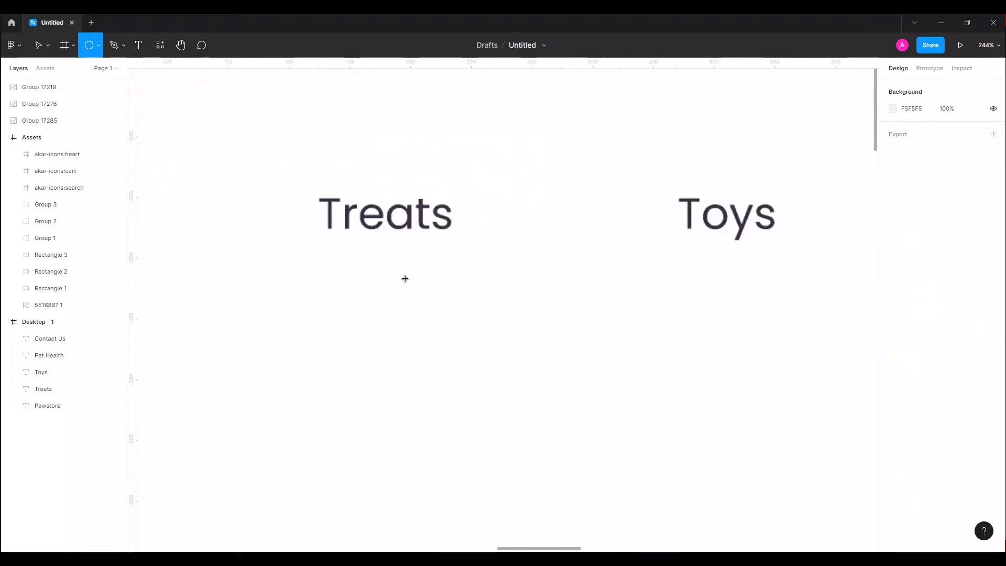
scroll(404, 278, up, 5)
drag(372, 232, 392, 253)
click(892, 315)
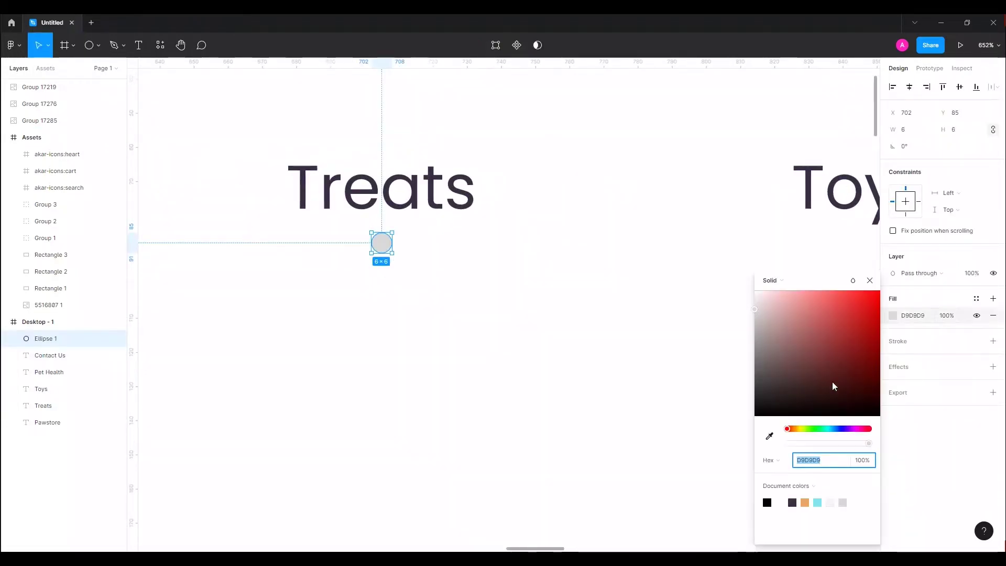
click(804, 502)
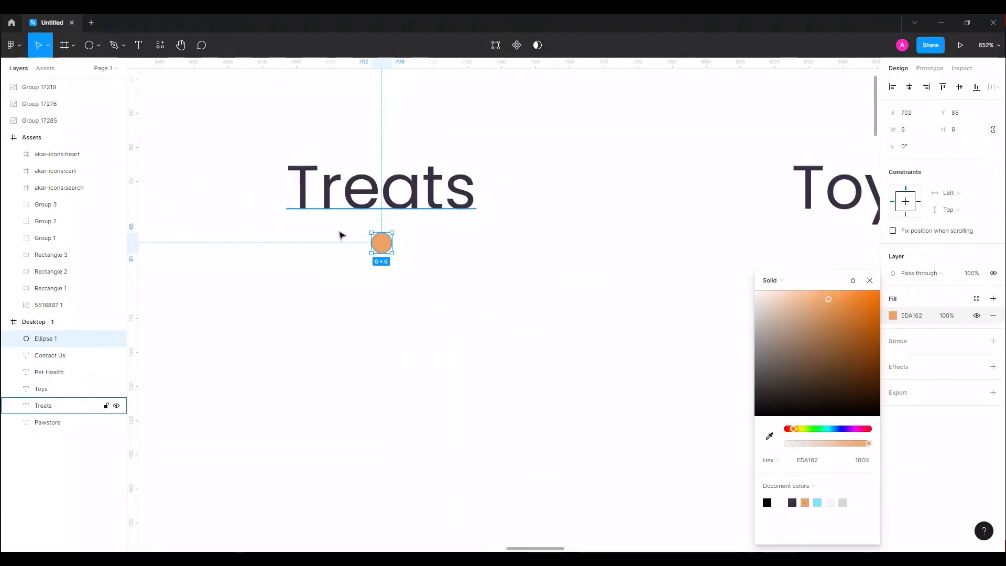
drag(381, 243, 381, 250)
key(Down)
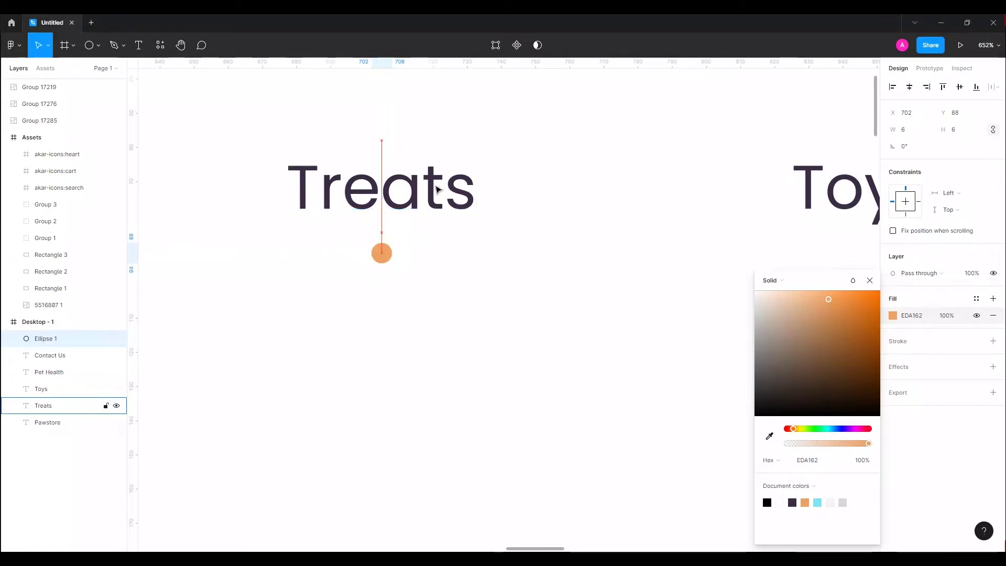
scroll(439, 192, down, 3)
scroll(442, 198, down, 3)
scroll(447, 203, down, 2)
click(474, 217)
Step: Respace the nav links at 119-px gaps and group them with the orange dot
scroll(686, 266, down, 5)
mouse_move(687, 265)
mouse_down()
mouse_move(460, 196)
mouse_move(690, 272)
mouse_move(435, 248)
mouse_move(445, 231)
mouse_move(244, 247)
mouse_move(219, 235)
mouse_up()
click(994, 87)
click(959, 135)
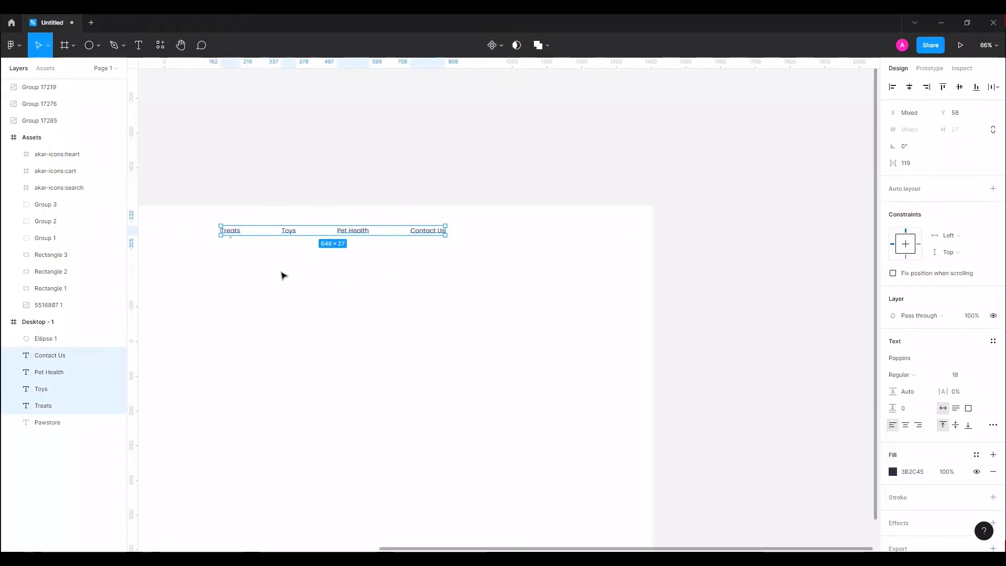
click(287, 281)
ctrl+scroll(236, 236, up, 5)
click(238, 239)
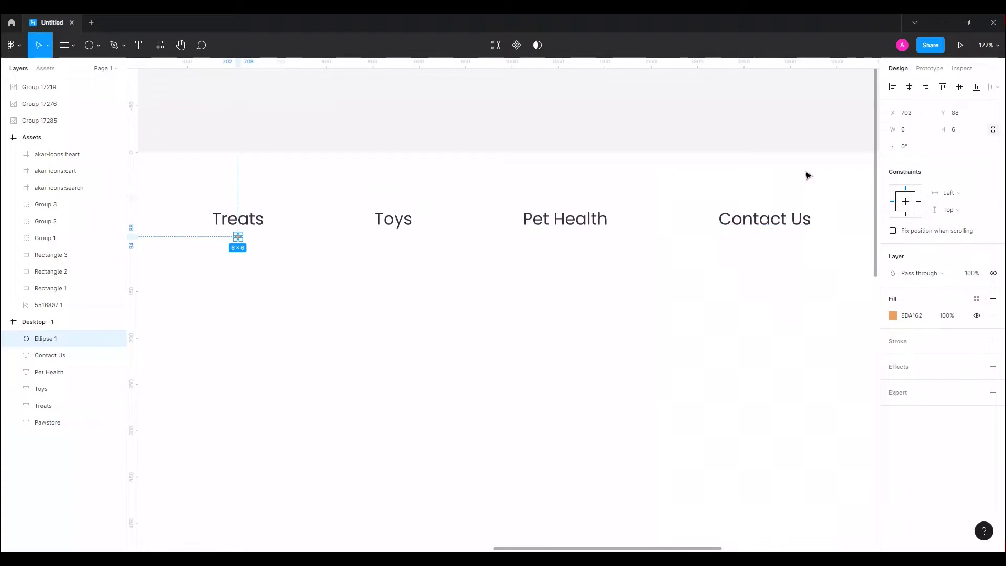
drag(805, 172, 229, 259)
key(ctrl+g)
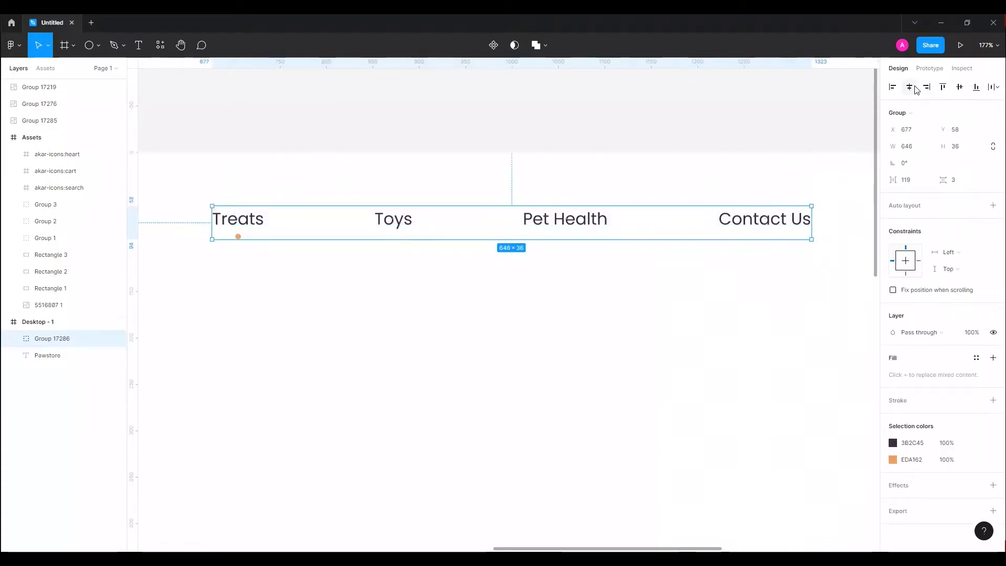
click(566, 332)
ctrl+scroll(580, 325, down, 5)
scroll(426, 299, right, 3)
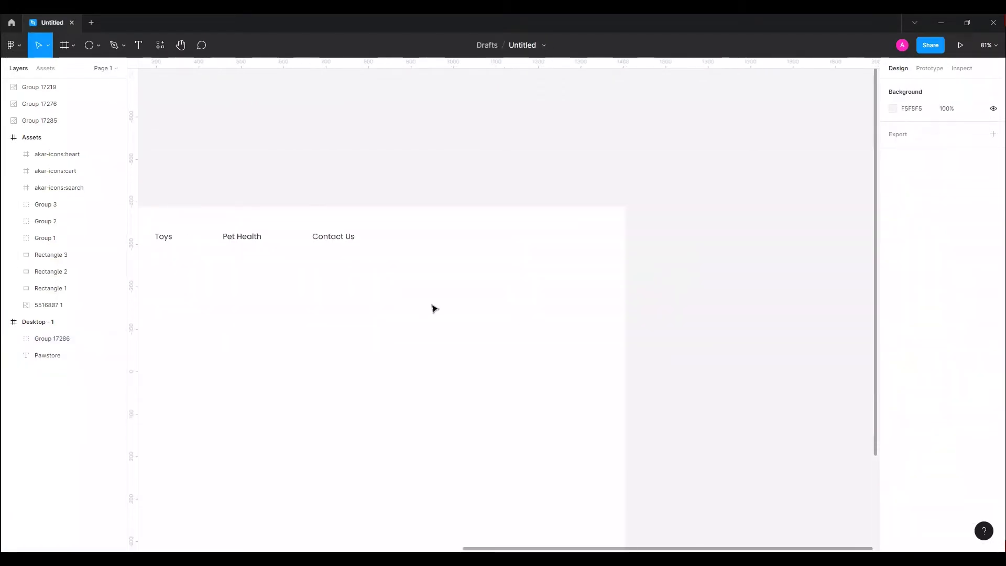
ctrl+scroll(513, 280, down, 5)
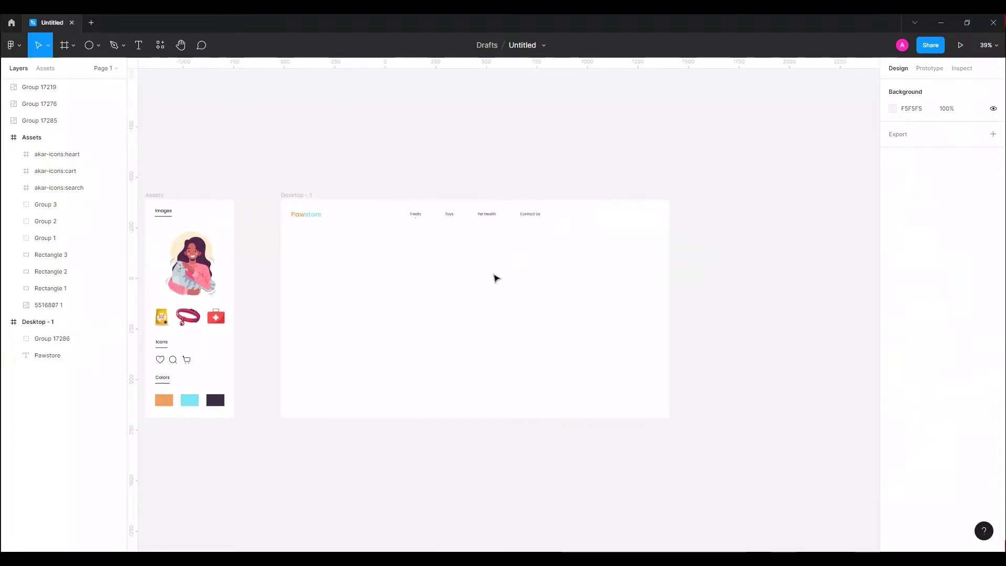
Step: Copy the heart, search and cart icons from the Assets frame into the header
scroll(513, 267, left, 3)
click(252, 343)
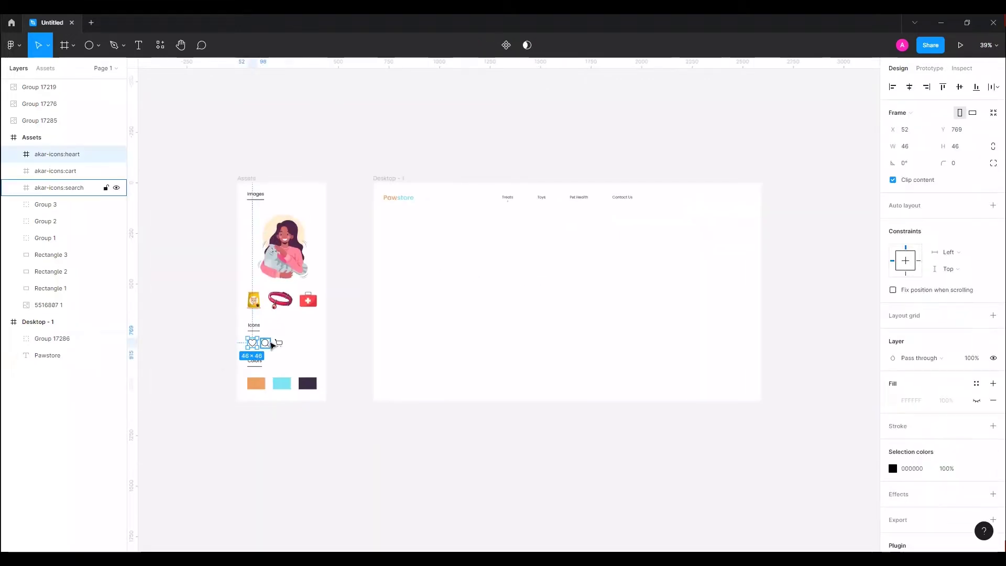
shift+click(267, 343)
drag(278, 343, 681, 240)
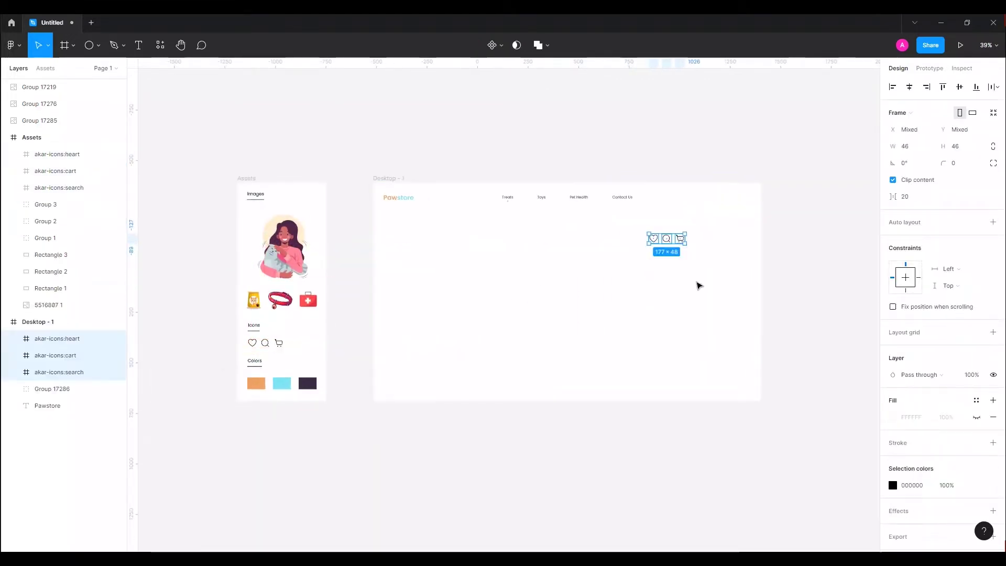
click(573, 309)
ctrl+scroll(386, 345, up, 3)
ctrl+scroll(380, 350, up, 3)
Step: Scale the three icons down slightly and shift the cart icon further right
mouse_move(186, 343)
mouse_down()
mouse_move(331, 384)
mouse_move(309, 371)
mouse_move(561, 205)
mouse_up()
ctrl+scroll(562, 207, down, 3)
ctrl+scroll(565, 205, up, 5)
ctrl+scroll(568, 209, up, 3)
drag(580, 198, 545, 175)
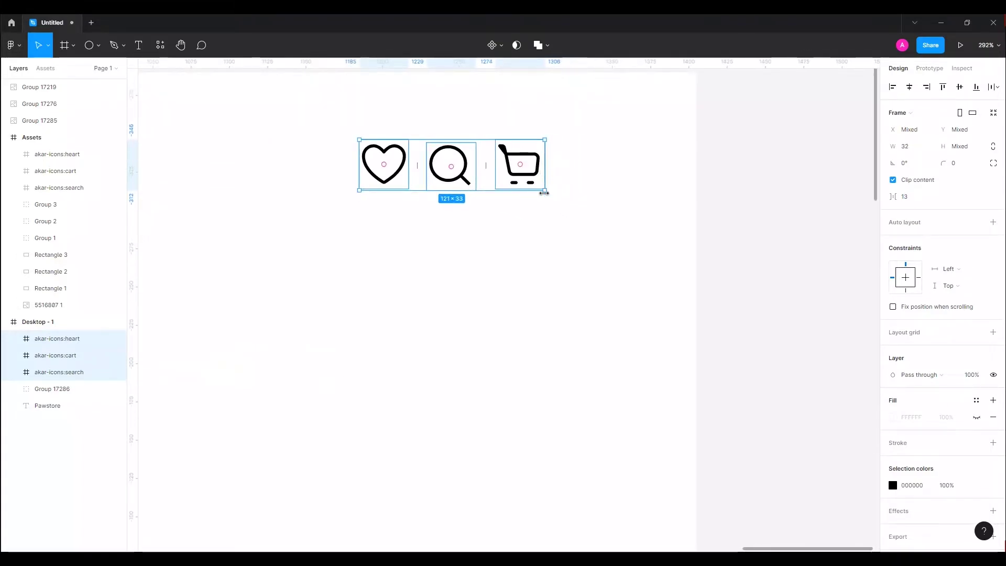
ctrl+scroll(547, 209, down, 5)
click(552, 224)
scroll(552, 220, up, 3)
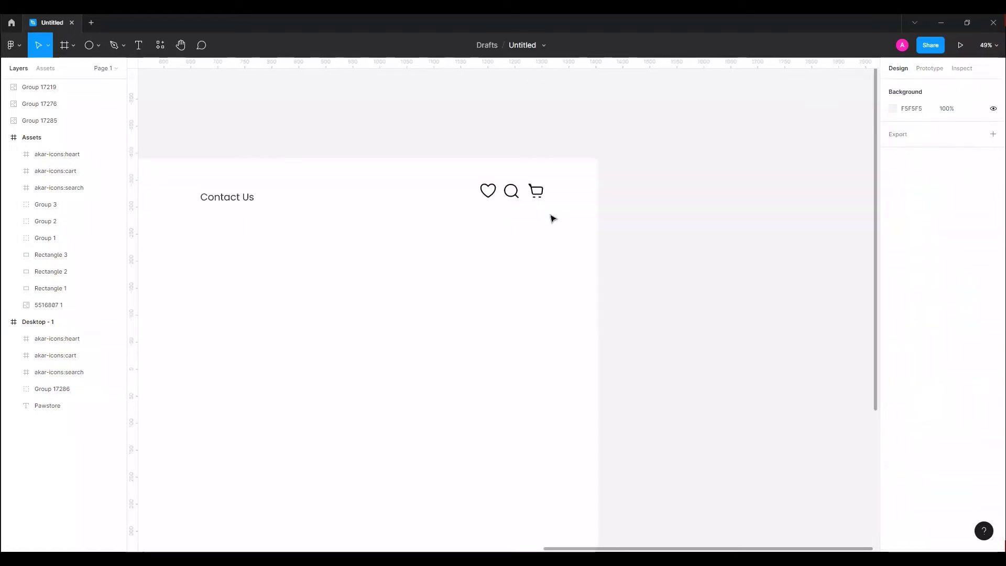
scroll(545, 204, up, 2)
click(537, 186)
drag(537, 184, 559, 185)
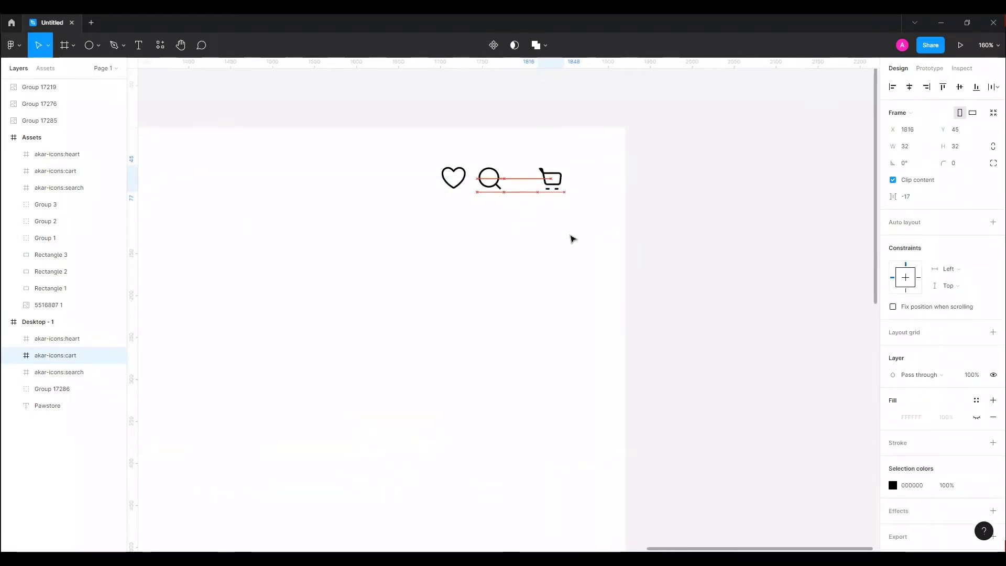
key(shift+Right)
key(shift+Right)
key(Right)
key(Right)
Step: Distribute the three icons evenly and group them with Ctrl+G
click(454, 193)
drag(587, 152, 438, 204)
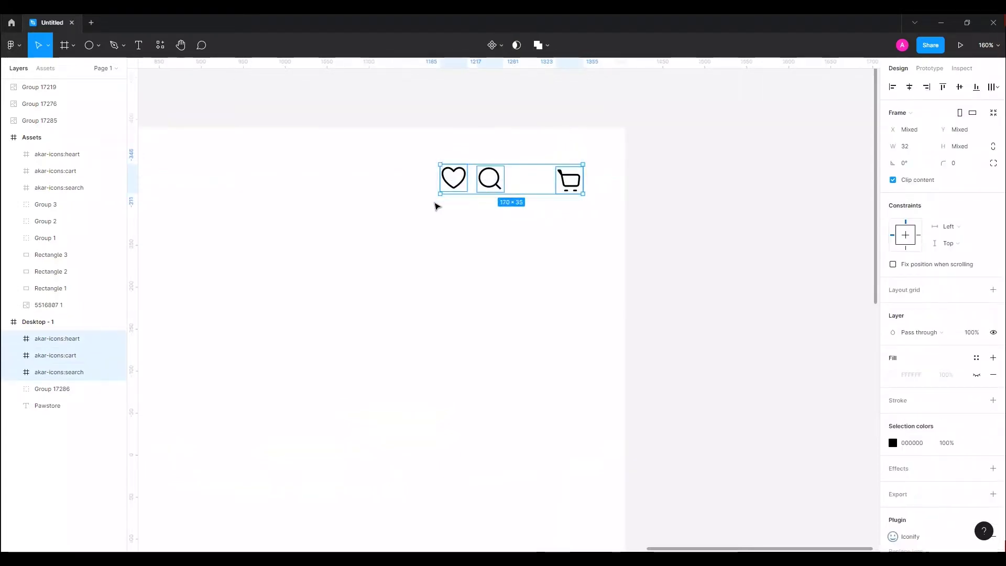
click(997, 88)
click(962, 133)
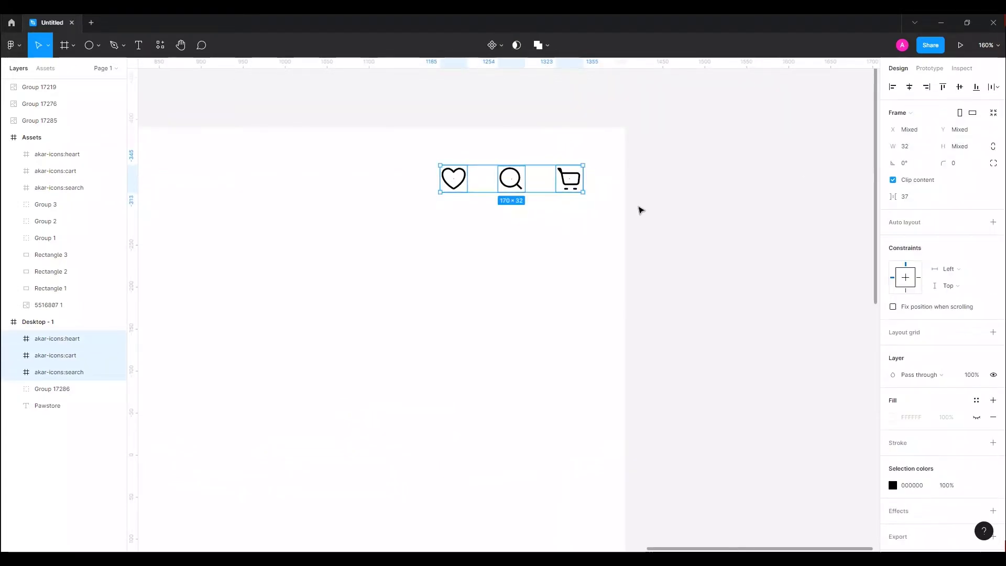
key(ctrl+g)
scroll(688, 170, down, 3)
scroll(603, 173, down, 4)
scroll(597, 209, down, 3)
Step: Vertically centre the logo, nav links and icons on one line
mouse_move(632, 233)
mouse_down()
mouse_move(456, 186)
mouse_move(308, 185)
mouse_up()
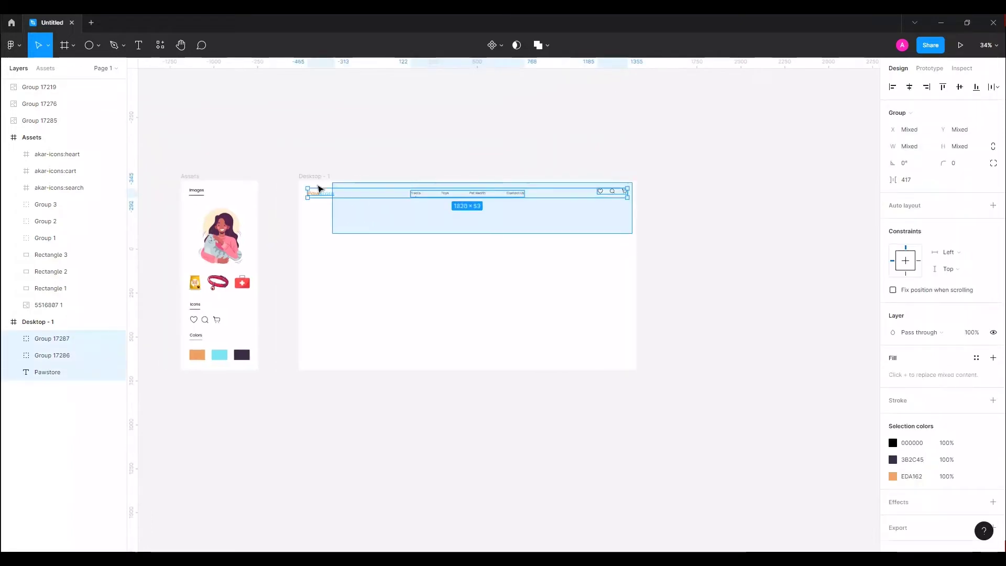
click(960, 90)
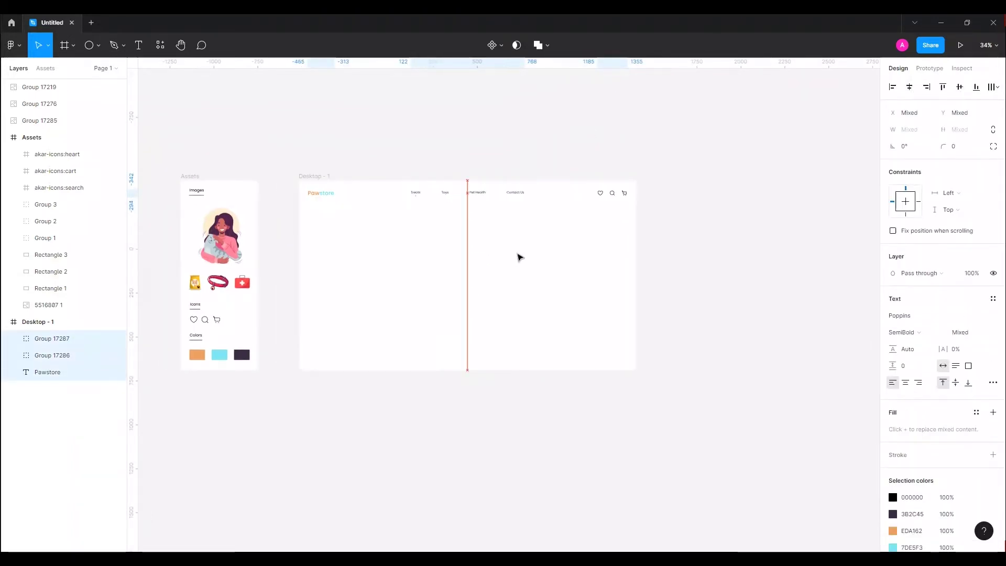
click(519, 256)
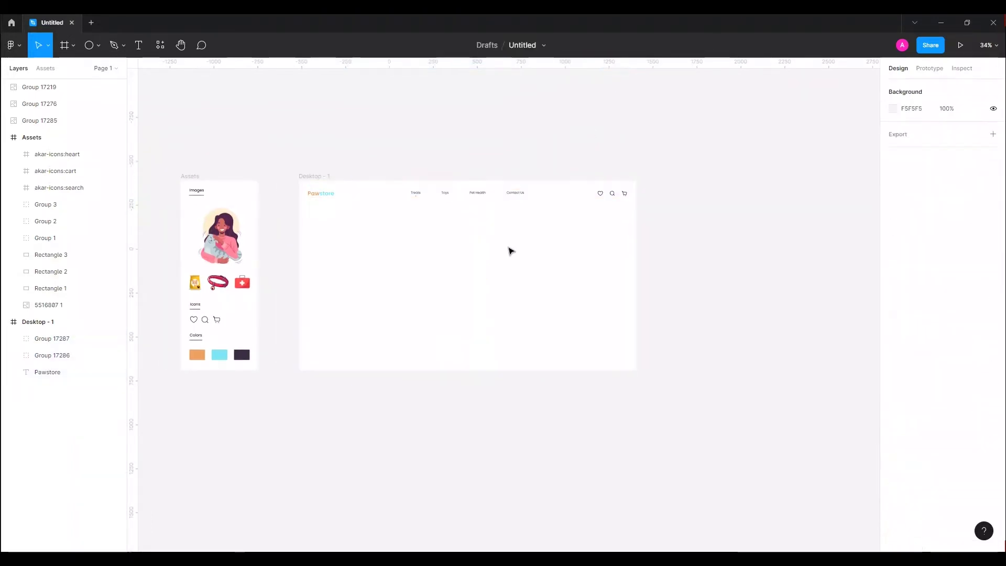
Step: Preview the Desktop - 1 frame in a new tab
click(326, 179)
key(ctrl+n)
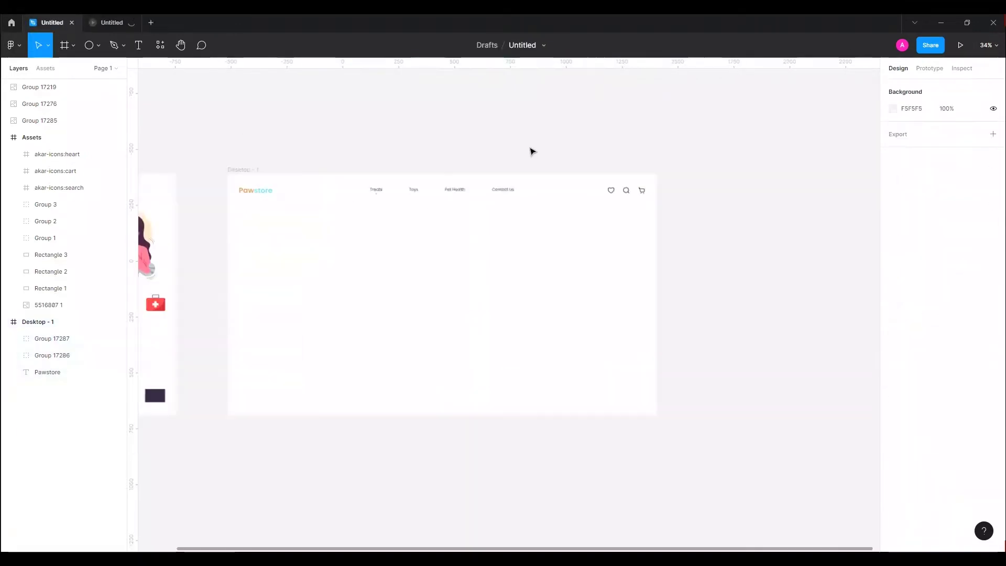
click(503, 196)
Step: Group the logo, links and icons as one header, then nudge the header and nav links lower
drag(640, 220, 249, 188)
key(ctrl+g)
click(534, 271)
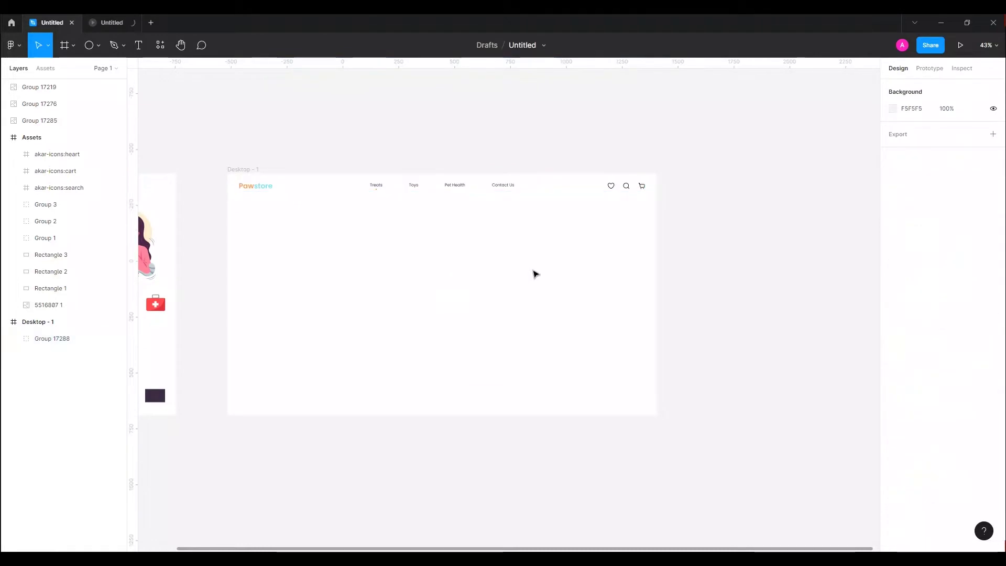
drag(462, 195, 463, 197)
click(464, 231)
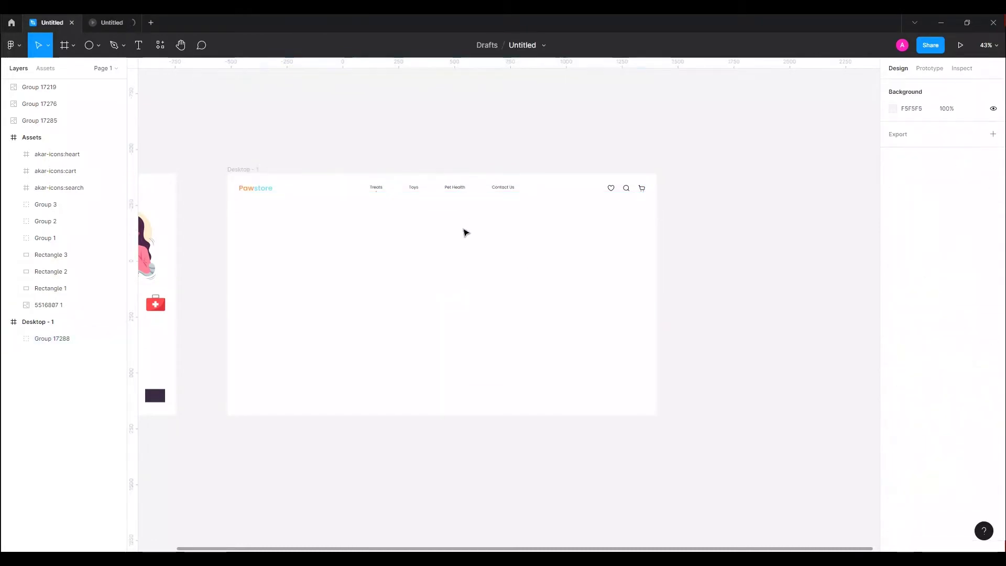
scroll(371, 214, up, 3)
double_click(383, 177)
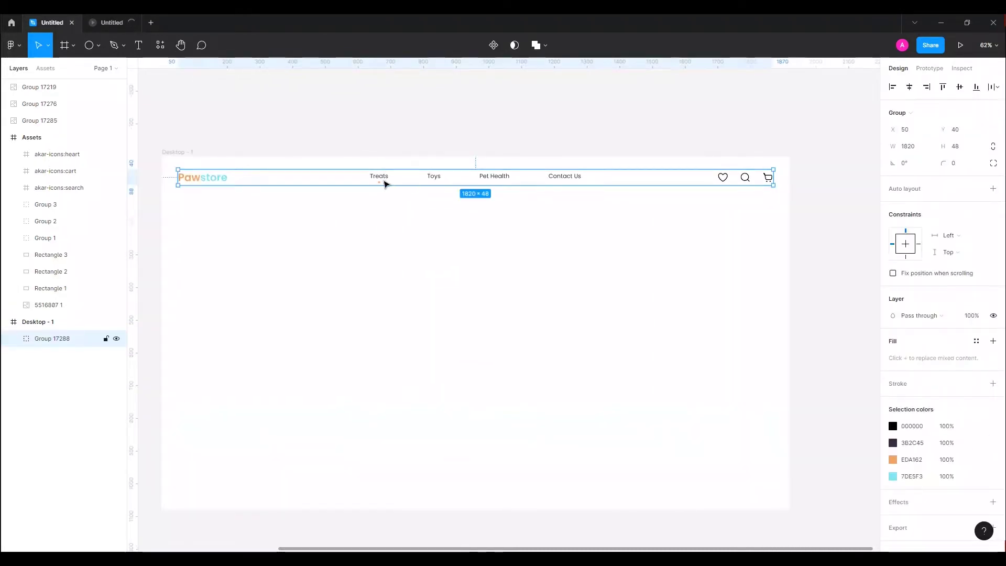
drag(381, 179, 385, 182)
Step: Add a 'Welcome' text in the desktop frame and move it up and left
scroll(392, 270, left, 2)
scroll(393, 270, down, 1)
key(t)
click(303, 263)
text(elcome)
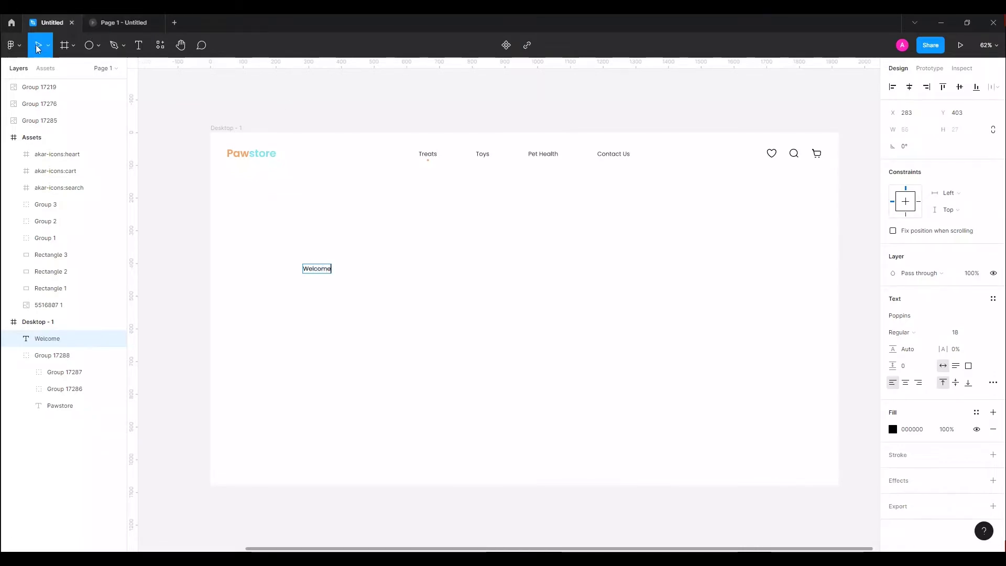
drag(329, 271, 252, 245)
Step: Adjust the header group, shift its icons slightly left, and line Welcome up with the Pawstore logo
click(417, 149)
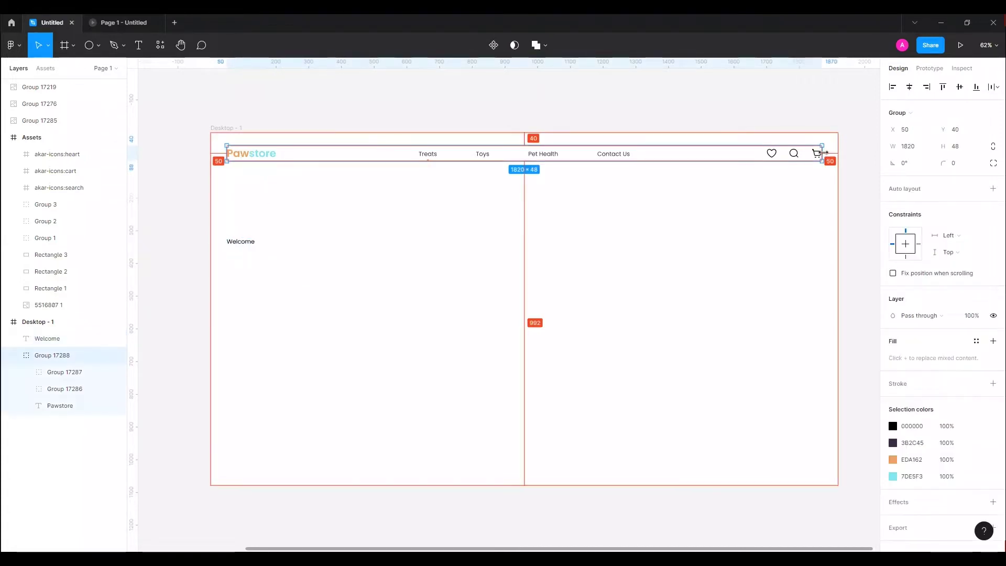
drag(821, 151, 811, 151)
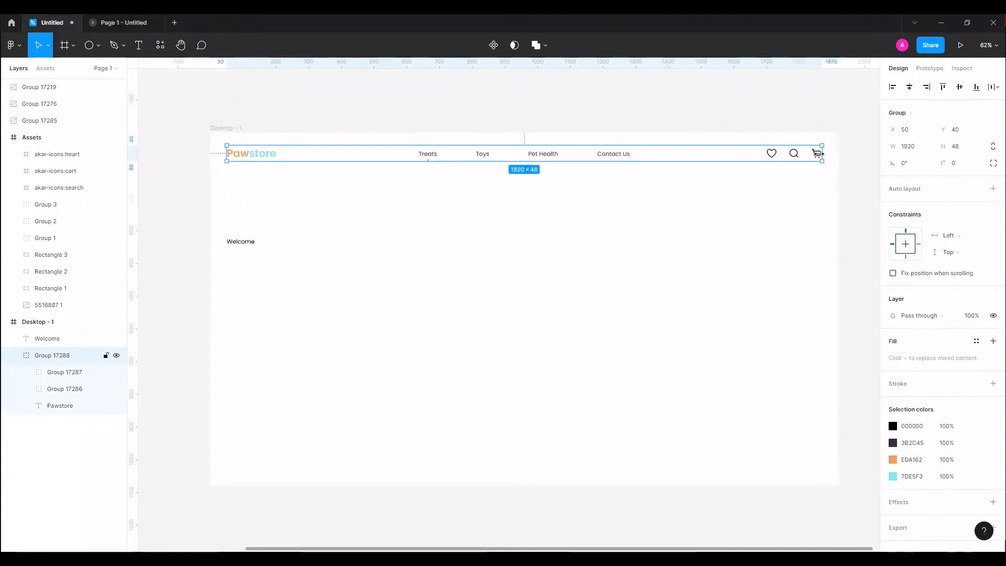
drag(811, 152, 811, 156)
click(811, 156)
key(shift+Left)
key(shift+Left)
click(257, 153)
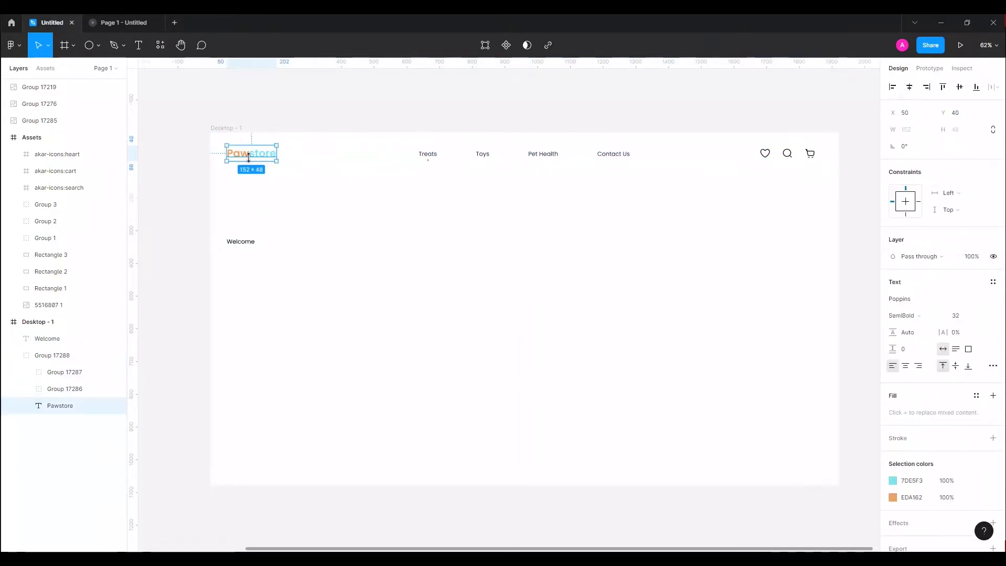
drag(244, 247, 250, 245)
Step: Make Welcome orange EDA162 in Medium weight and place a new text box below it
click(954, 331)
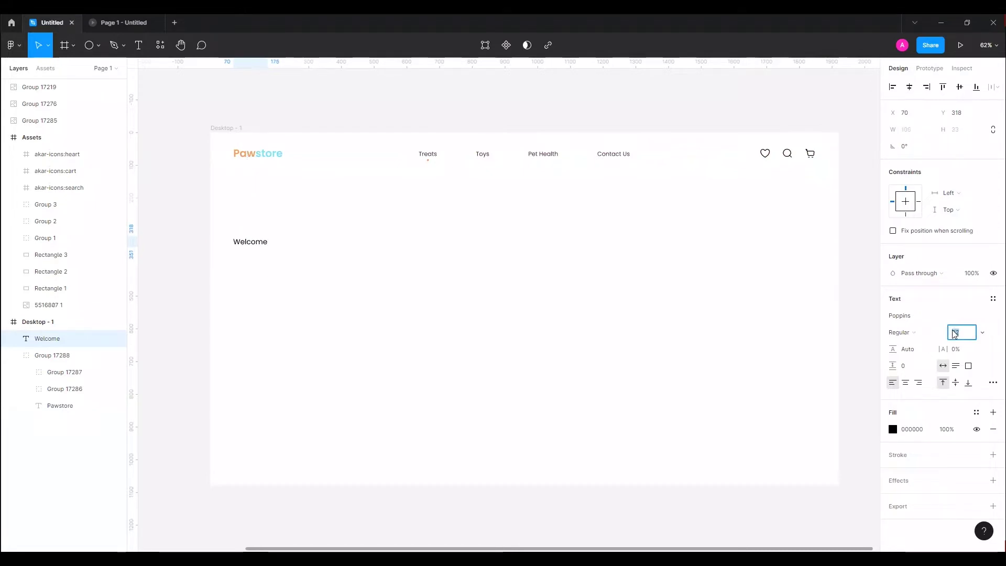
click(892, 430)
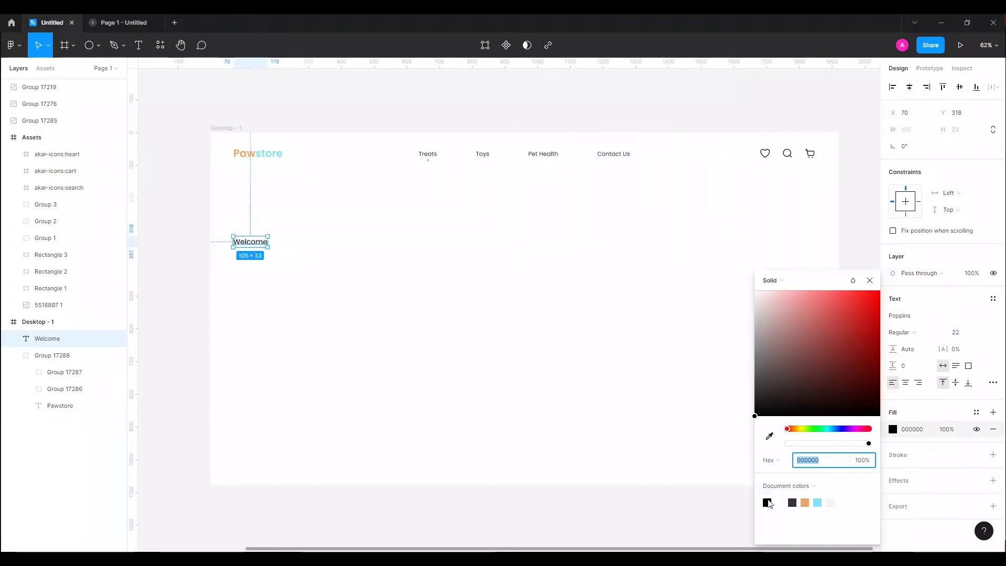
click(805, 503)
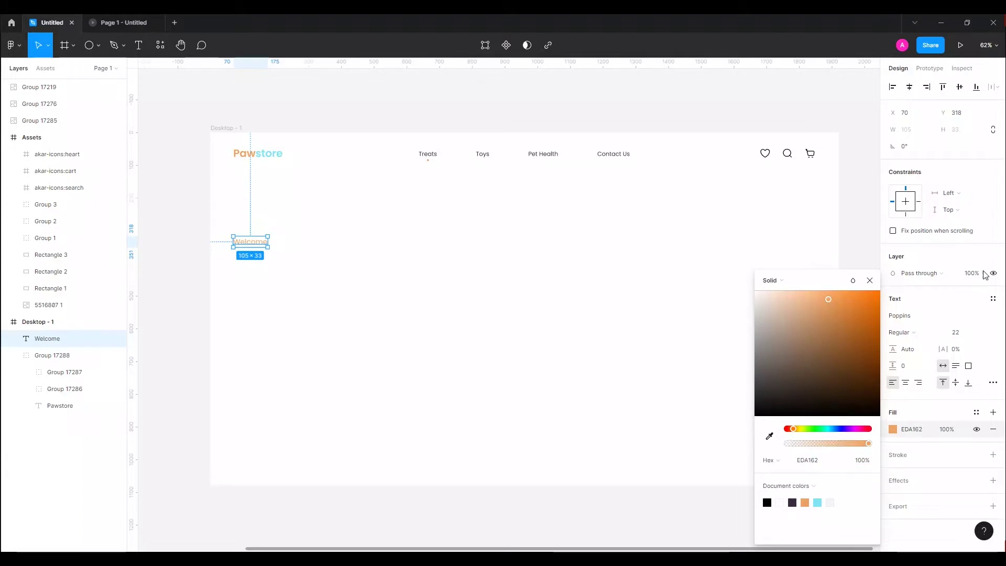
click(917, 331)
click(321, 292)
click(250, 242)
key(t)
click(260, 264)
text(All you need under one roof)
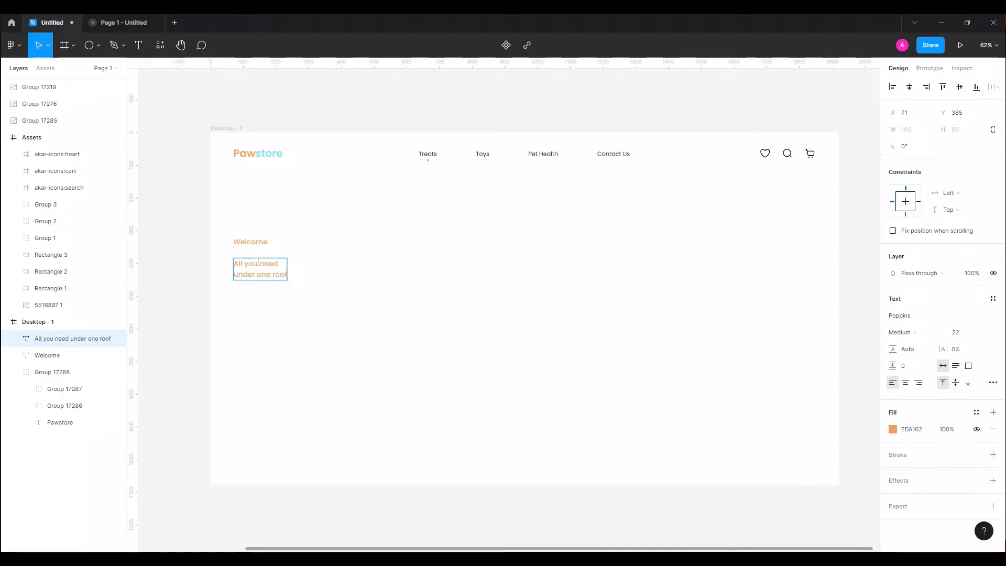
Step: Shrink the headline to about size 50 and move it up together with Welcome
key(Escape)
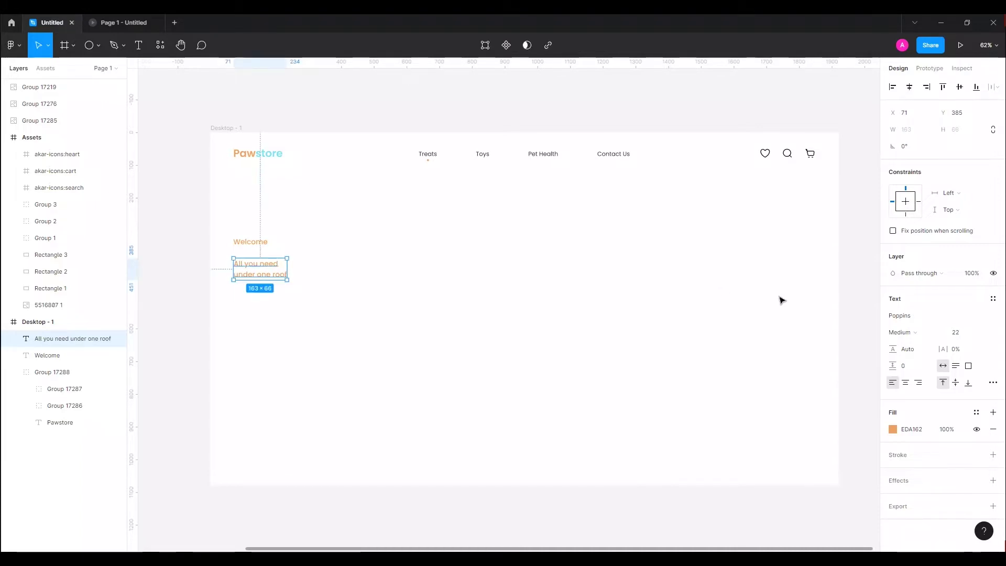
click(957, 337)
key(shift+Up)
key(shift+Up)
key(shift+Up)
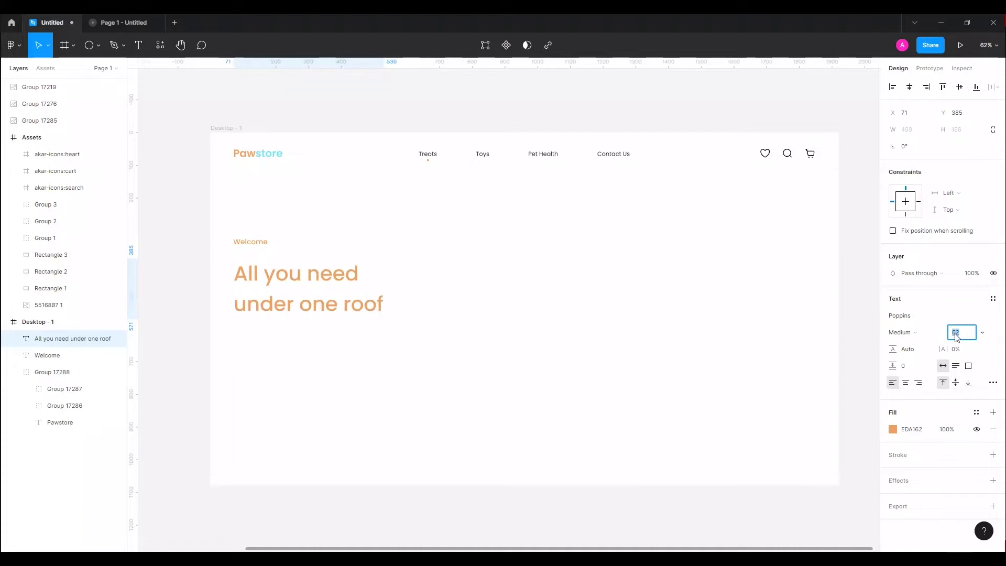
key(Down)
key(Down)
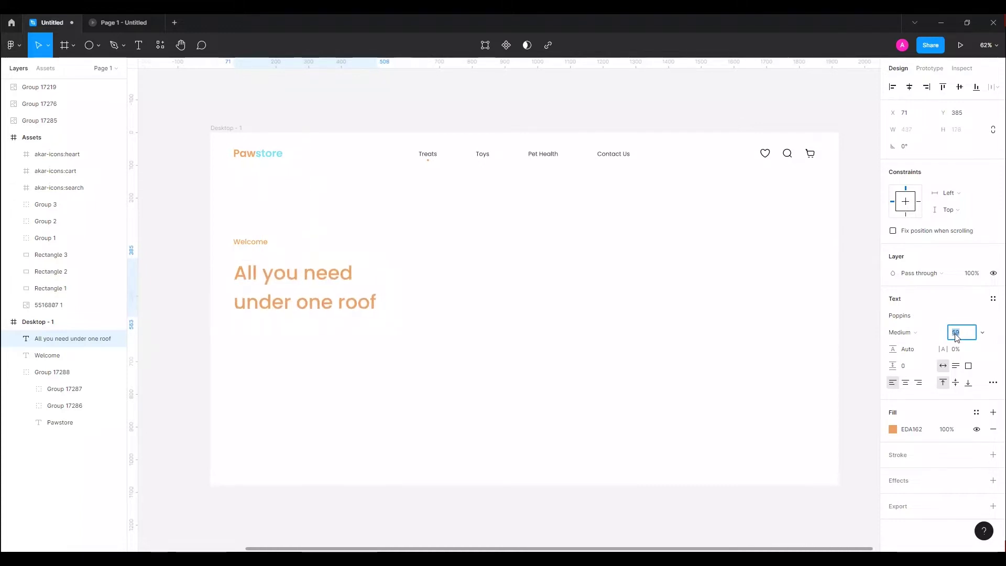
key(Down)
key(Down)
key(Down)
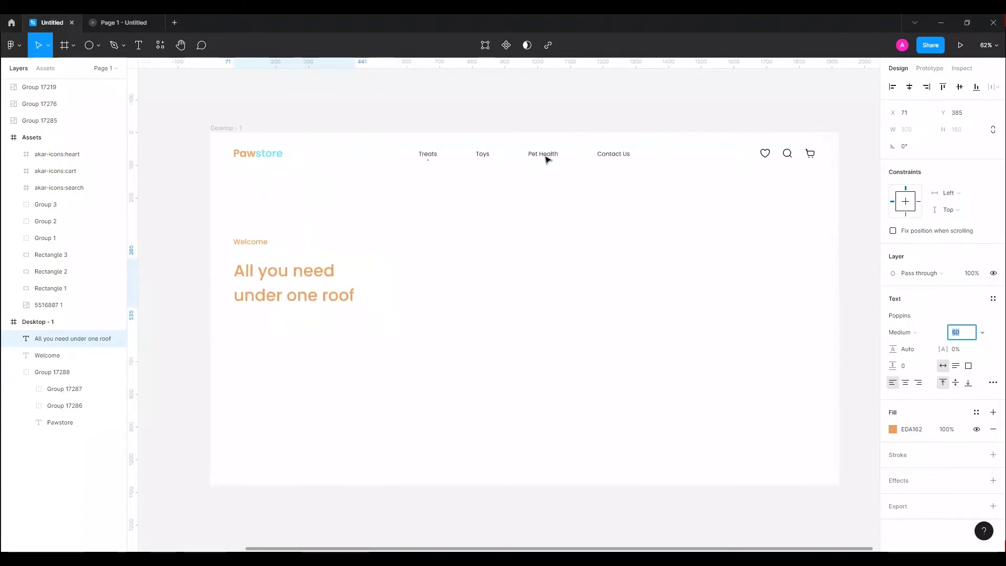
shift+click(259, 242)
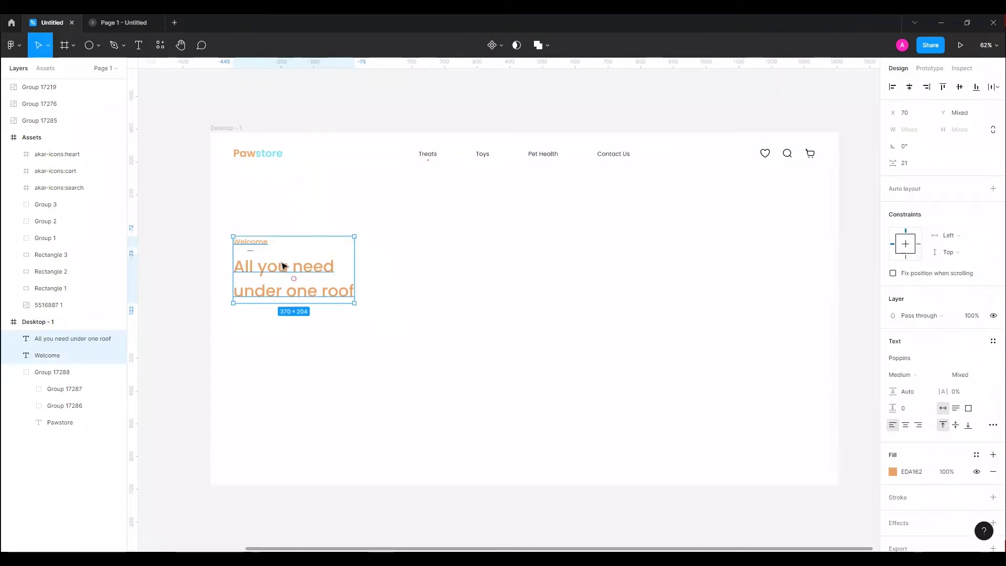
drag(283, 267, 283, 244)
click(421, 303)
click(296, 264)
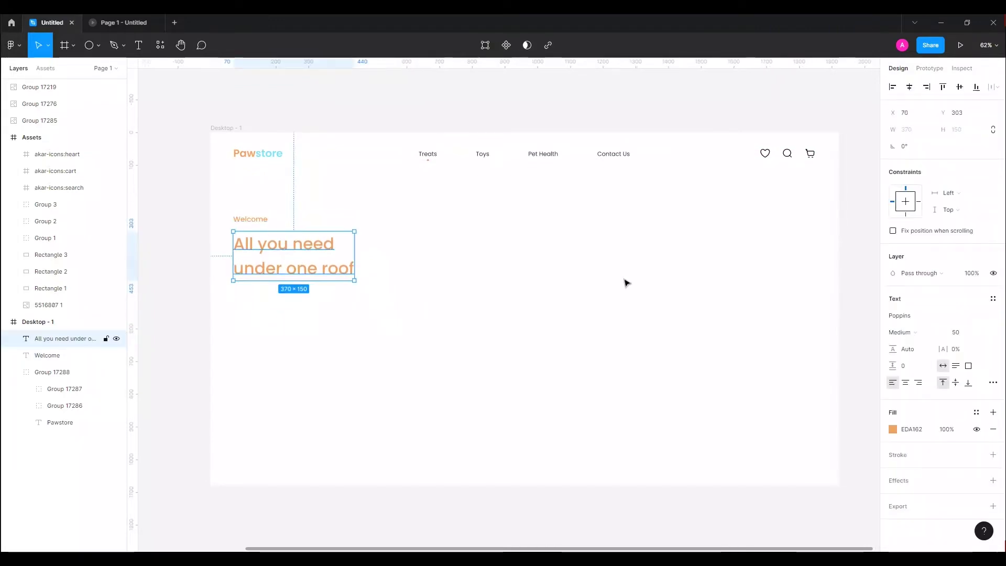
Step: Set the headline font size to 73 and line height to 100
click(963, 337)
key(shift+Up)
key(Up)
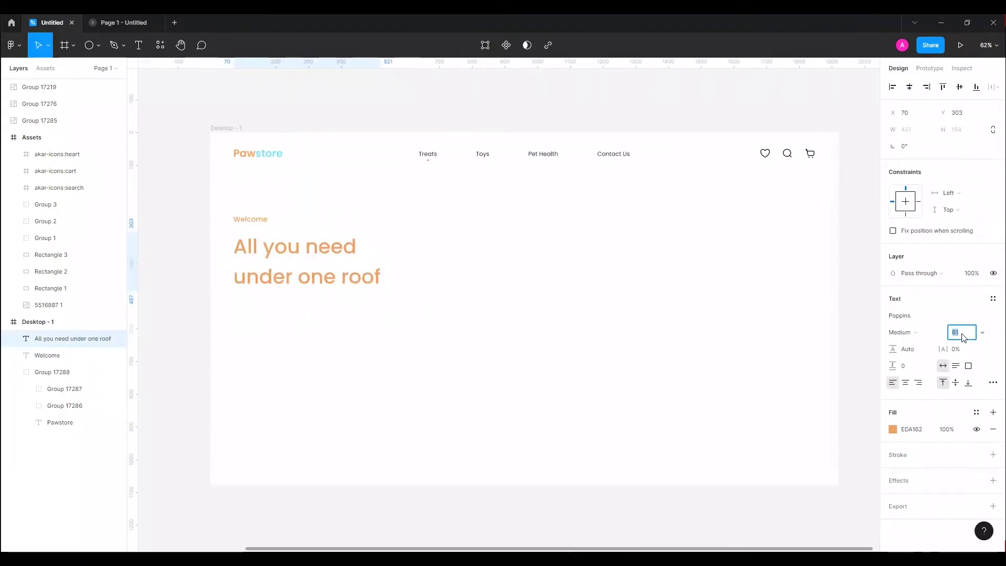
key(shift+Up)
key(Up)
key(Up)
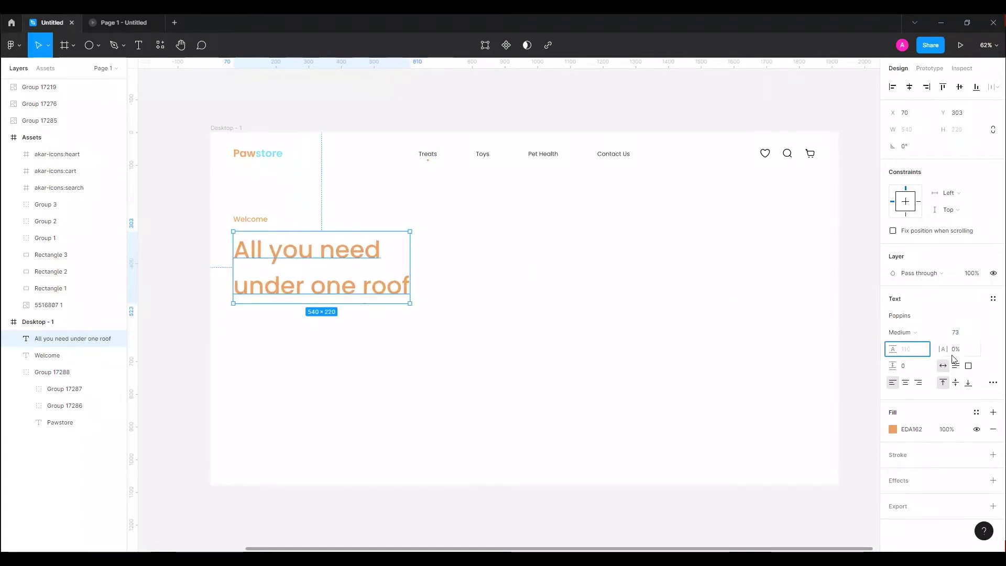
text(100)
key(Return)
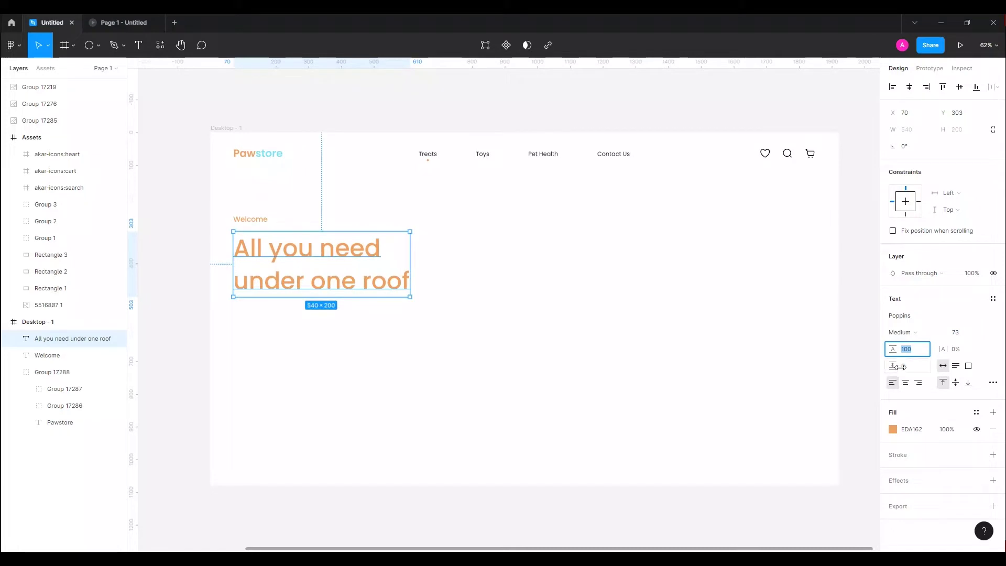
Step: Colour the headline dark purple 3B2C45 and set it to SemiBold weight
click(893, 429)
click(804, 502)
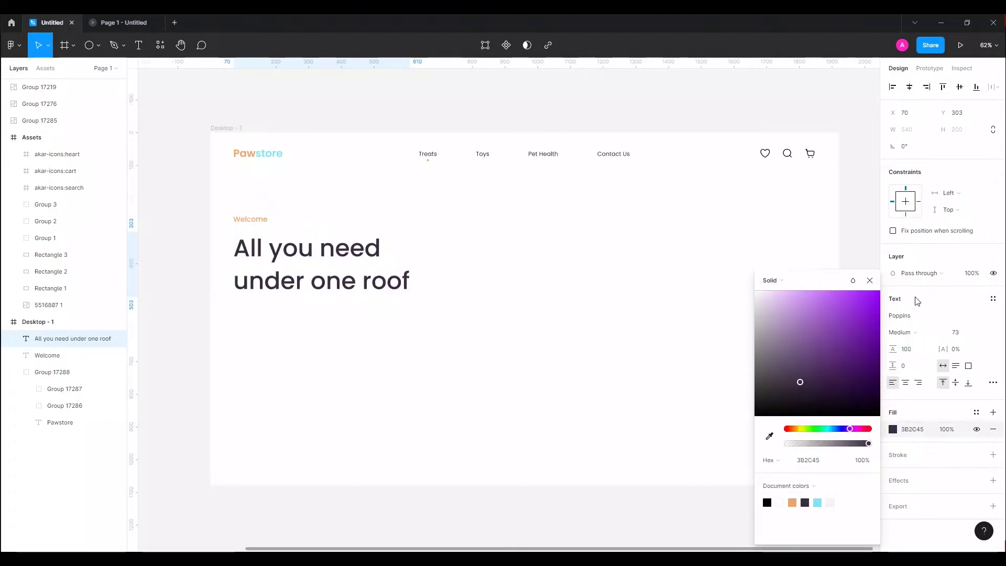
click(911, 317)
click(906, 355)
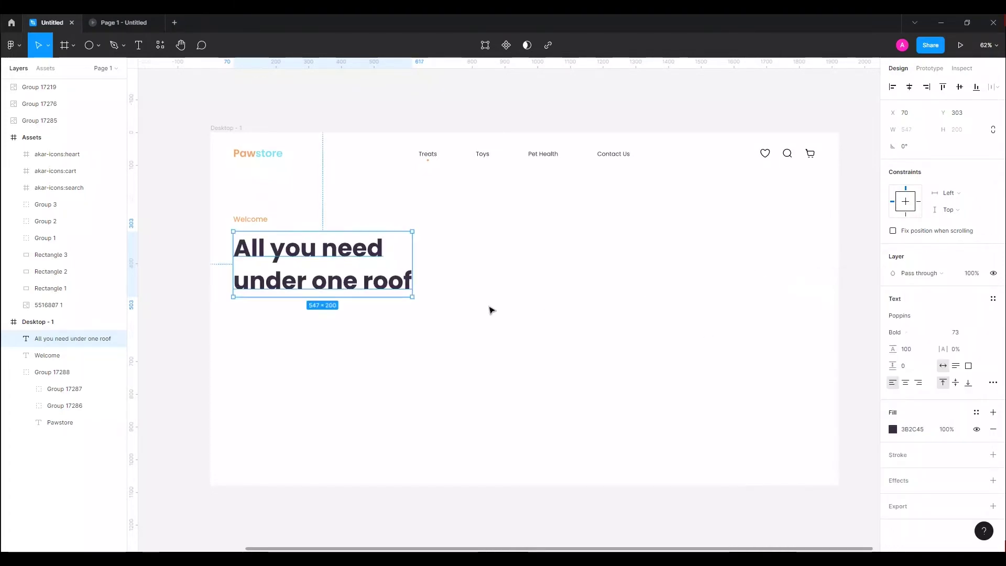
click(896, 332)
click(437, 338)
click(313, 297)
click(385, 392)
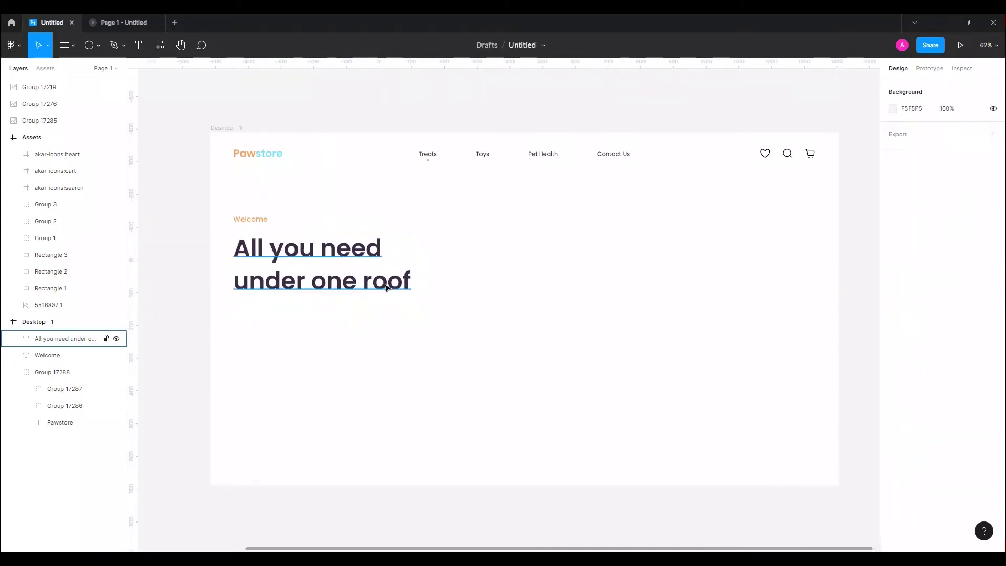
Step: Draw an ellipse right of the headline and fill it orange EDA162
key(o)
mouse_move(444, 316)
mouse_down()
mouse_move(489, 350)
mouse_move(487, 340)
mouse_up()
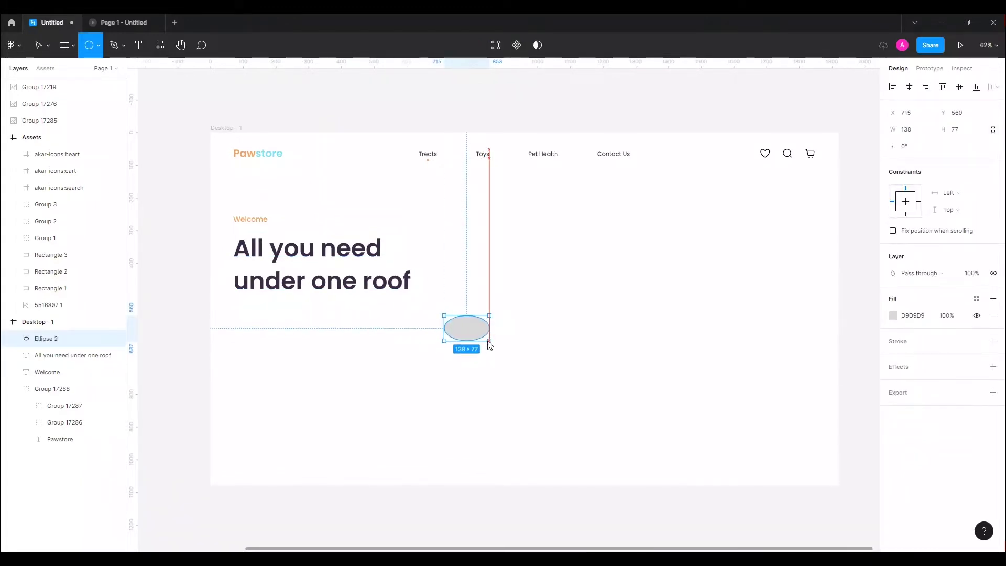
key(Escape)
click(462, 329)
click(893, 315)
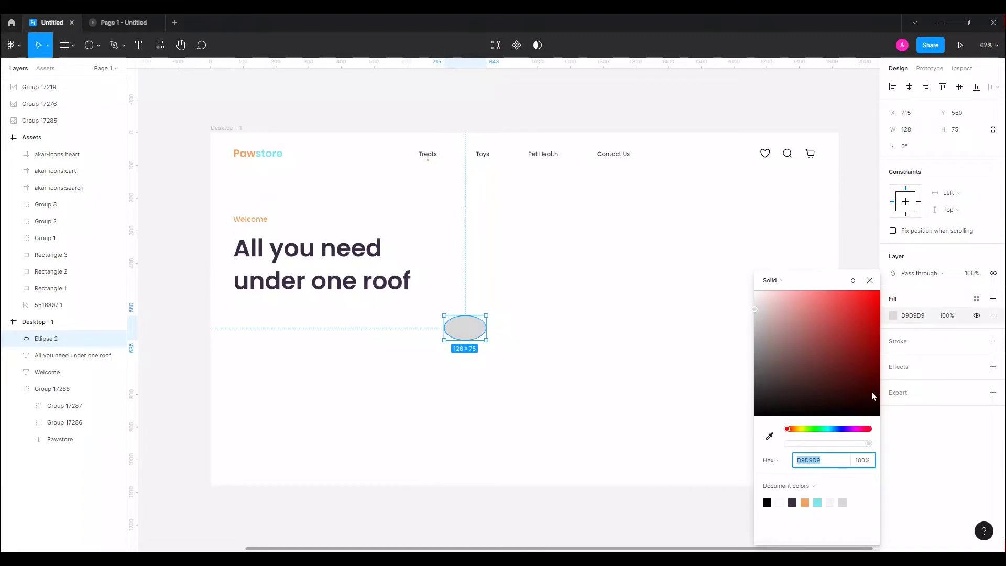
click(805, 502)
key(Escape)
Step: Give the ellipse a Layer blur of 84
click(993, 367)
click(922, 383)
click(923, 410)
click(922, 383)
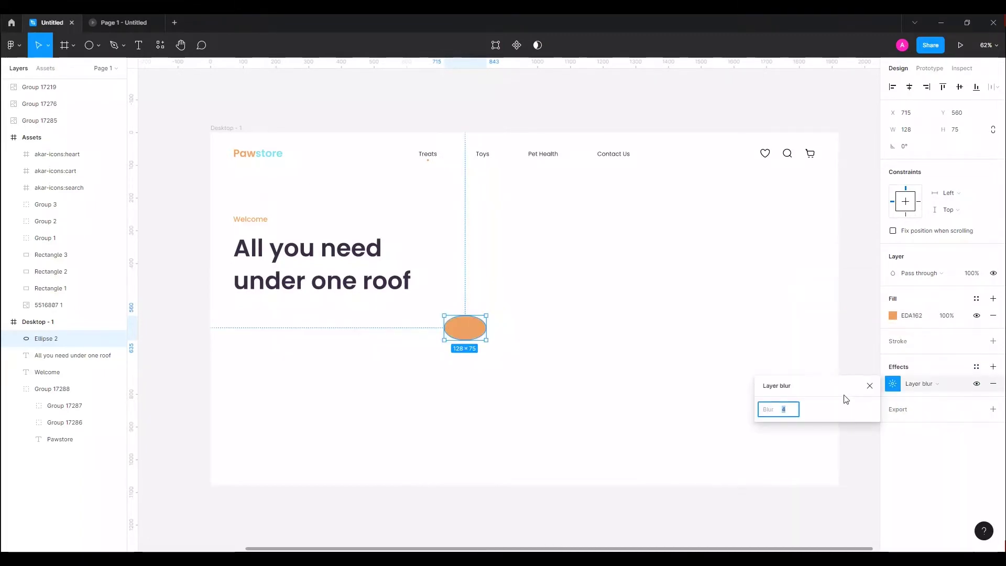
key(shift+Up)
key(shift+Up)
key(shift+Up)
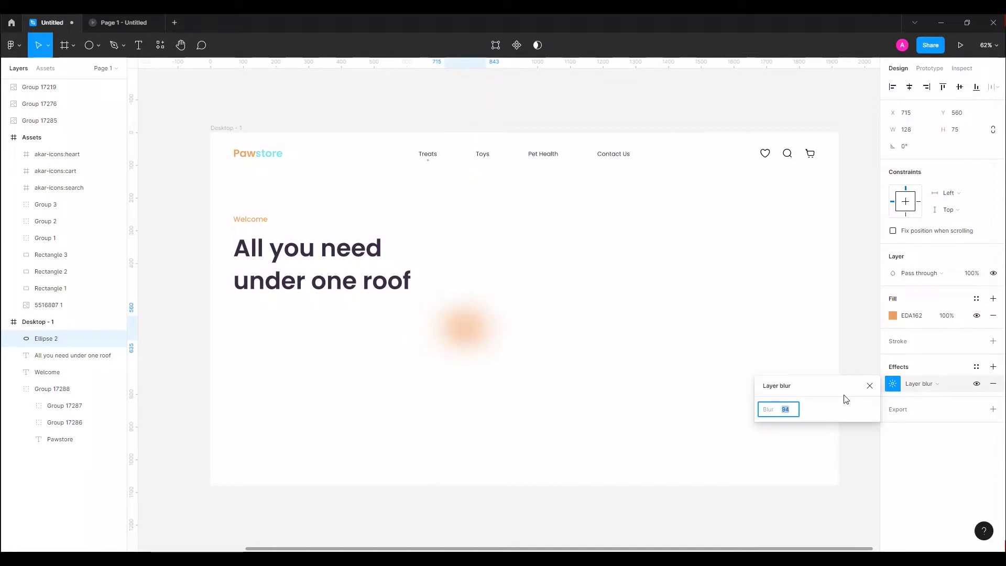
key(Escape)
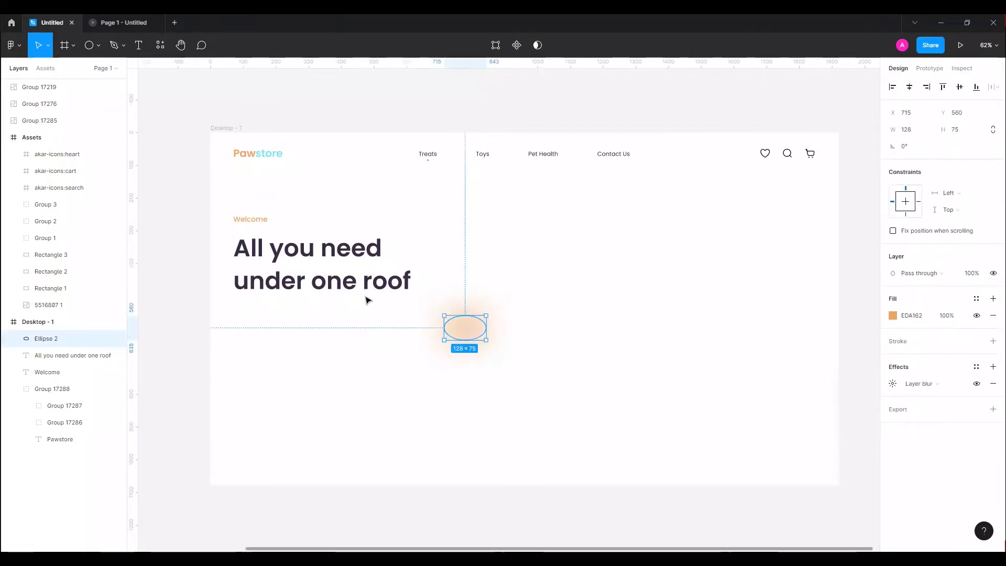
Step: Move the blurred blob behind the word 'one', send it backward, and group it with the headline
drag(469, 330, 336, 287)
key(ctrl+bracketleft)
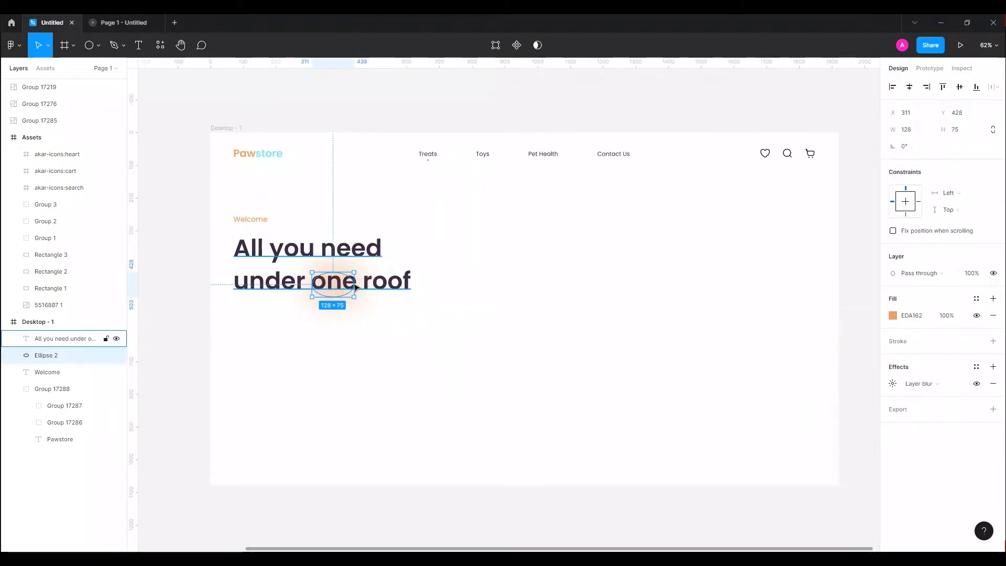
shift+click(373, 280)
key(ctrl+g)
click(461, 346)
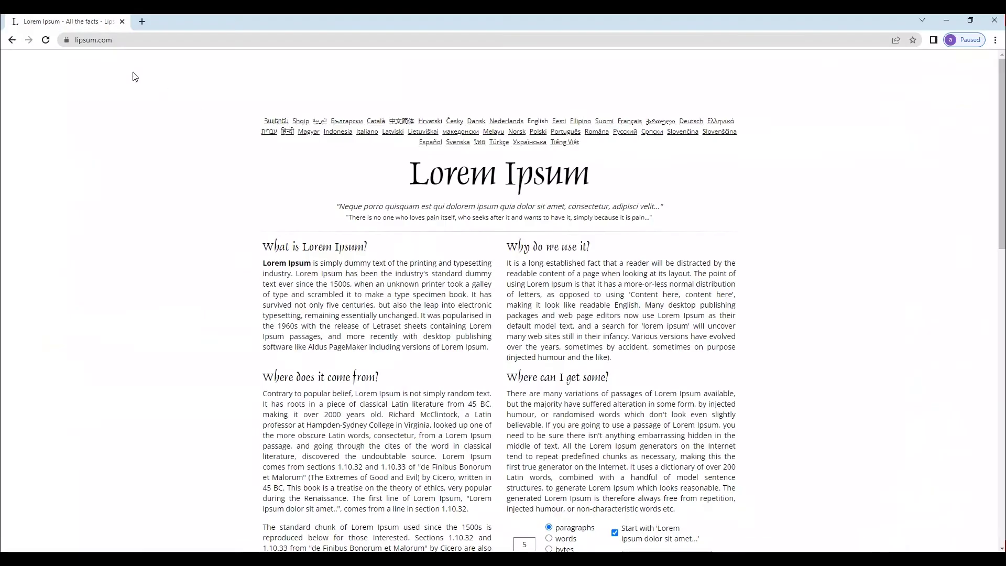
Step: Highlight the opening sentences of the generated Lorem Ipsum text on lipsum.com
scroll(535, 508, down, 3)
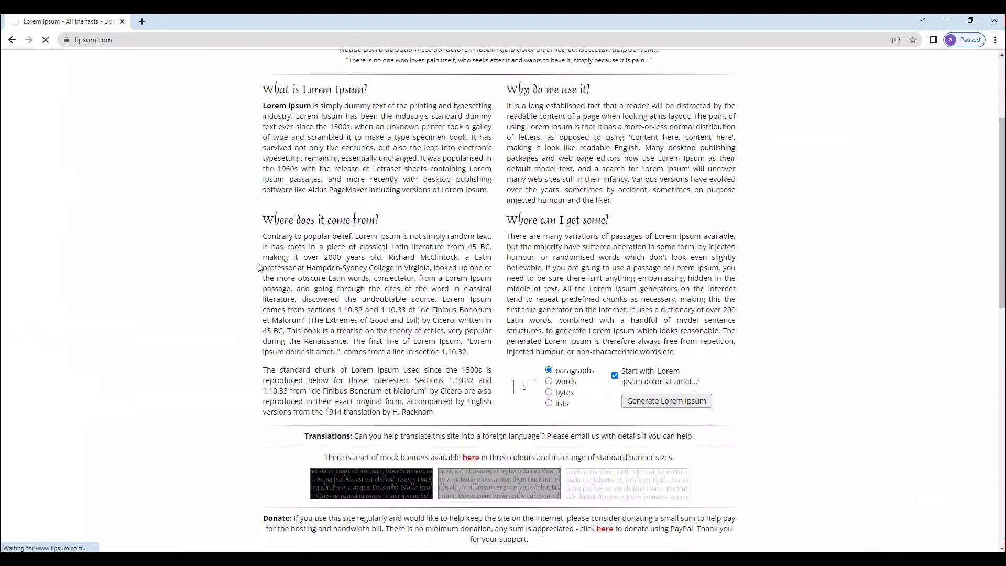
drag(264, 242, 411, 268)
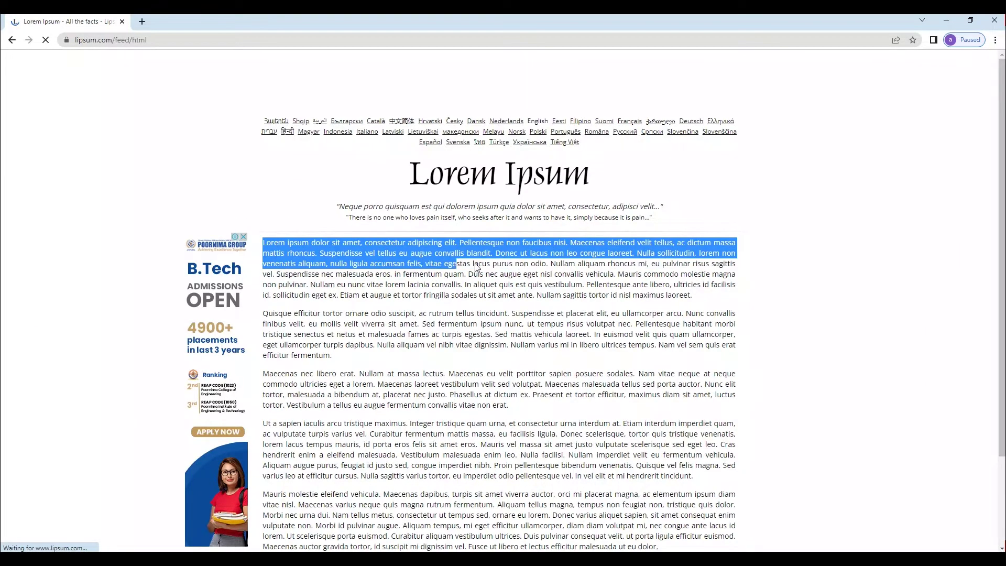
mouse_move(441, 270)
mouse_down()
mouse_move(609, 258)
mouse_move(356, 254)
mouse_move(331, 267)
mouse_up()
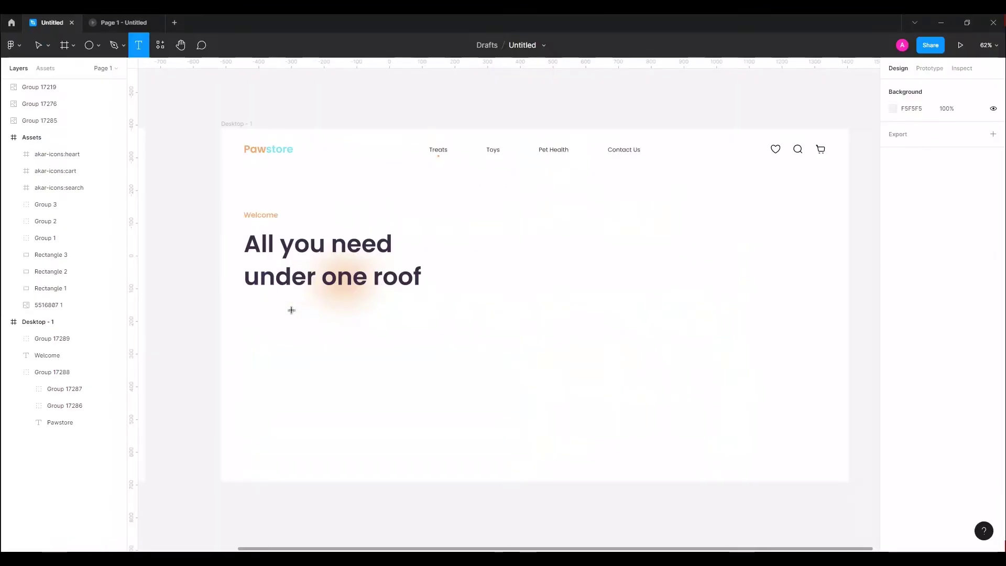
Step: Paste the lorem paragraph into a text box below the headline, size 18, line height 31
drag(245, 303, 454, 361)
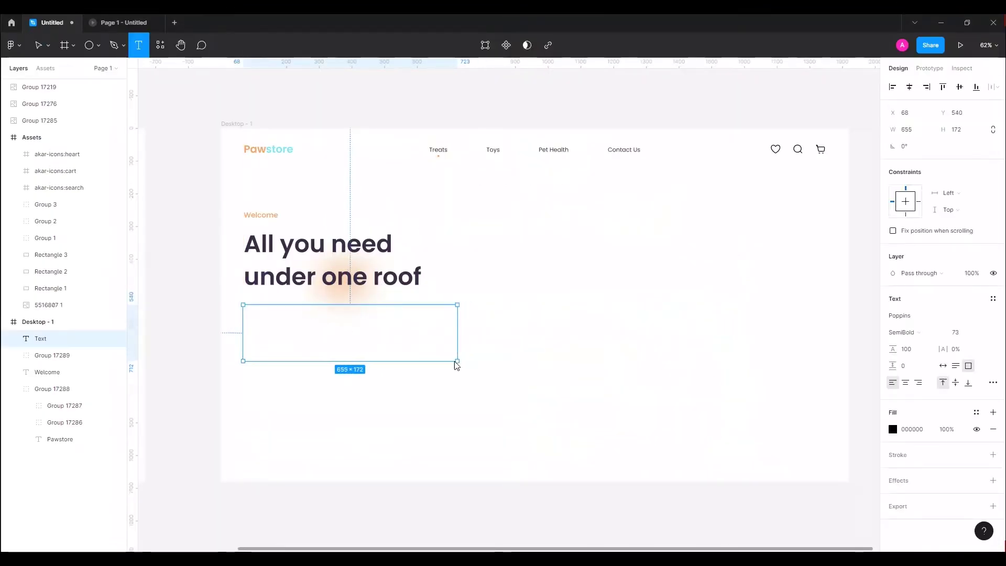
key(ctrl+v)
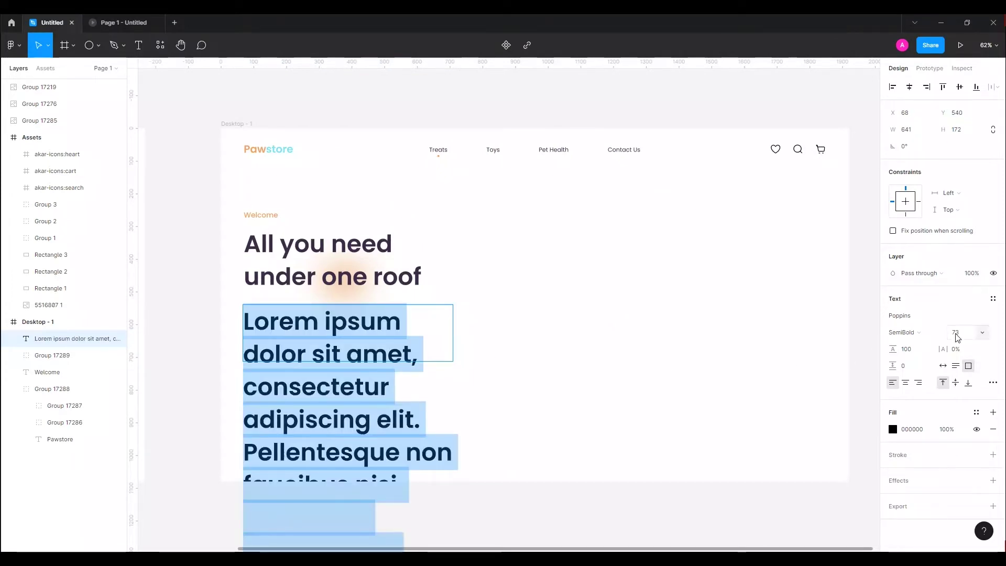
text(18)
key(Return)
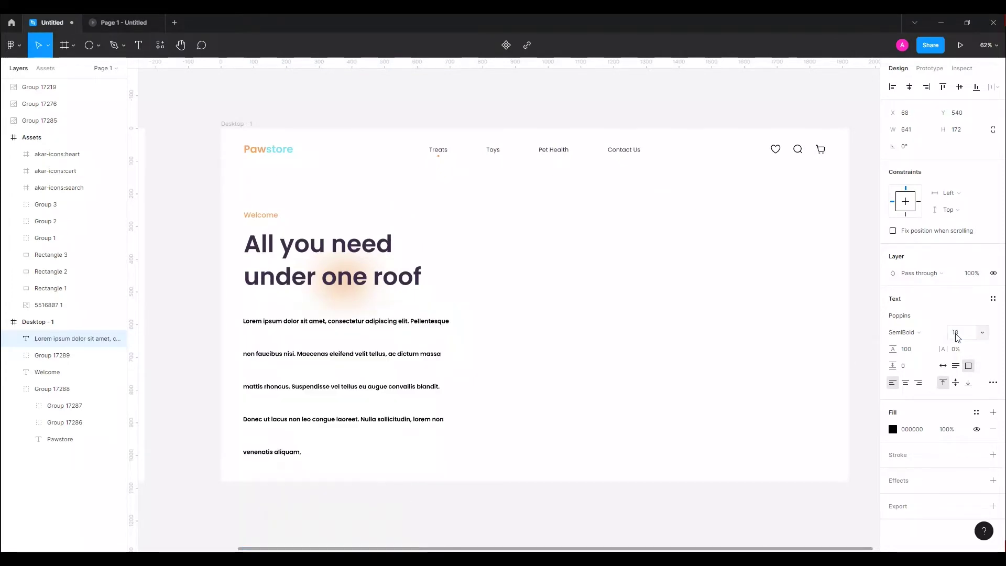
click(906, 349)
text(2)
text(0)
key(Return)
text(31)
key(Return)
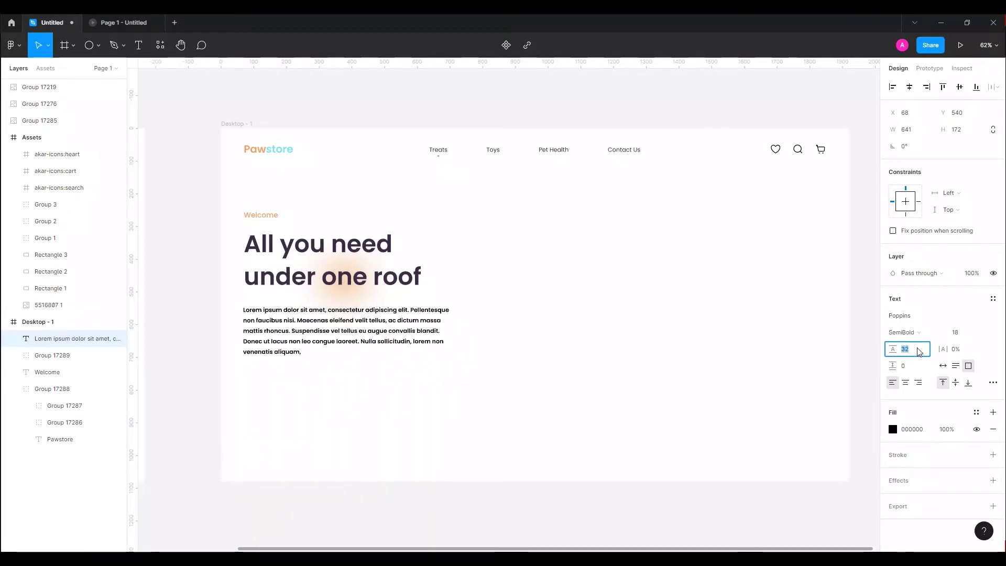
Step: Make the paragraph Regular weight with a mid-grey fill
click(903, 332)
click(901, 305)
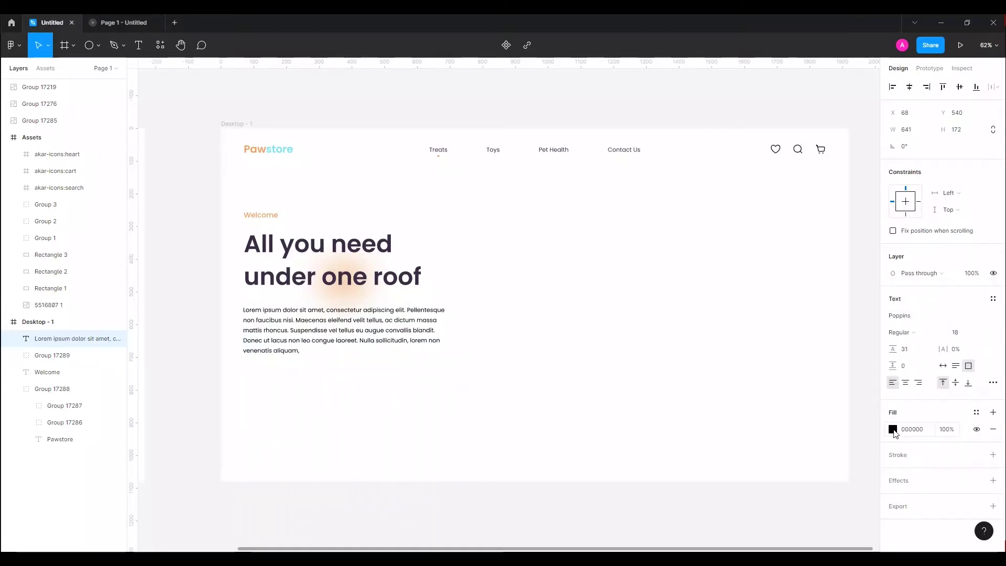
click(892, 429)
drag(754, 416, 744, 361)
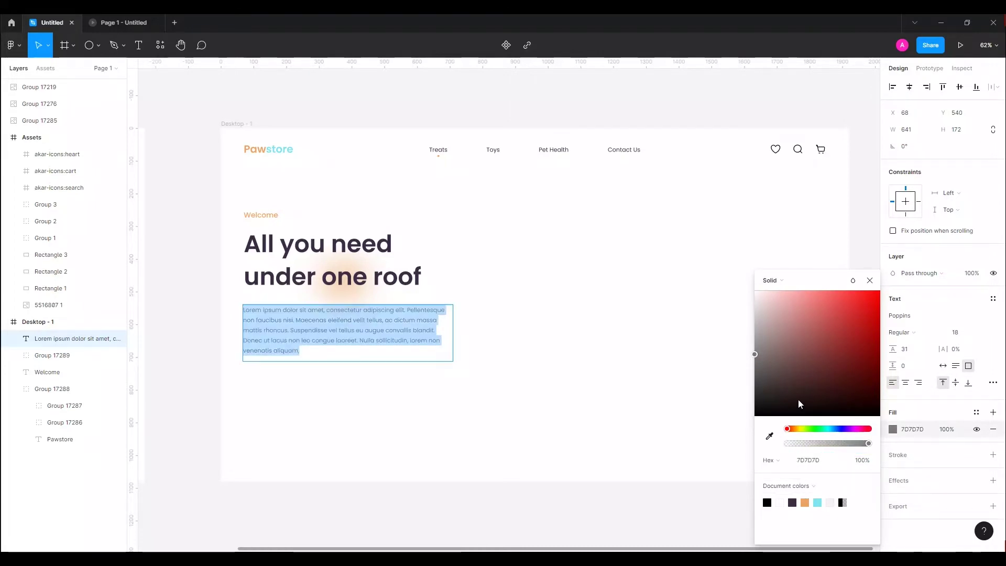
click(794, 502)
drag(766, 364, 750, 354)
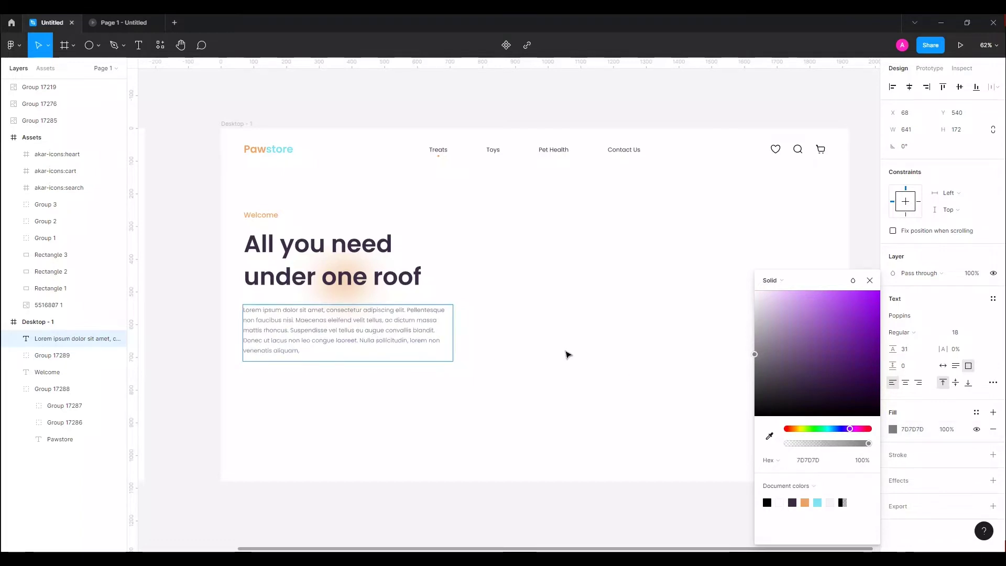
click(48, 45)
Step: Trim the extra lorem sentences and reposition the paragraph box
drag(411, 340, 303, 338)
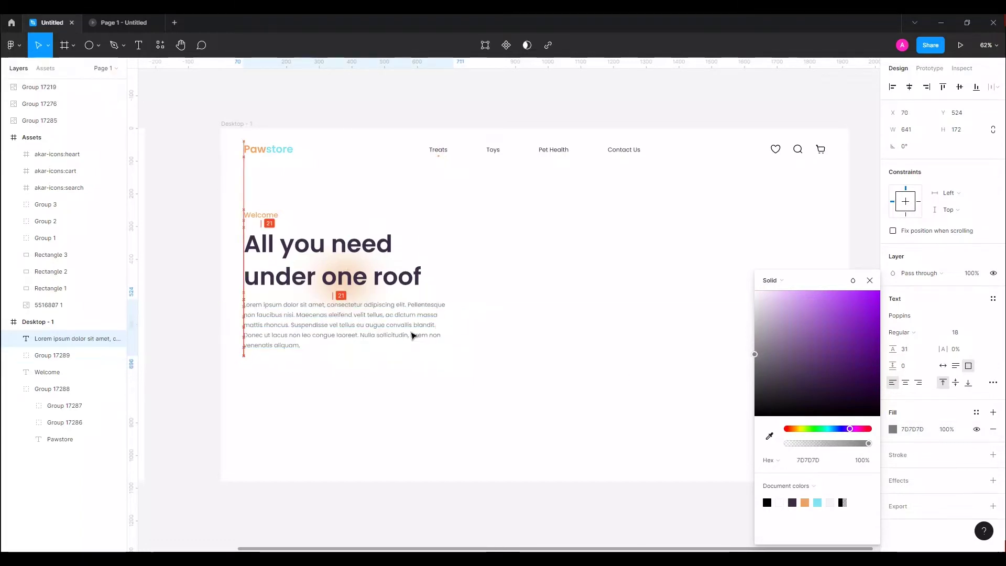
drag(304, 338, 404, 372)
double_click(336, 332)
key(BackSpace)
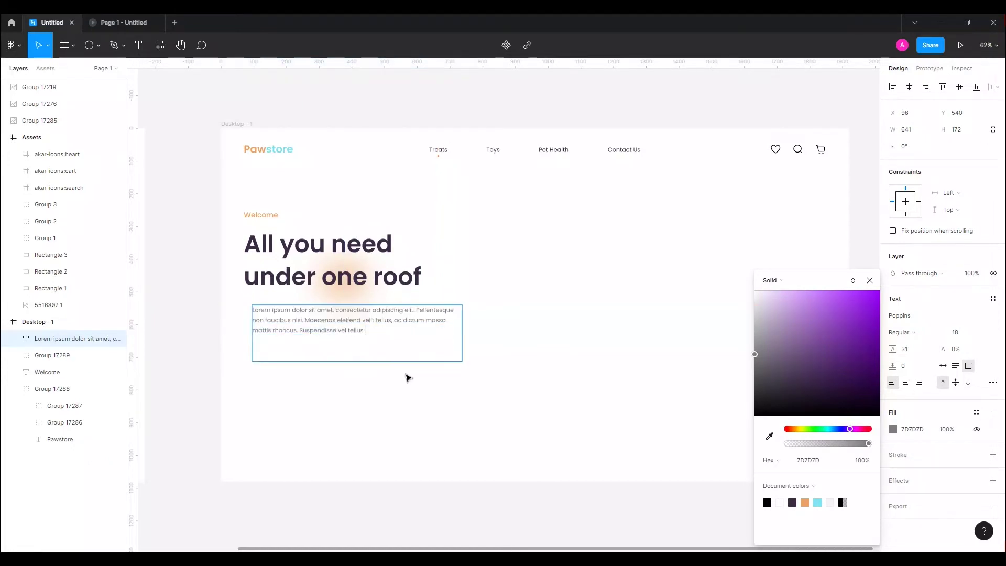
key(Escape)
drag(370, 351, 370, 336)
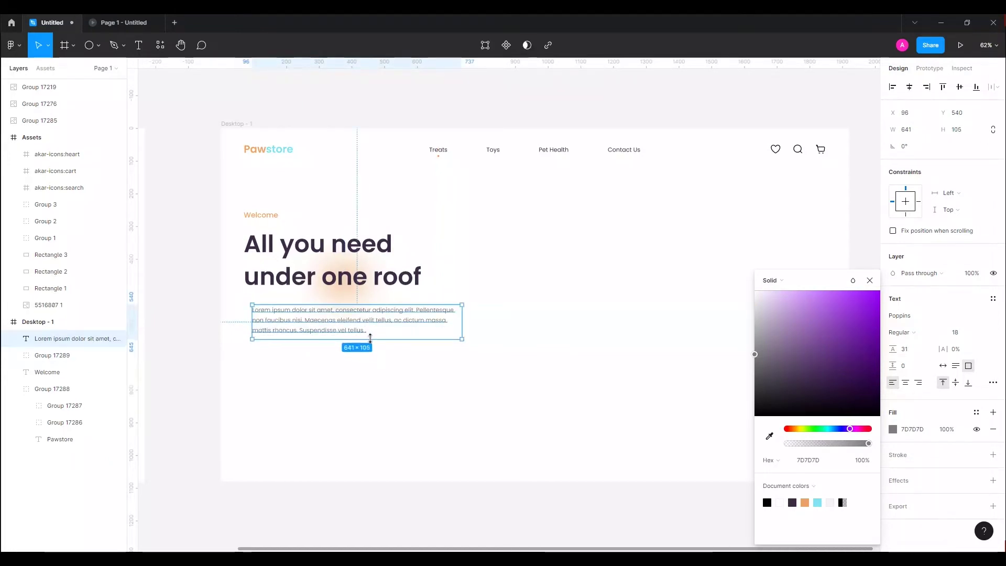
Step: Set the paragraph box to Auto height and align it with the heading's left edge
click(955, 367)
drag(424, 329, 366, 329)
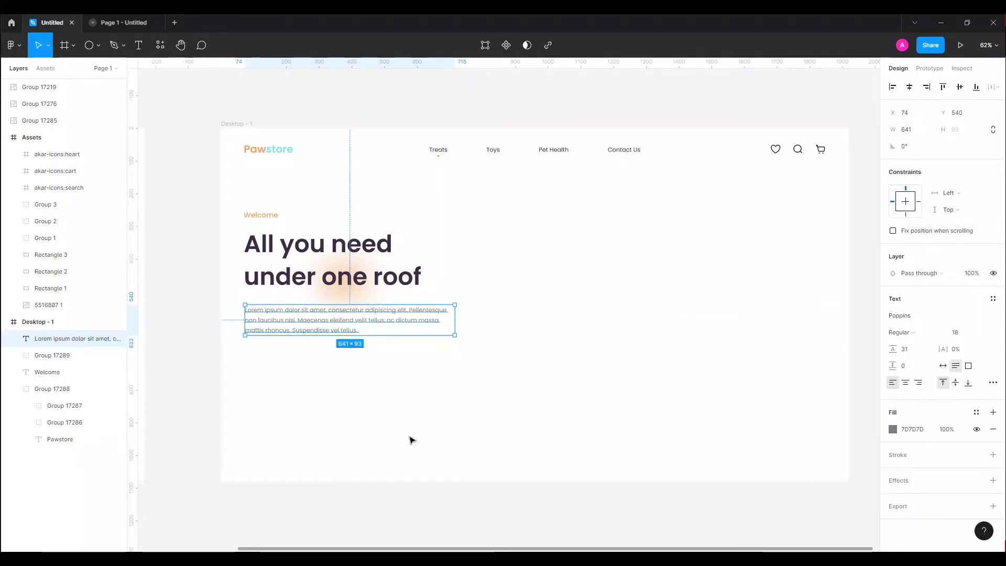
key(Escape)
drag(368, 331, 366, 331)
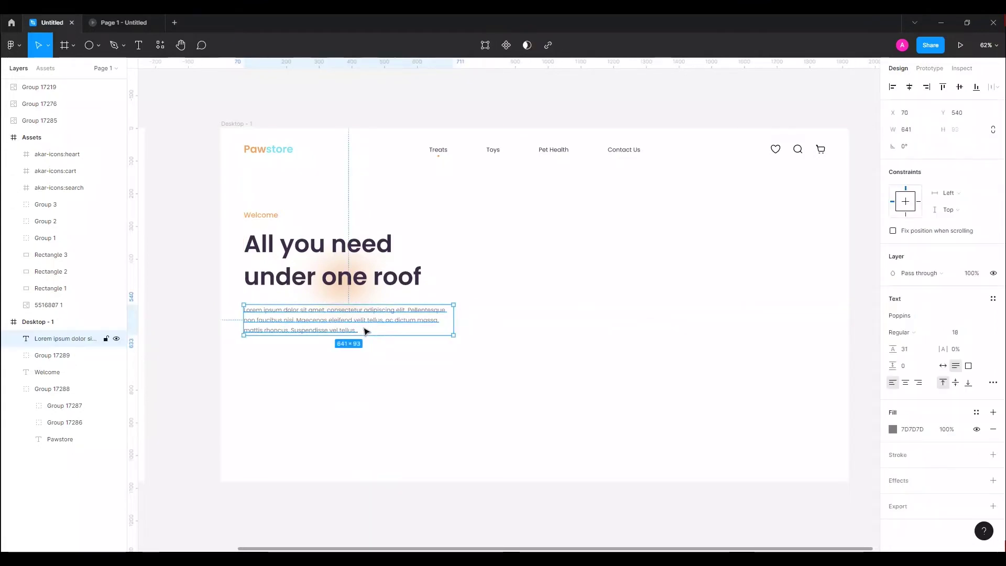
Step: Select the blurred glow Ellipse 2 and stretch it taller behind the heading
click(357, 285)
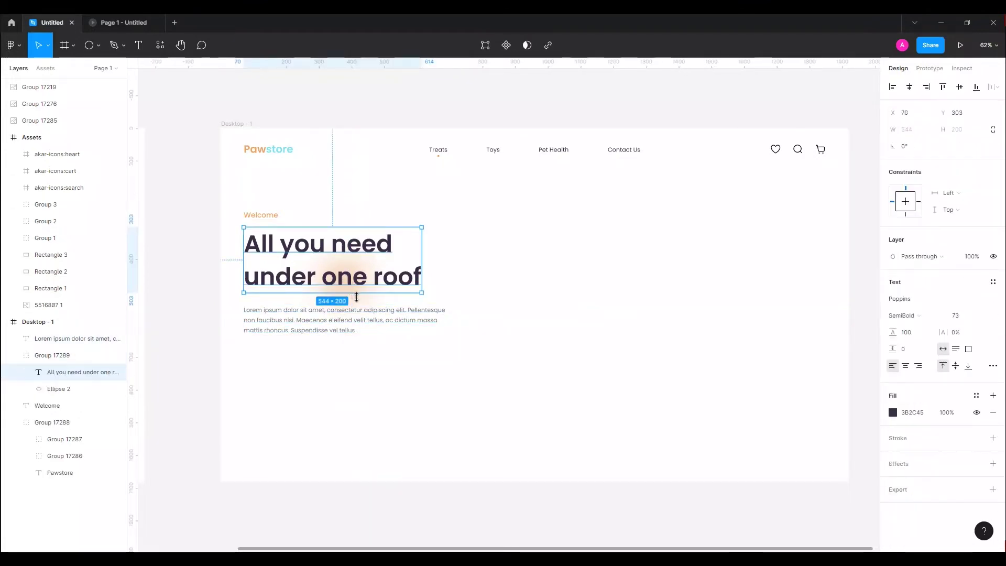
click(356, 298)
click(357, 285)
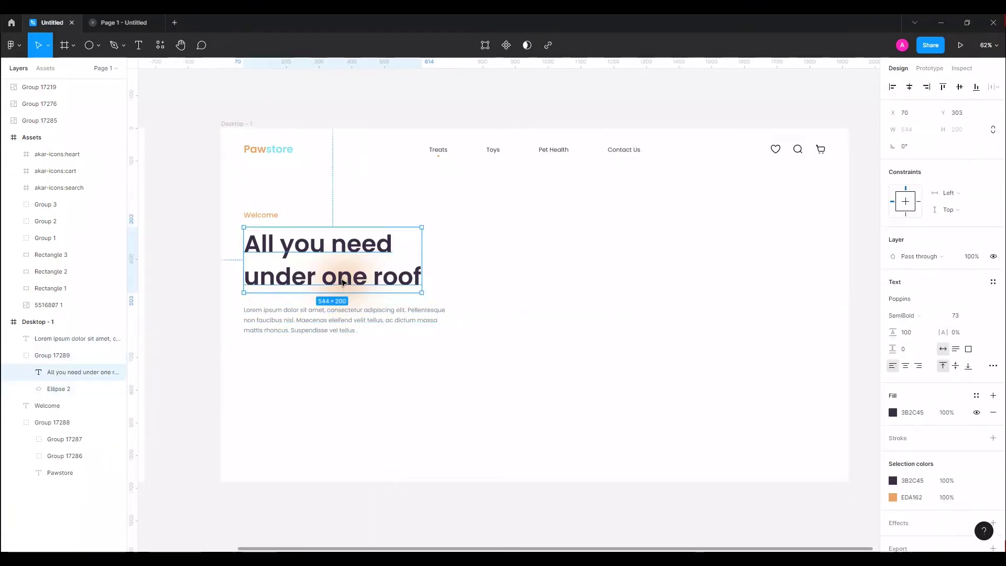
click(33, 389)
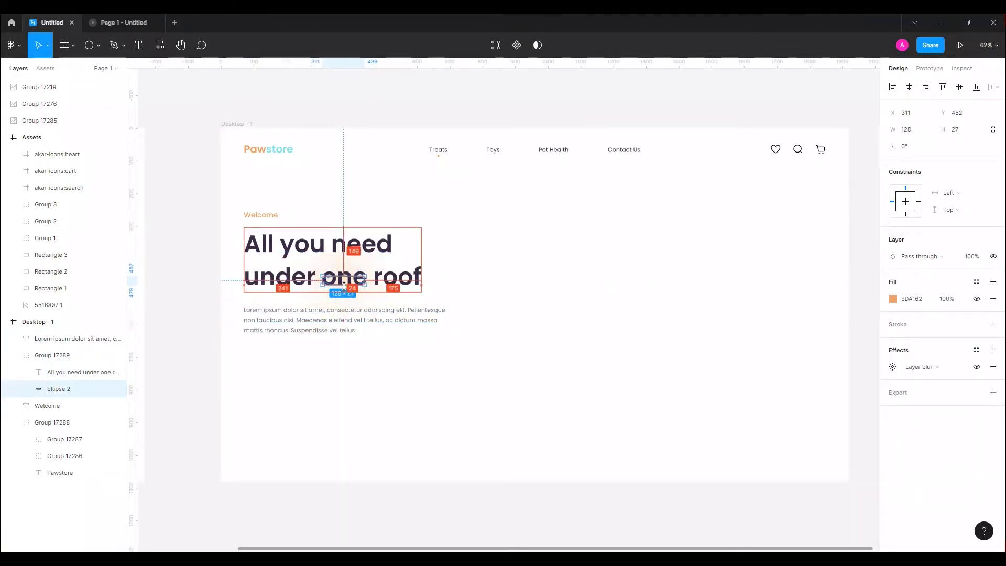
click(392, 336)
ctrl+click(344, 280)
drag(343, 285, 343, 294)
Step: Nudge the lorem paragraph up slightly and clear the selection
scroll(344, 293, up, 3)
click(366, 327)
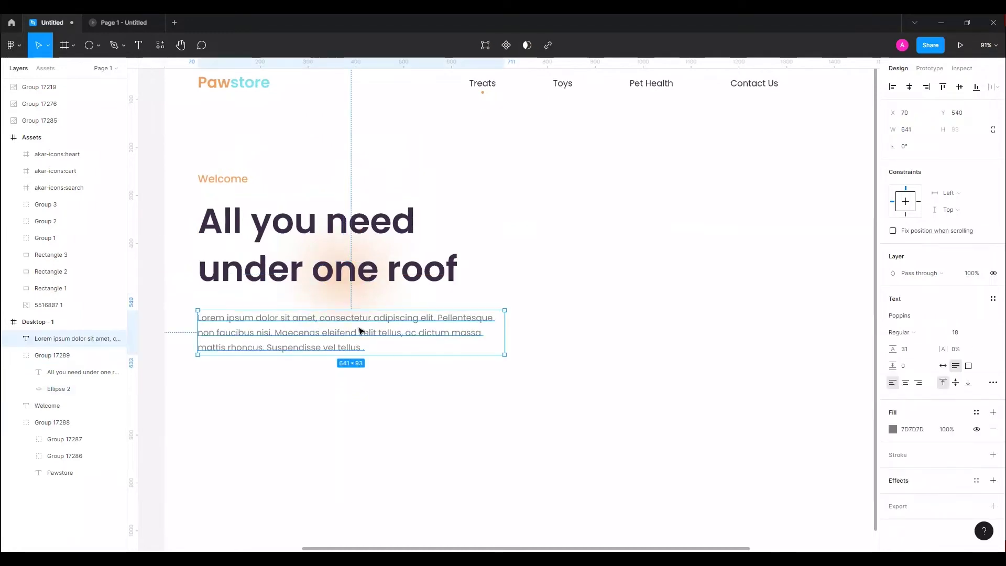
key(Up)
key(Up)
key(Up)
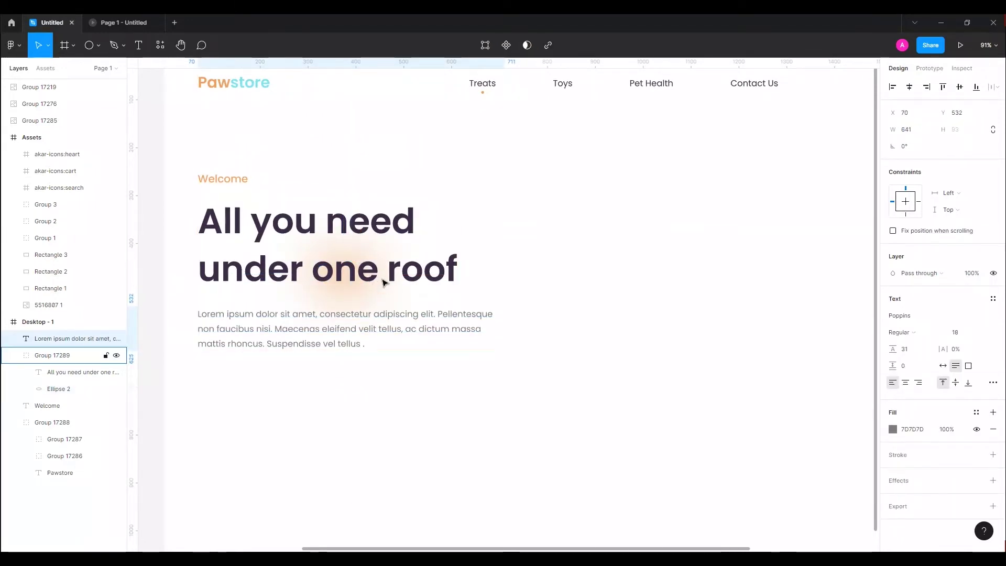
click(377, 411)
scroll(471, 381, down, 3)
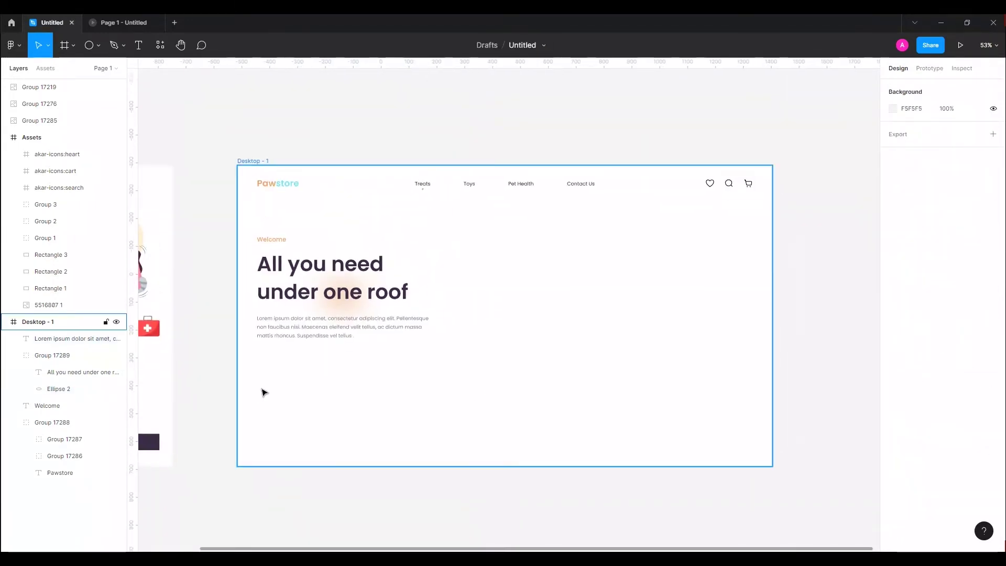
click(98, 46)
Step: Draw a rectangle below the paragraph and fill it orange (EDA162)
click(79, 69)
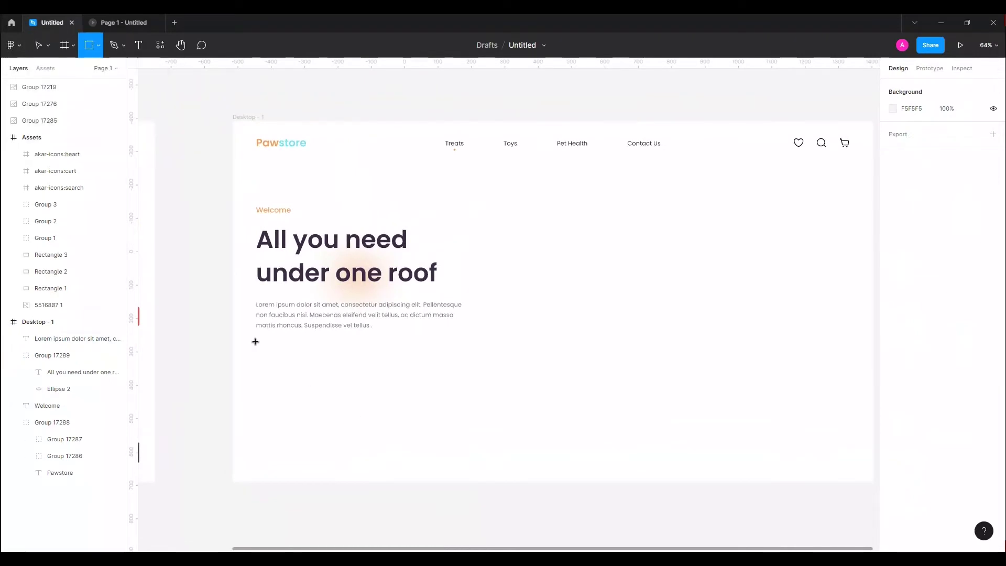
drag(255, 343, 329, 366)
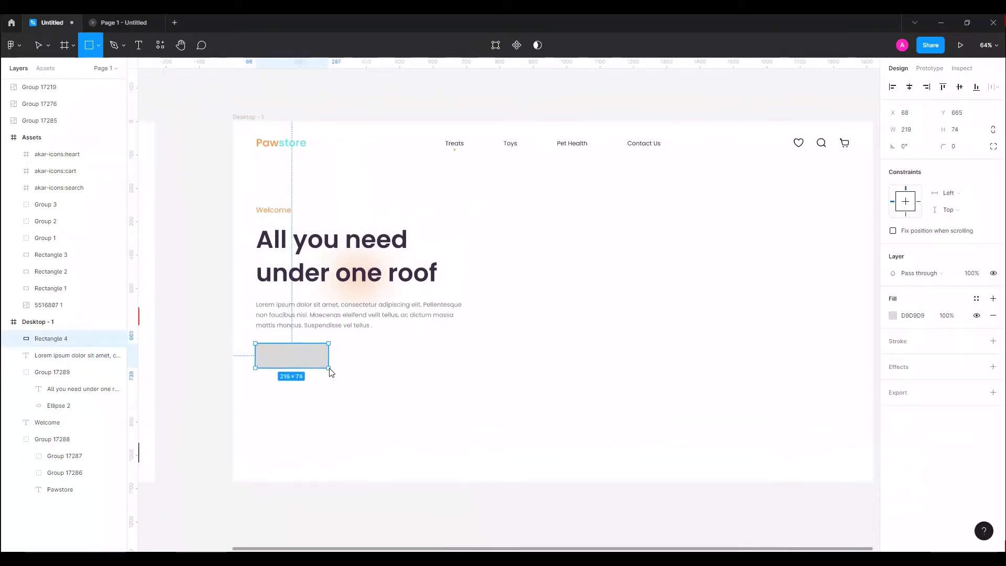
click(326, 375)
click(293, 355)
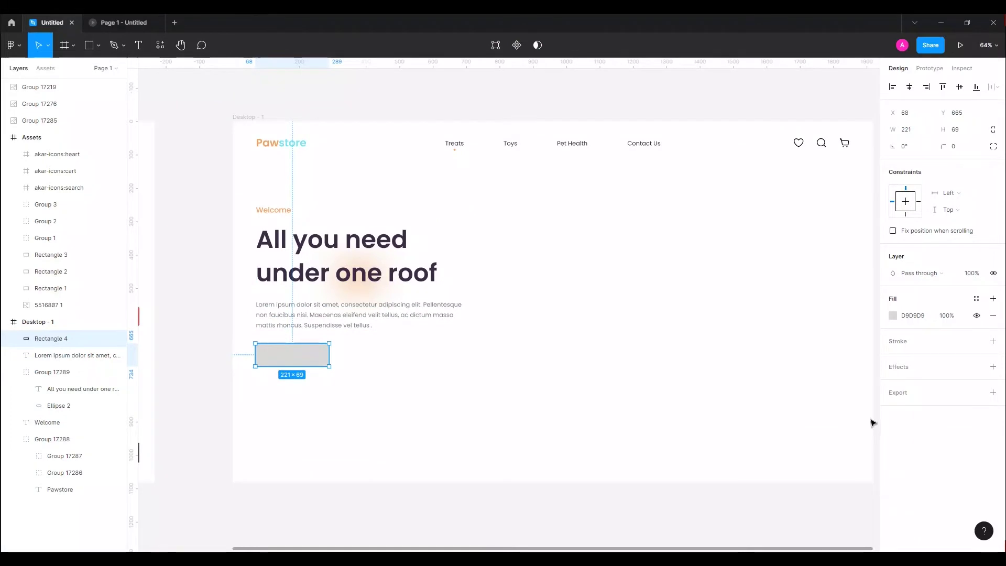
click(893, 315)
click(805, 502)
Step: Size the rectangle to 201 by 60 with slightly rounded corners
click(912, 131)
text(201)
key(Return)
click(963, 135)
text(60)
key(Return)
click(962, 149)
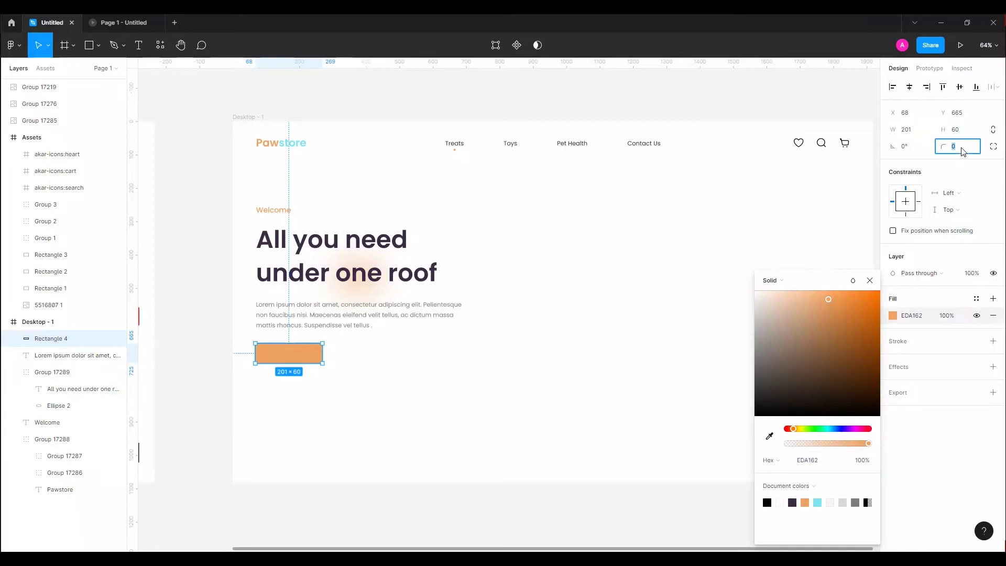
key(Escape)
click(300, 356)
ctrl+scroll(283, 356, up, 2)
ctrl+scroll(280, 357, up, 3)
Step: Add a 'Shop now' label centred on the orange rectangle
key(t)
click(292, 363)
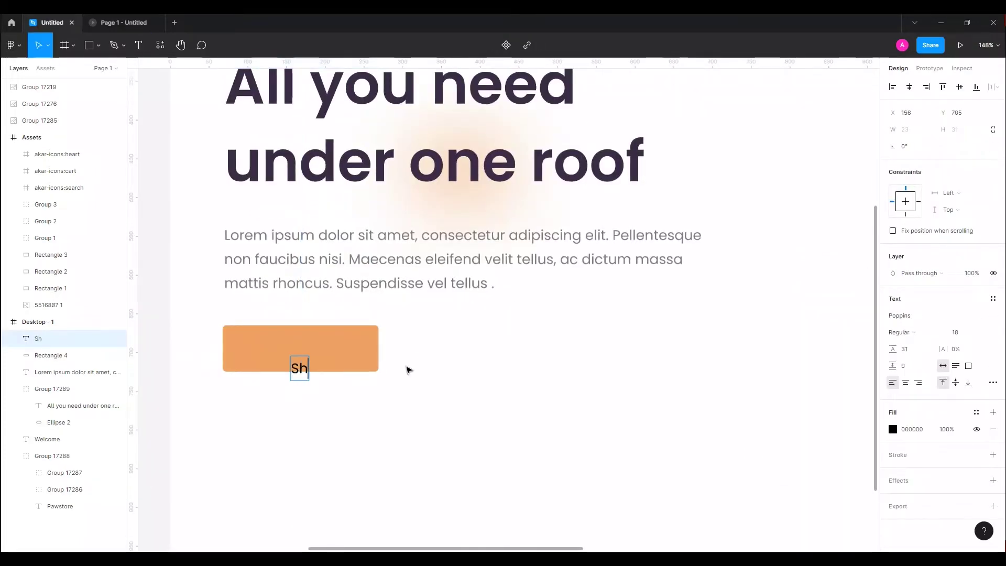
text(op now)
key(Escape)
drag(338, 372, 313, 351)
Step: Resize the button to 181 wide, re-centre the label, and group label with shape
click(363, 365)
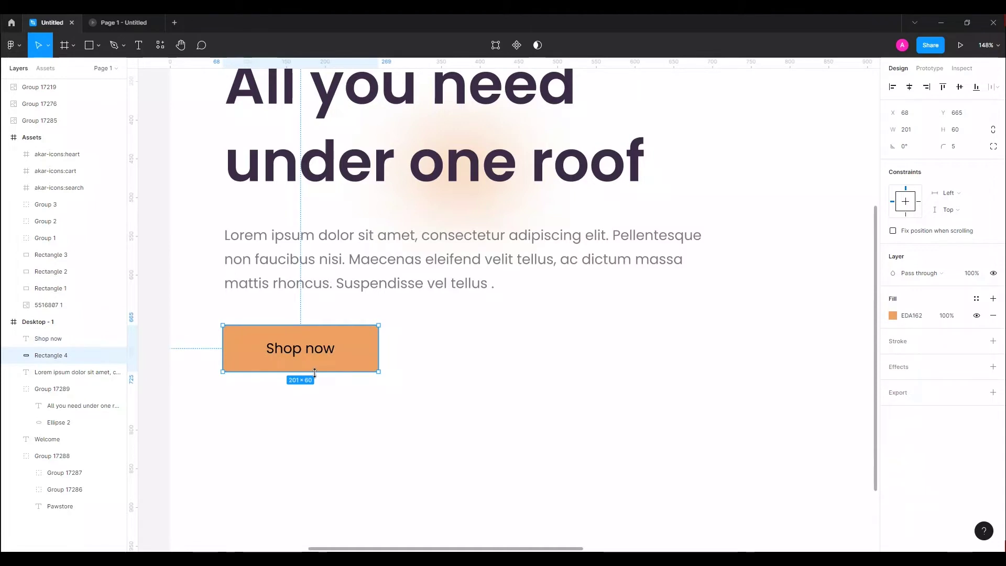
text(50)
key(Return)
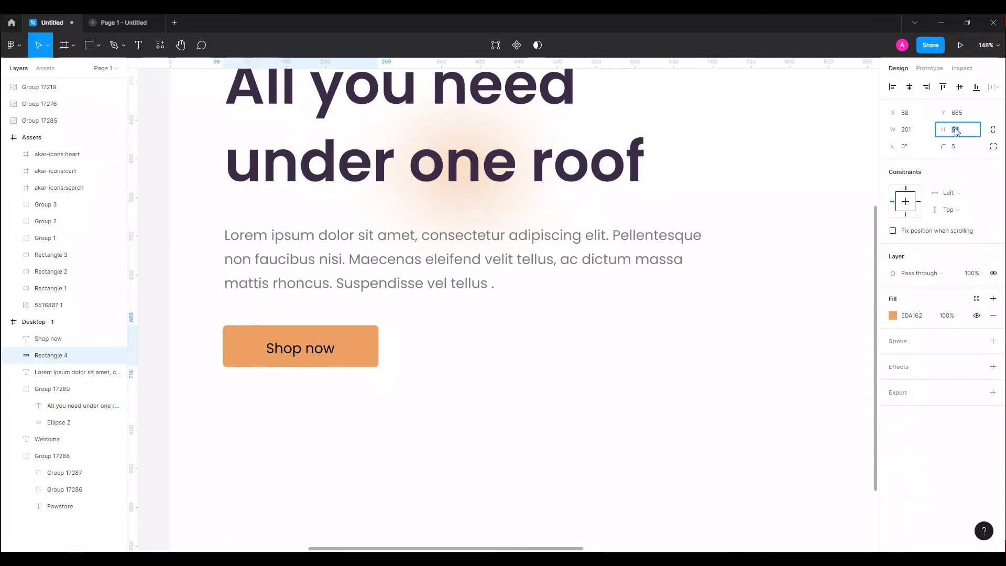
key(shift+Tab)
text(181)
key(Return)
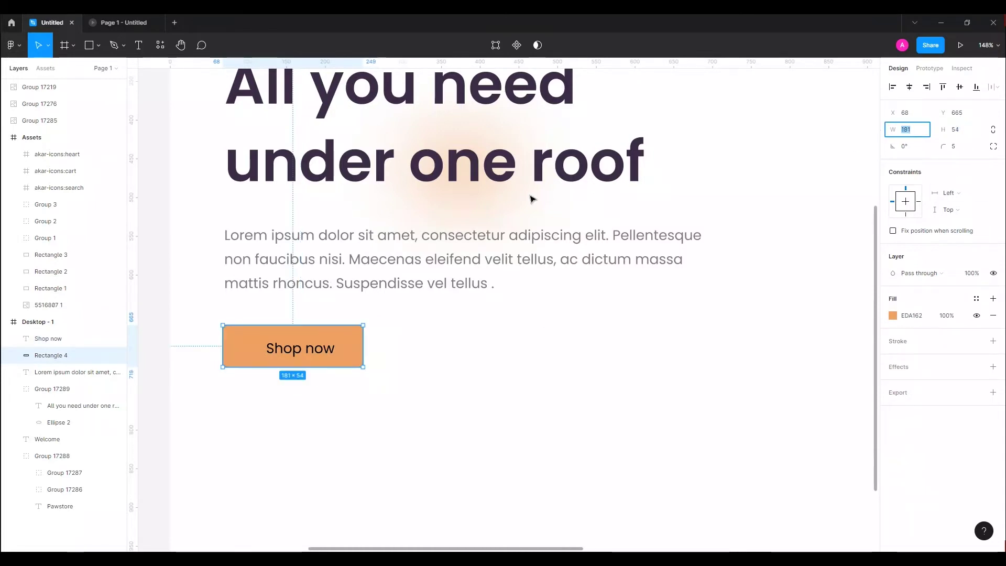
drag(300, 352, 312, 354)
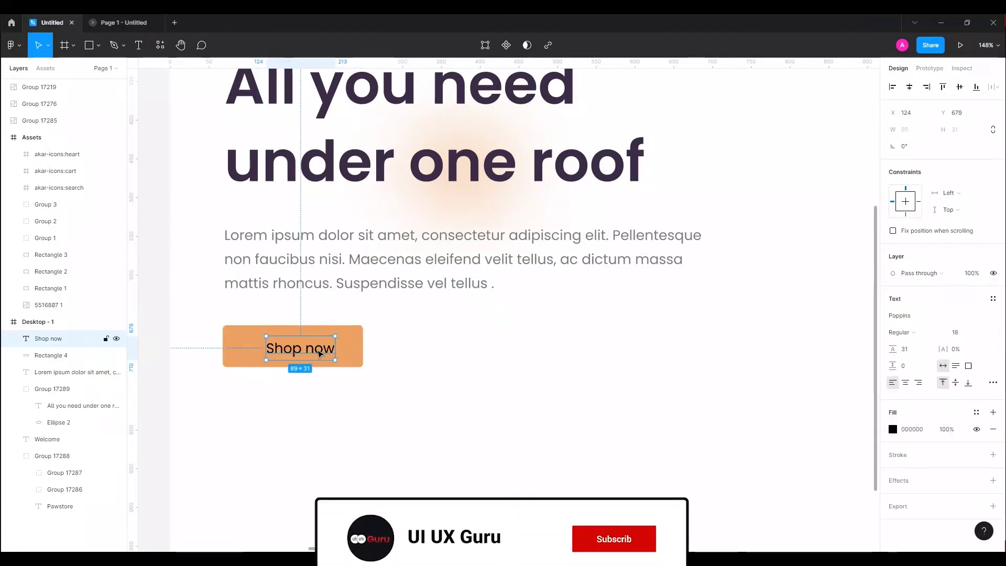
shift+click(78, 355)
key(ctrl+g)
Step: Duplicate the button to the right and give the copy a 1px 3B2C45 outline instead of fill
drag(331, 348, 484, 348)
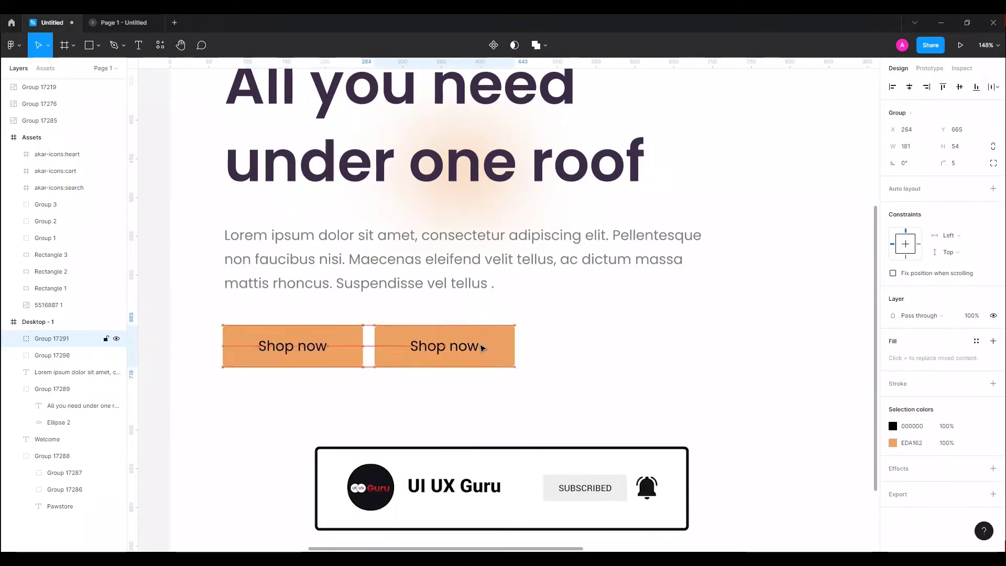
double_click(502, 341)
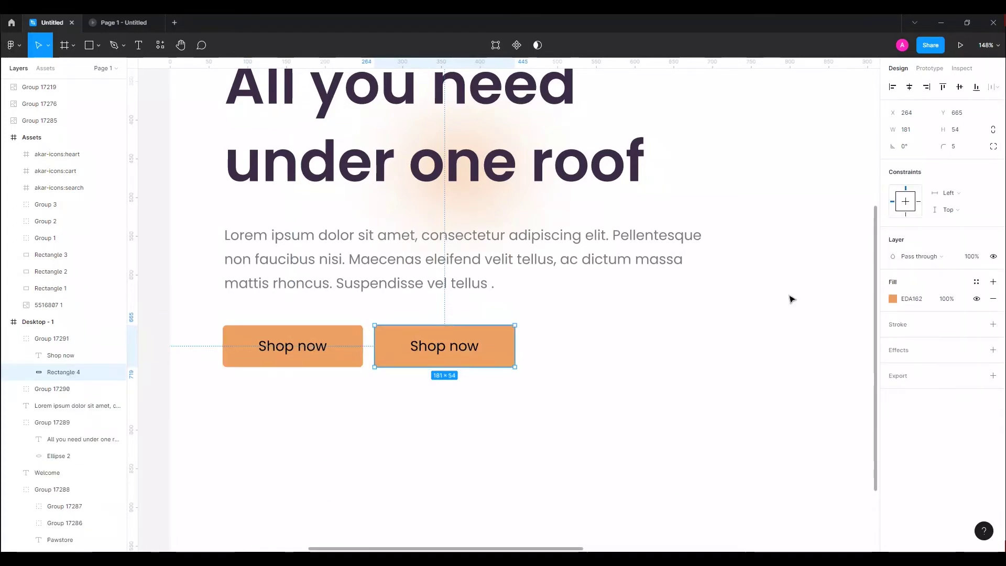
click(993, 298)
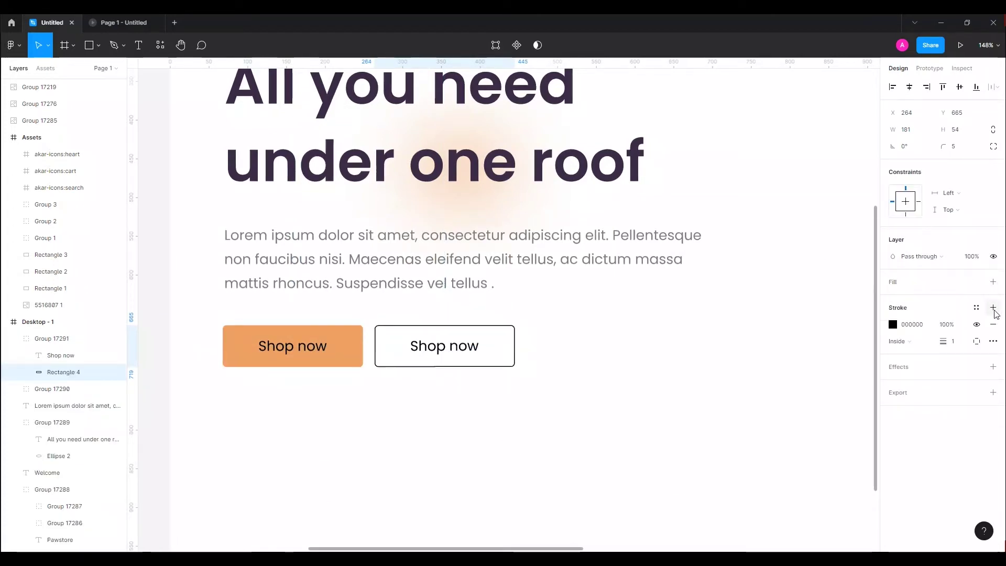
click(893, 324)
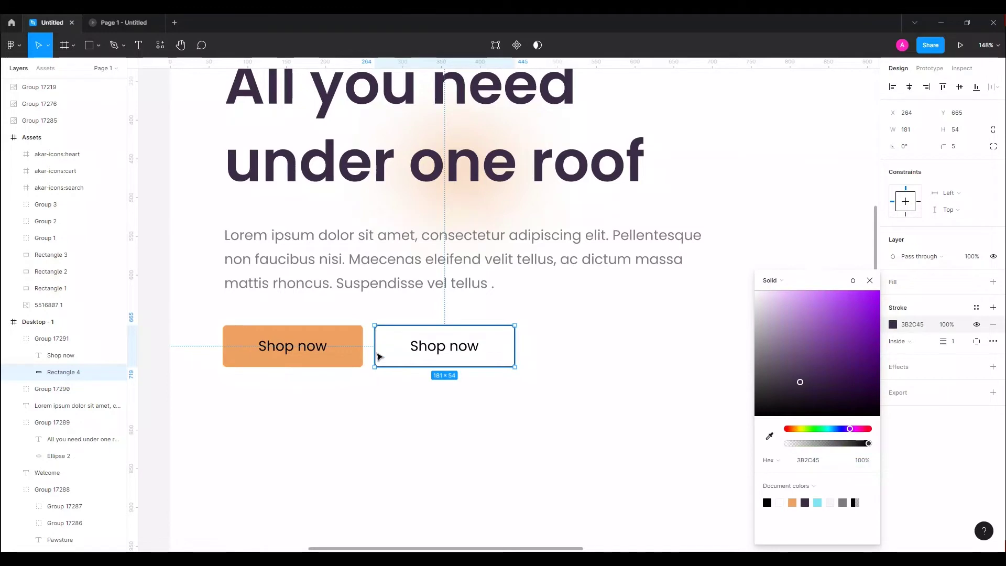
Step: Relabel the copied button 'Services' and centre the text in it
click(445, 345)
double_click(454, 341)
key(BackSpace)
text(Services)
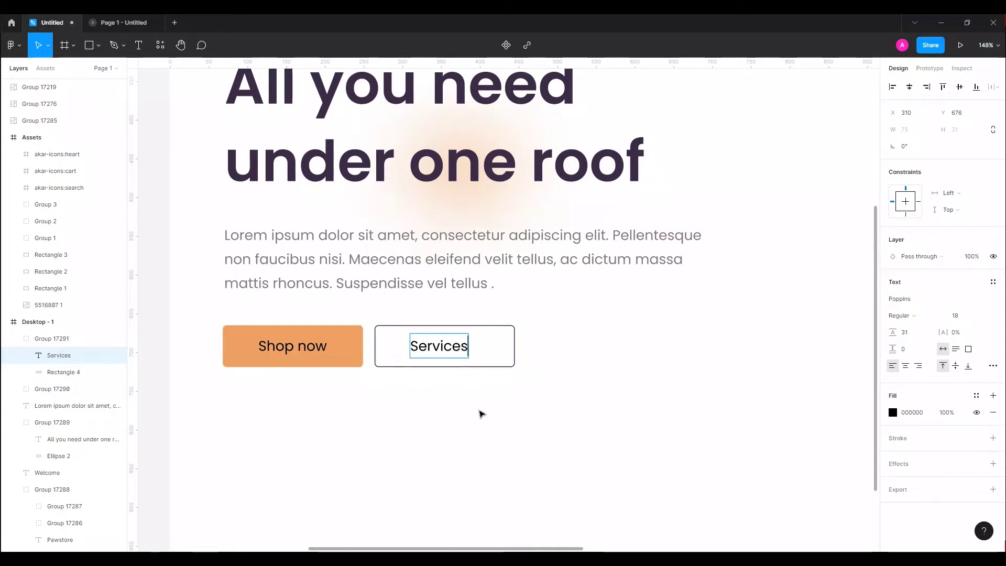
key(Escape)
key(Escape)
drag(440, 359, 449, 351)
click(460, 404)
scroll(461, 404, down, 5)
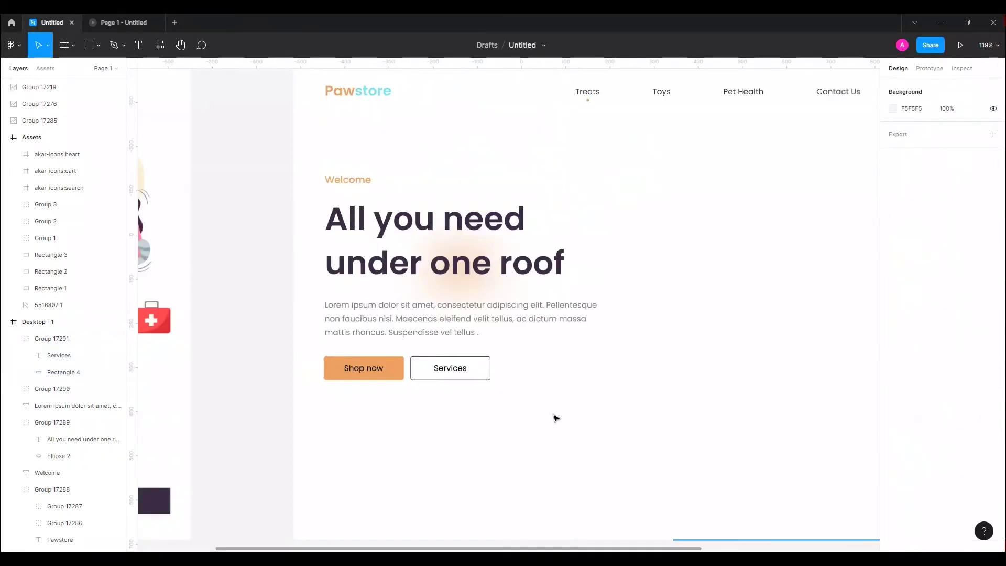
scroll(524, 405, down, 1)
scroll(395, 378, right, 2)
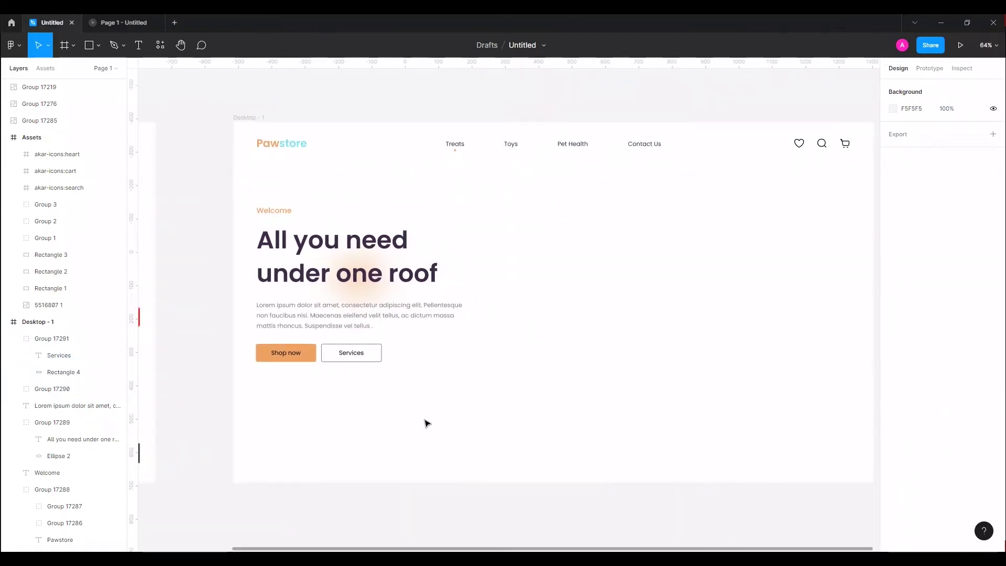
click(844, 149)
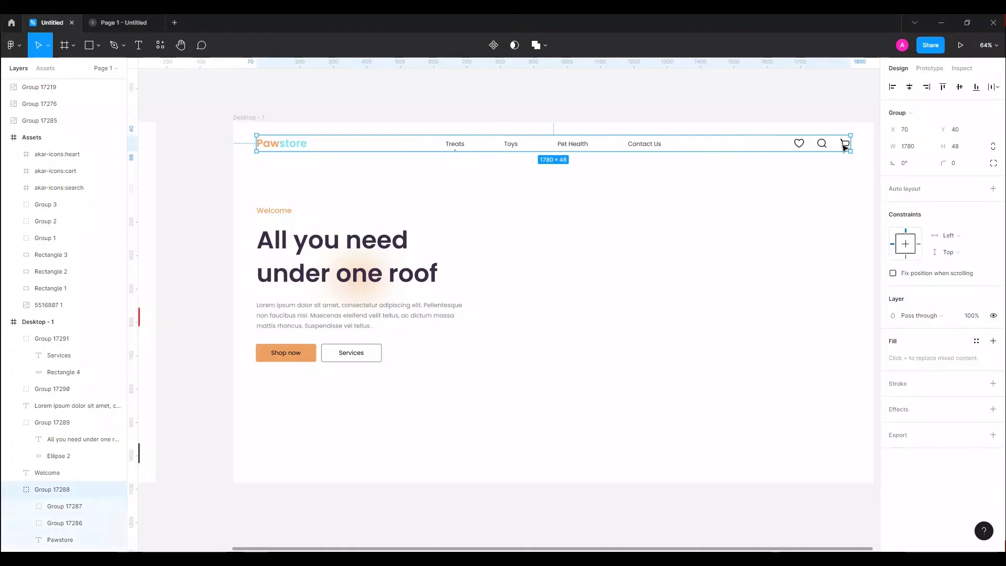
Step: Recolour the header cart icon orange
double_click(849, 147)
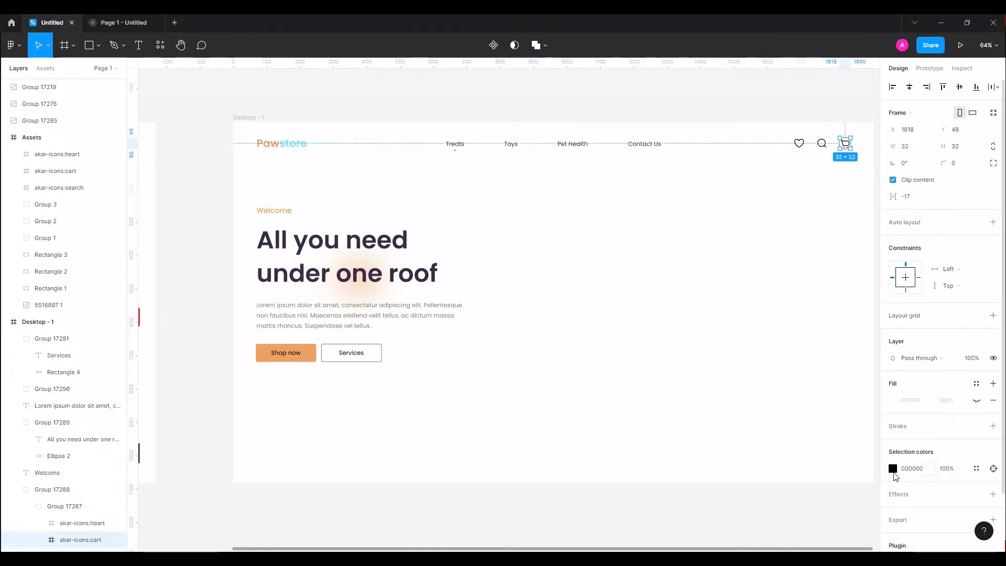
click(893, 470)
click(815, 503)
click(855, 198)
scroll(845, 153, up, 3)
scroll(845, 153, up, 3)
scroll(700, 200, up, 2)
scroll(701, 200, up, 2)
click(691, 201)
double_click(694, 198)
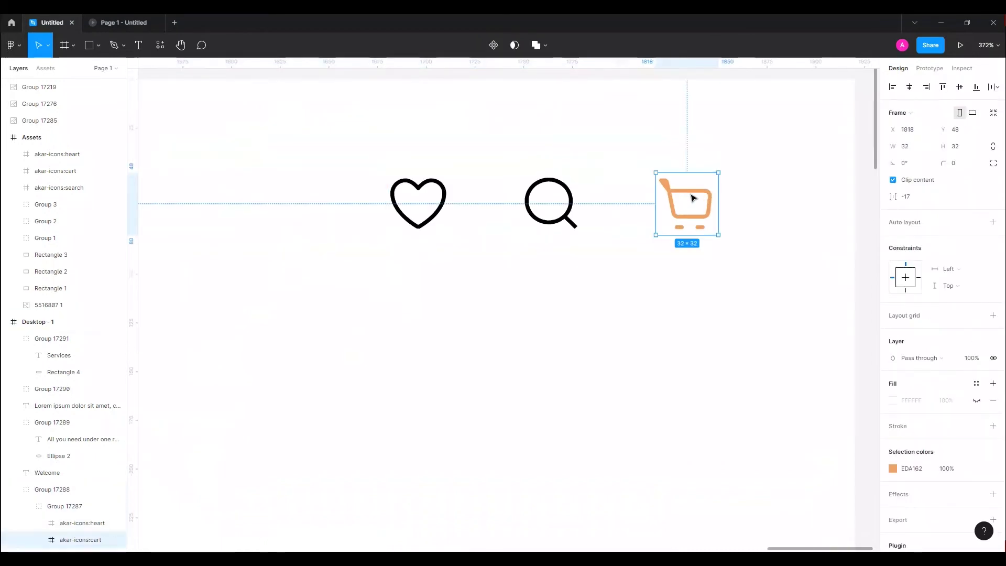
Step: Draw a small circle at the cart's top-right and fill it dark purple 3B2C45
click(89, 45)
click(97, 48)
click(78, 108)
mouse_move(709, 167)
mouse_down()
mouse_move(733, 190)
mouse_move(715, 179)
mouse_move(706, 191)
mouse_up()
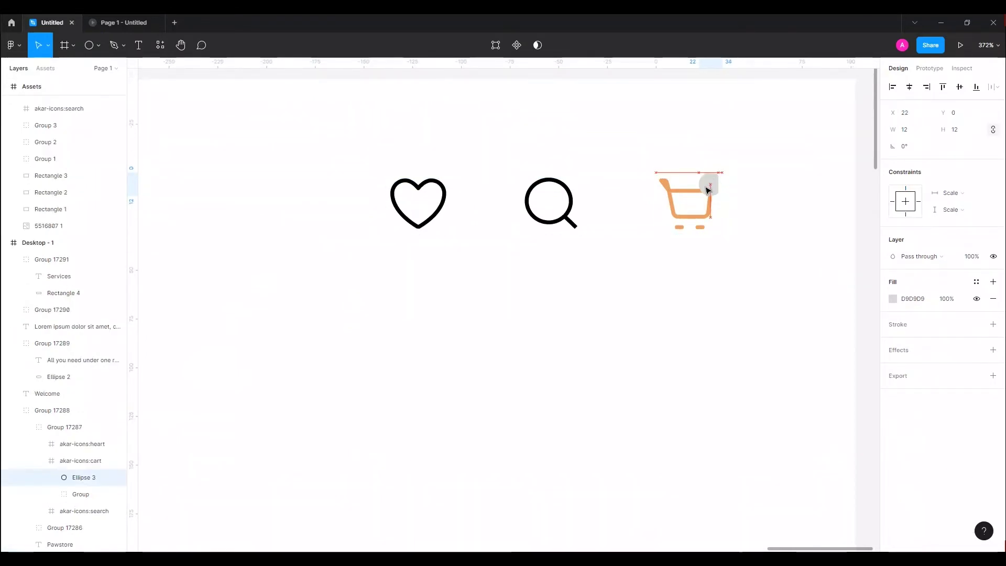
click(893, 299)
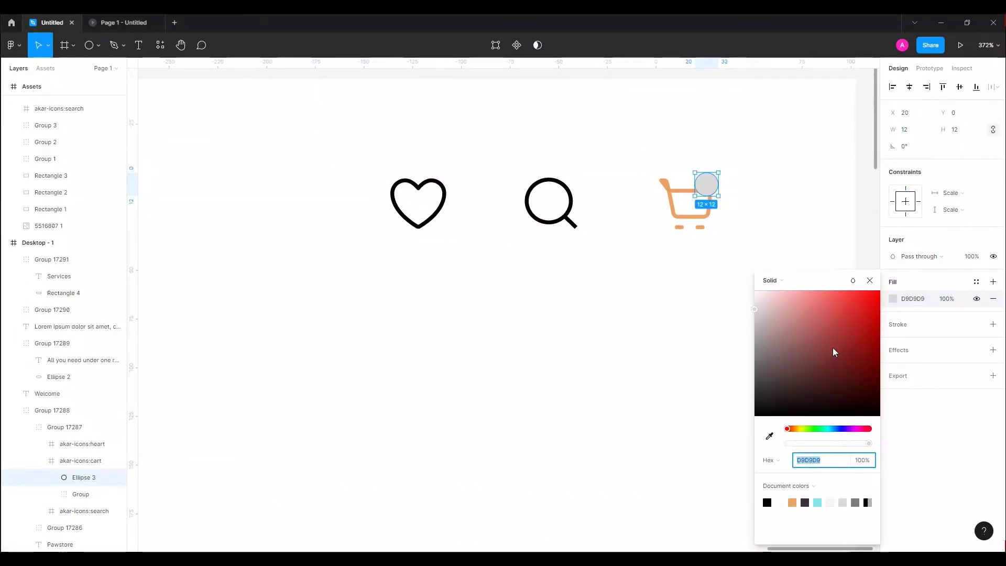
click(792, 503)
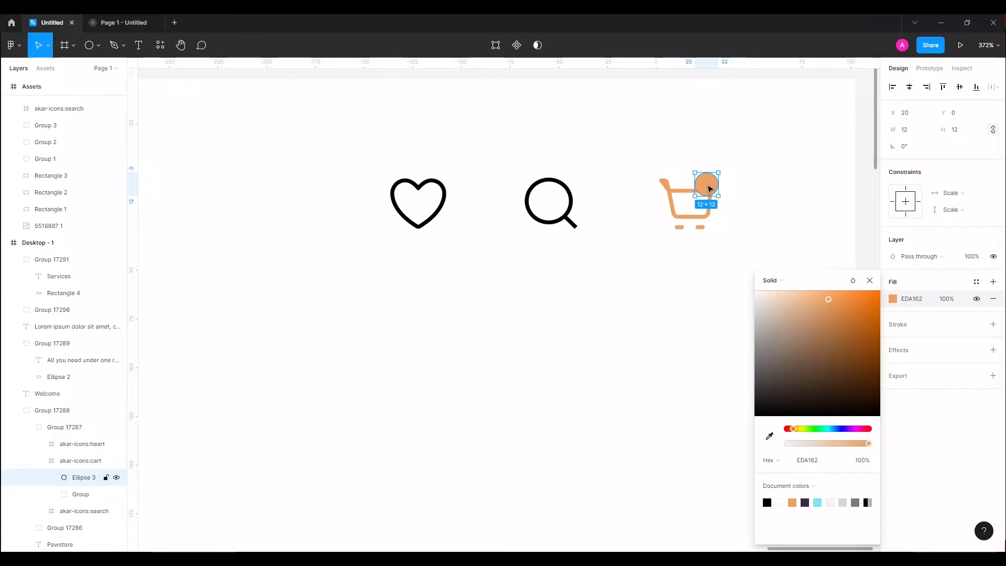
click(805, 503)
scroll(710, 189, up, 2)
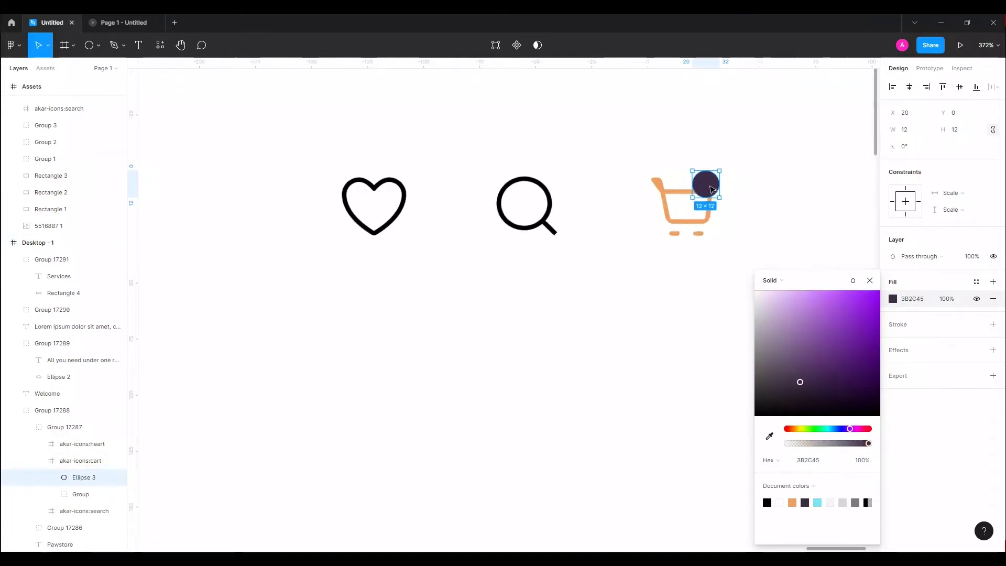
scroll(713, 190, up, 5)
Step: Add a '1' at font size 8, centred on the circle
key(t)
click(706, 182)
text(1)
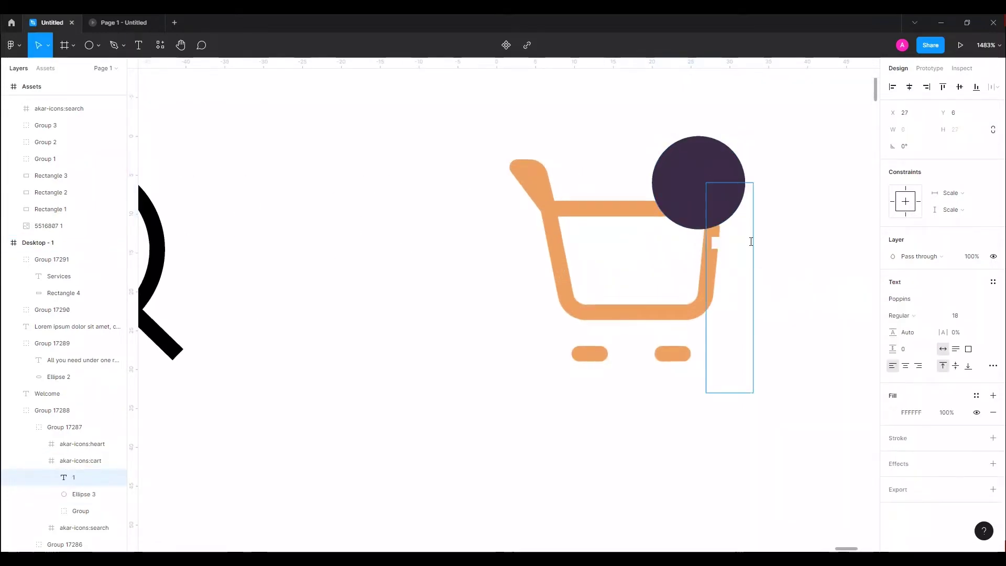
click(953, 315)
text(8)
key(Return)
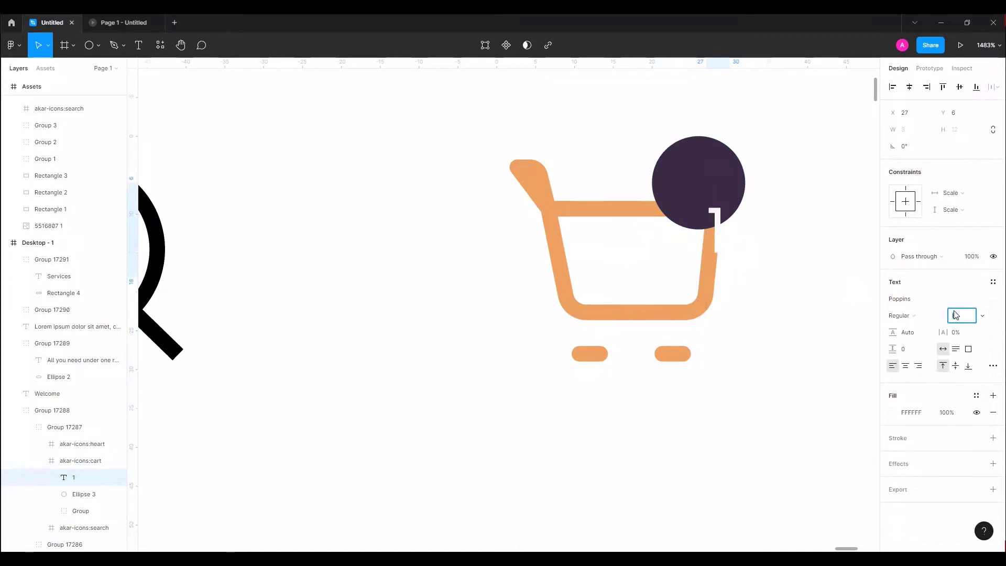
drag(718, 233, 702, 186)
Step: Group the 1 with its circle as a badge, then group the badge with the cart
shift+click(732, 177)
key(ctrl+g)
shift+click(623, 215)
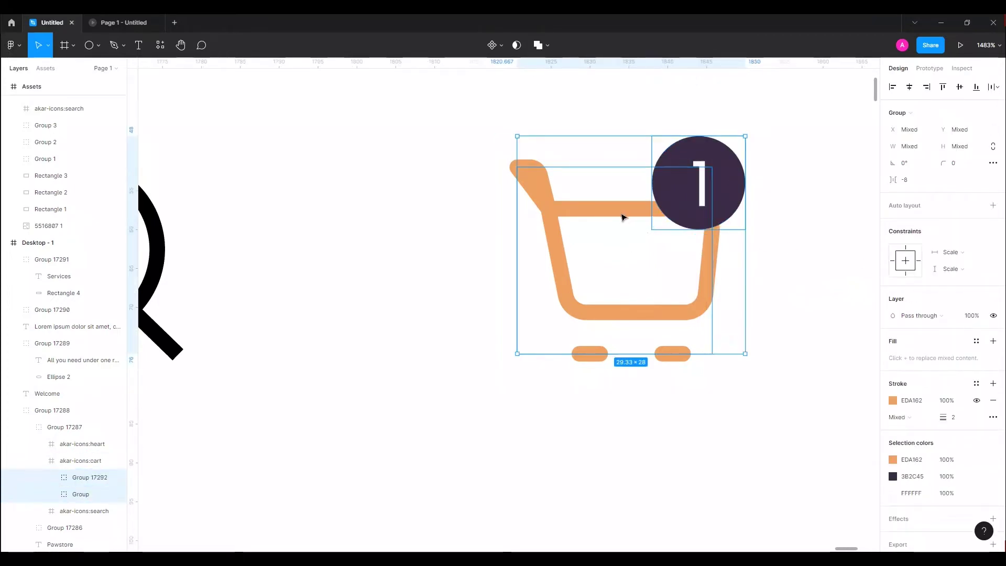
key(ctrl+g)
scroll(627, 215, down, 5)
scroll(643, 229, down, 5)
scroll(645, 231, down, 5)
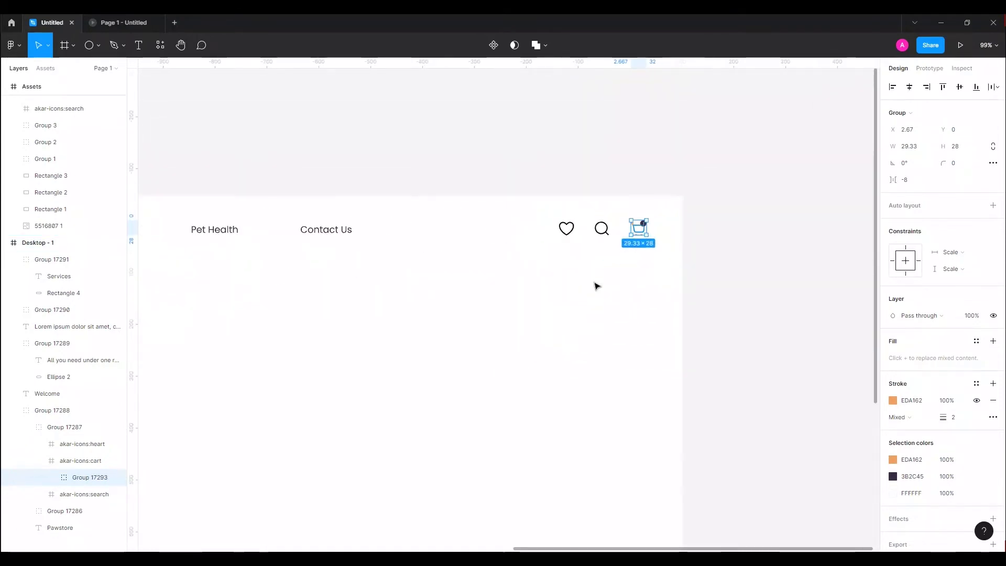
scroll(644, 241, up, 2)
scroll(645, 231, up, 3)
scroll(647, 226, up, 5)
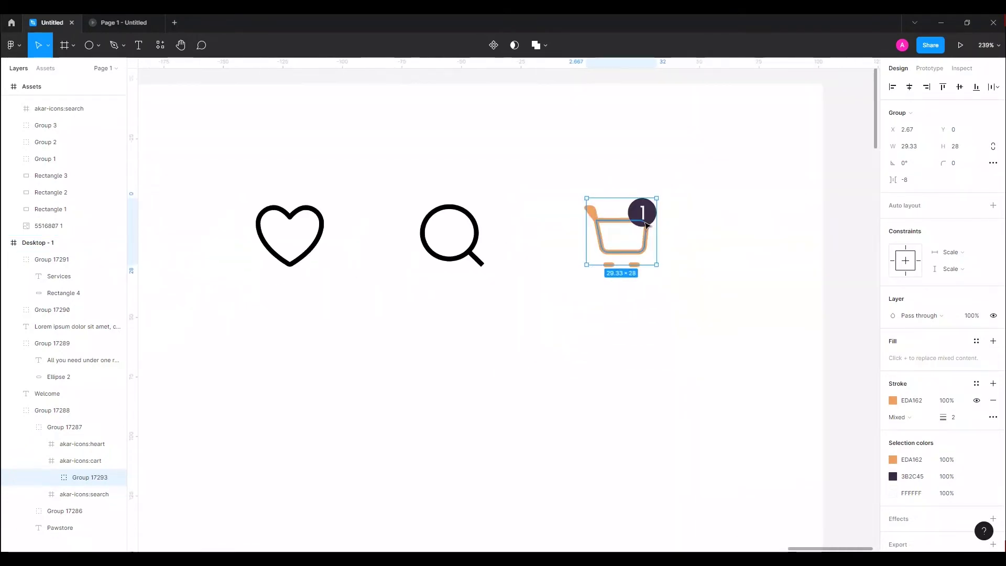
Step: Shrink the badge to 16 by 16 and set the 1 to font size 12
double_click(647, 220)
drag(629, 227, 617, 234)
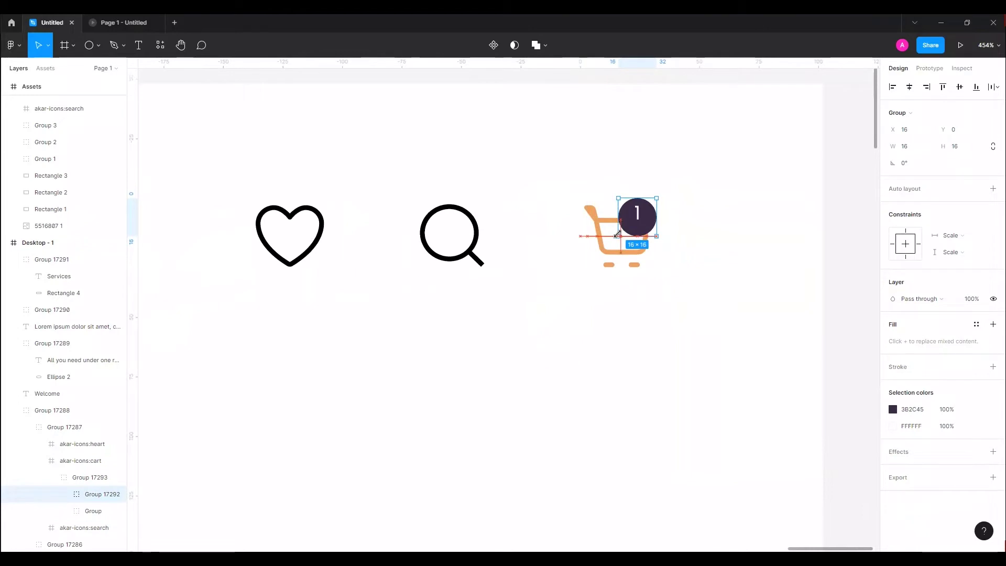
double_click(638, 215)
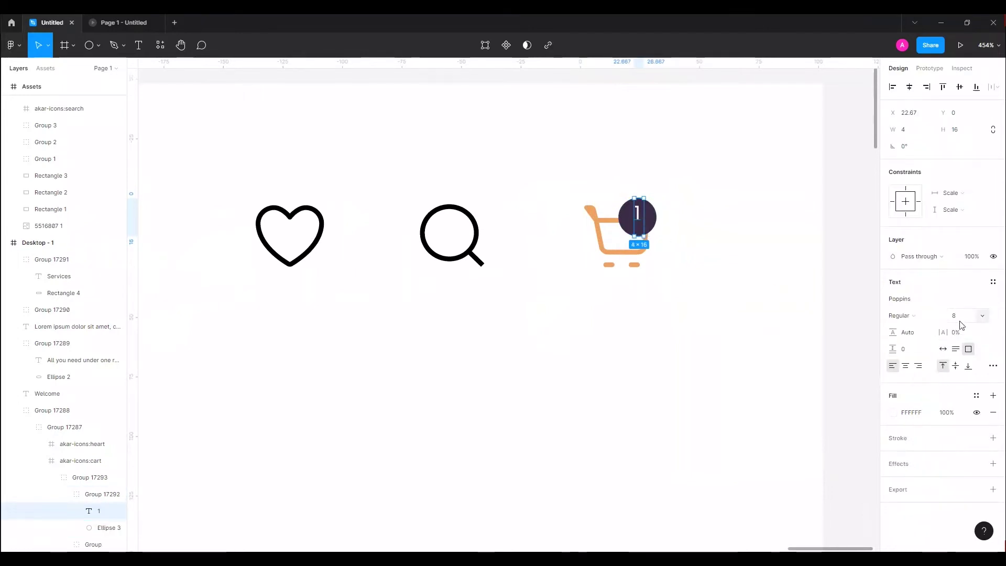
key(Escape)
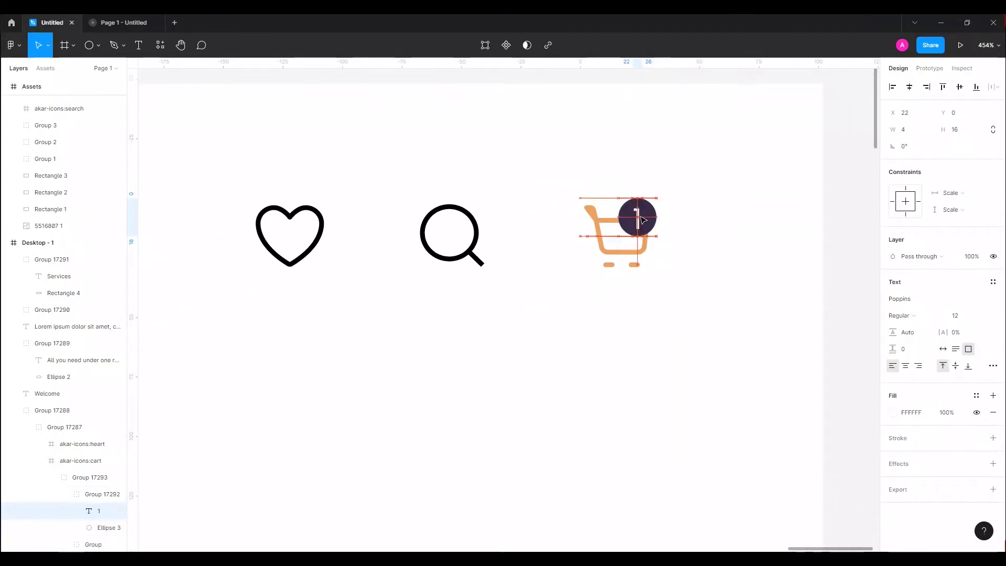
click(732, 257)
scroll(697, 262, down, 2)
Step: Group the Shop now and Services buttons and nudge the group down slightly
scroll(658, 274, down, 8)
scroll(596, 330, down, 3)
scroll(582, 304, down, 2)
scroll(508, 292, down, 2)
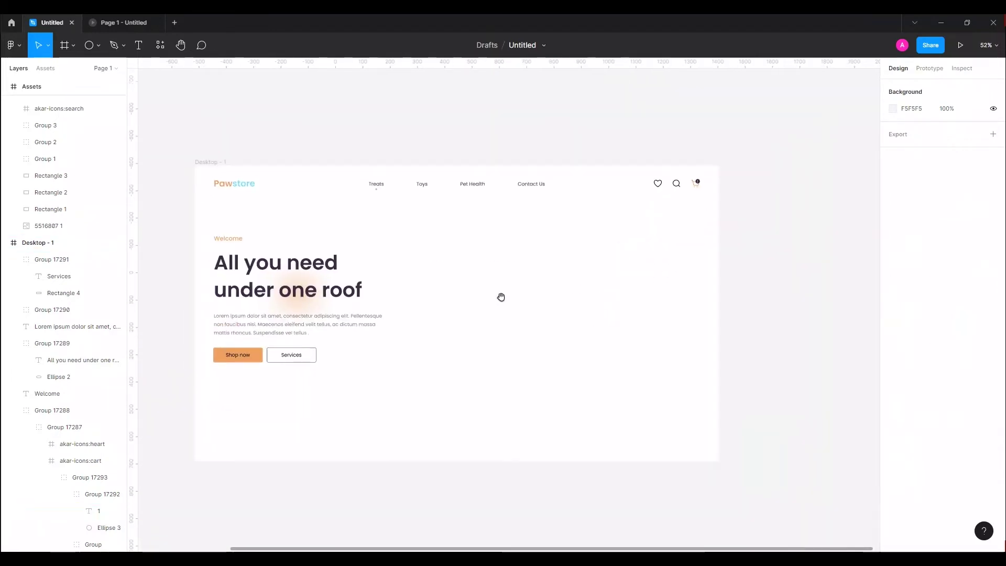
click(294, 323)
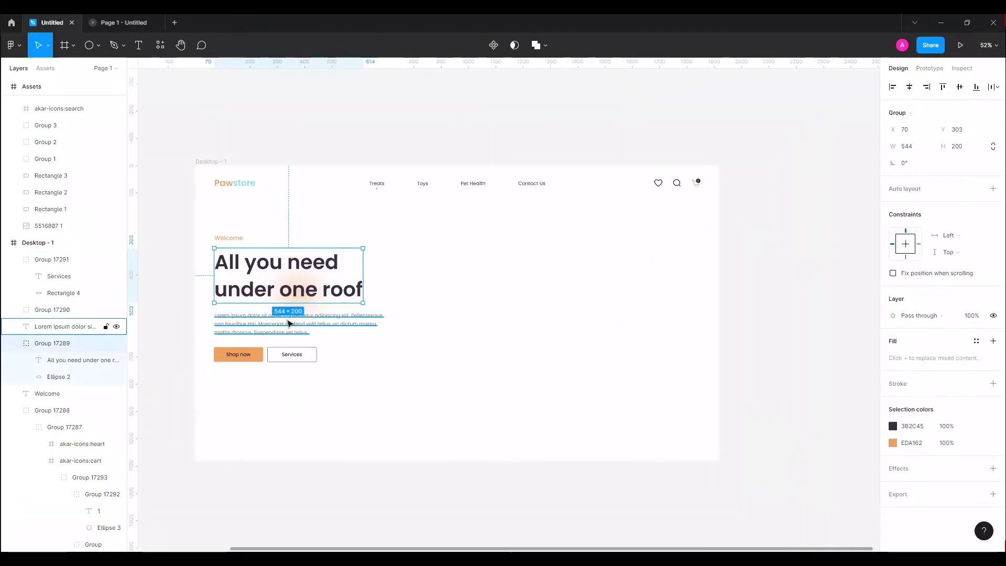
click(292, 354)
shift+click(239, 354)
key(ctrl+g)
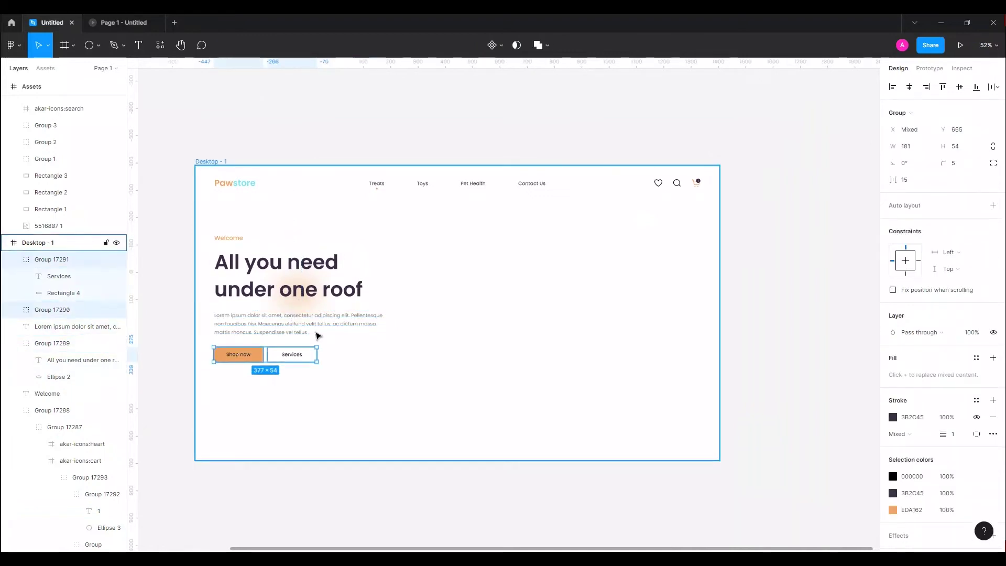
key(shift+Down)
key(shift+Down)
Step: Nudge the Welcome text, heading, paragraph and buttons into place, then start an 85K+ text below
click(312, 333)
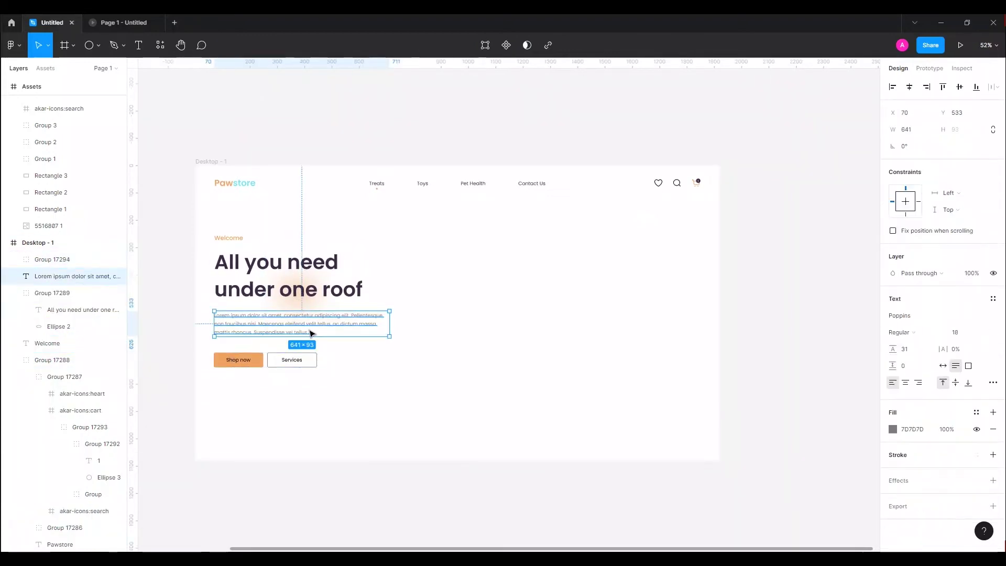
shift+click(280, 278)
shift+click(231, 239)
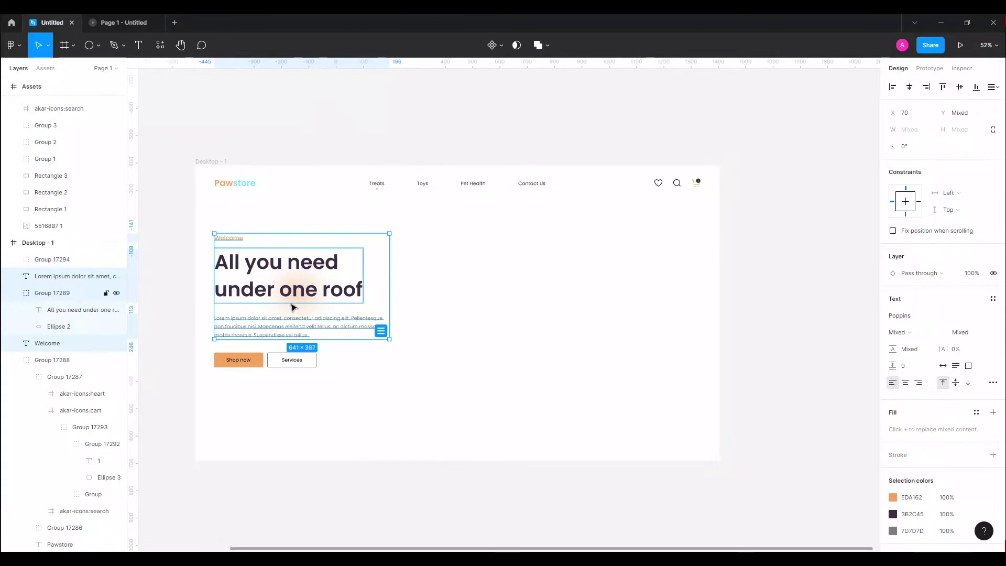
shift+click(257, 360)
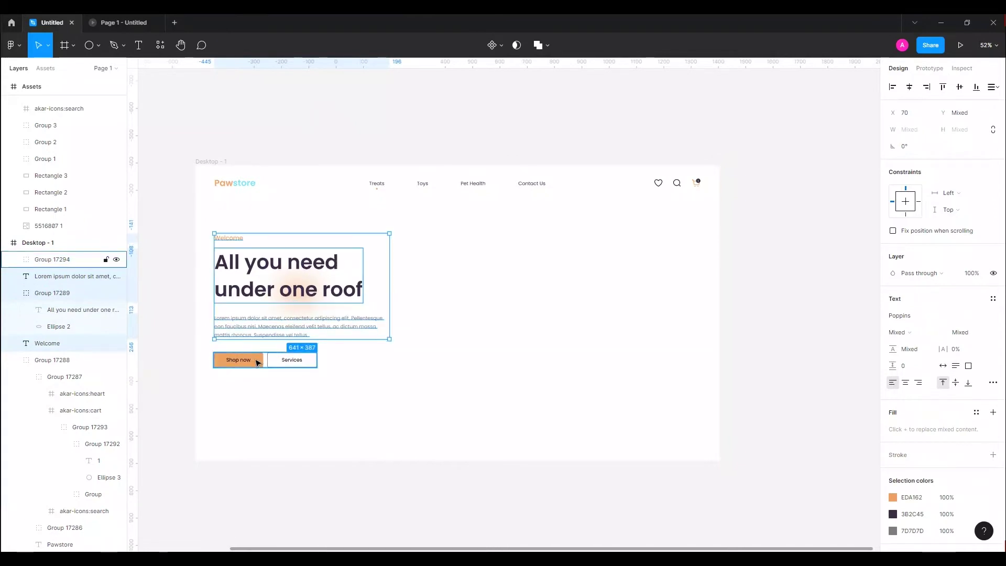
key(shift+Down)
key(shift+Up)
key(shift+Up)
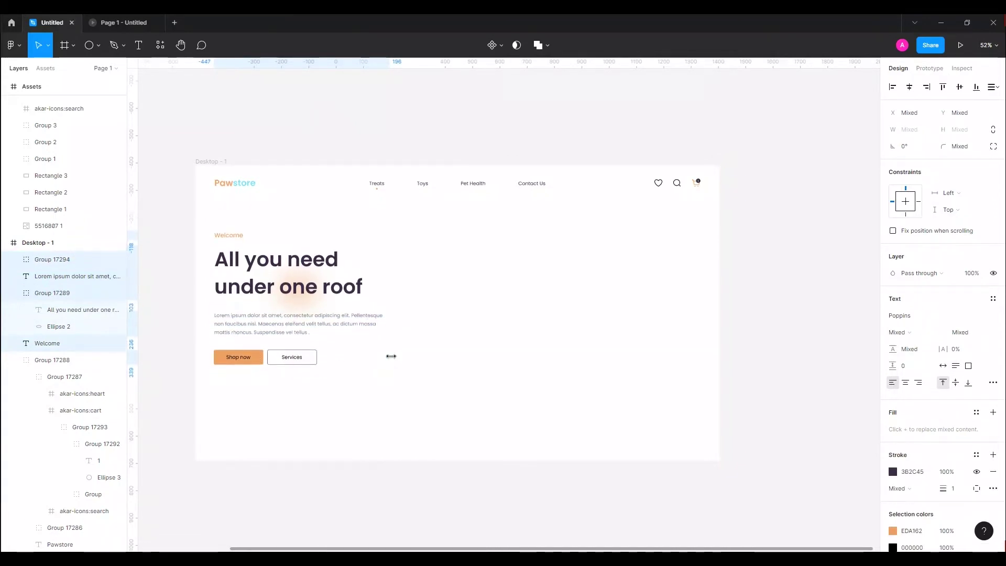
click(411, 409)
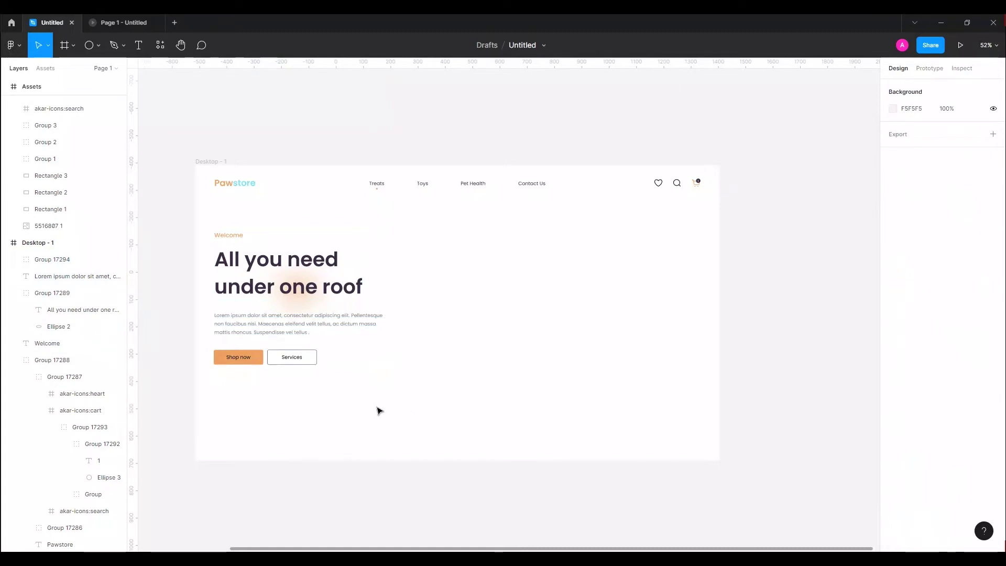
key(t)
click(369, 424)
text(85K+)
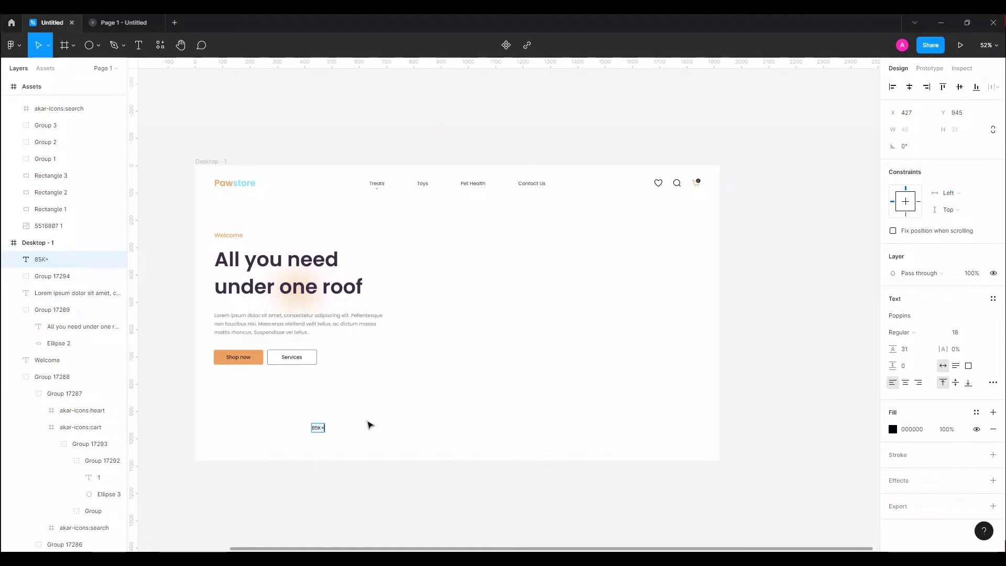
Step: Set 85K+ to font size 48 and align it with the hero's left edge
key(Escape)
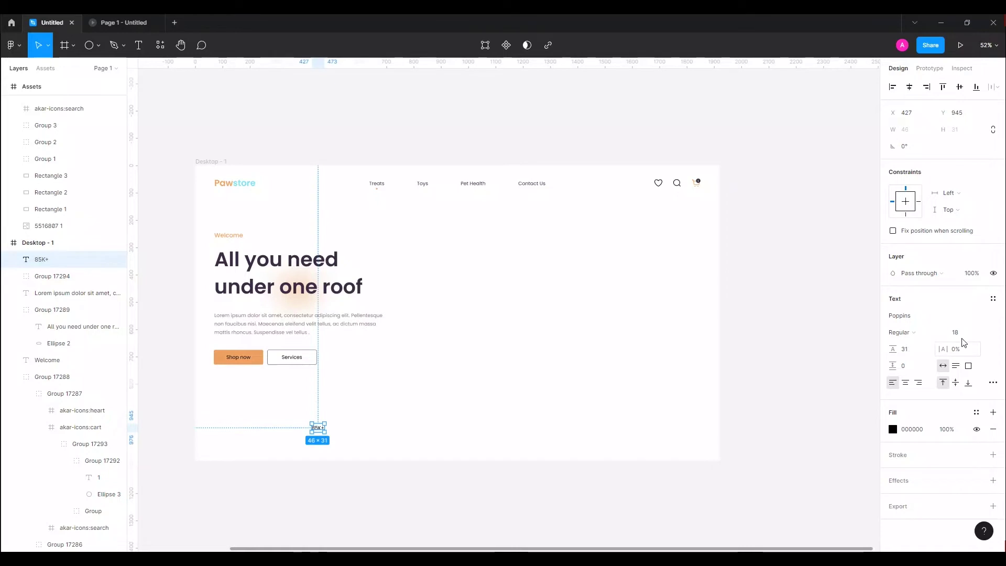
click(962, 332)
text(28)
key(Return)
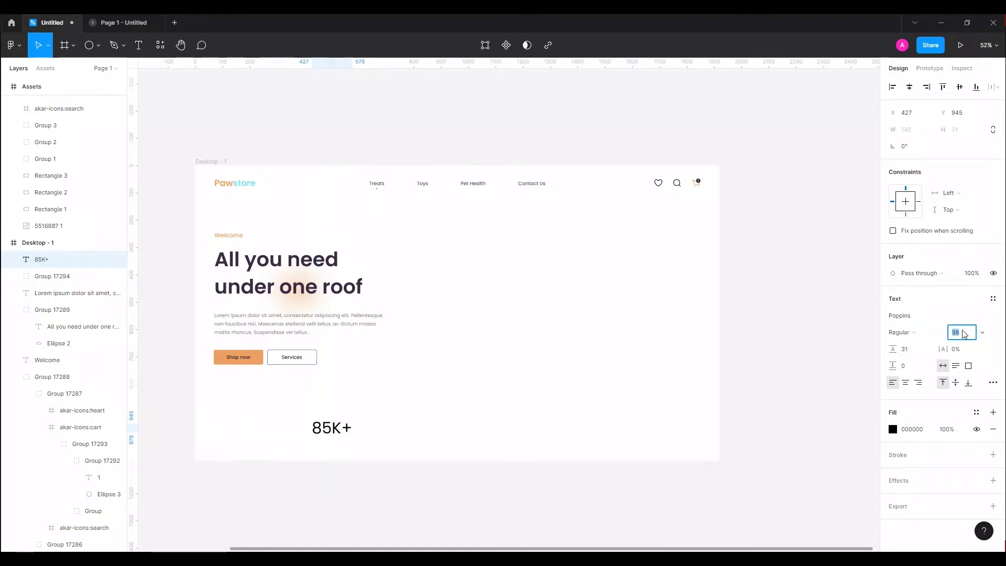
key(shift+Down)
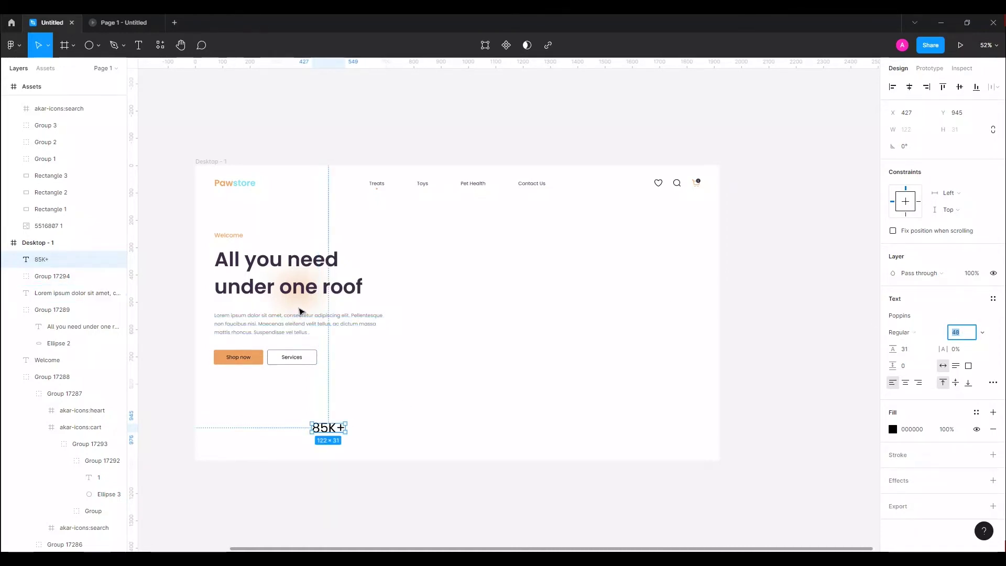
drag(441, 221, 206, 364)
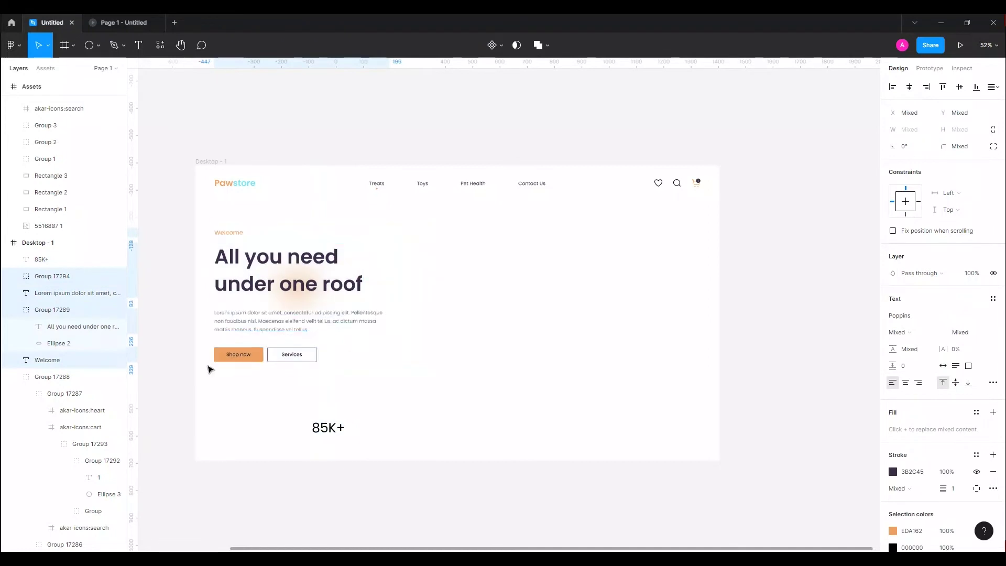
drag(330, 428, 232, 415)
scroll(233, 414, up, 3)
scroll(235, 417, up, 2)
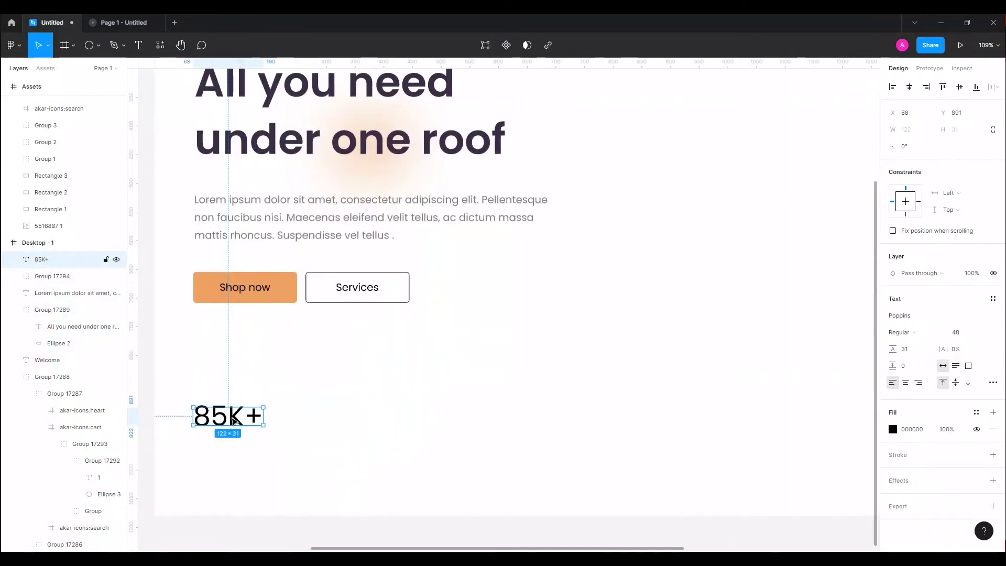
drag(233, 419, 803, 457)
Step: Colour the K+ characters of 85K+ orange
double_click(234, 416)
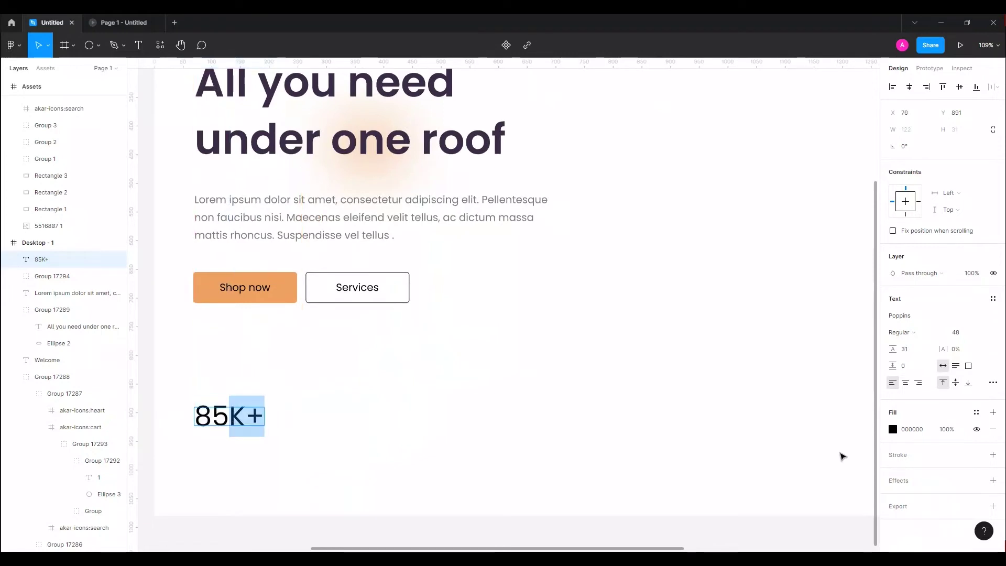
click(892, 429)
click(795, 498)
key(Escape)
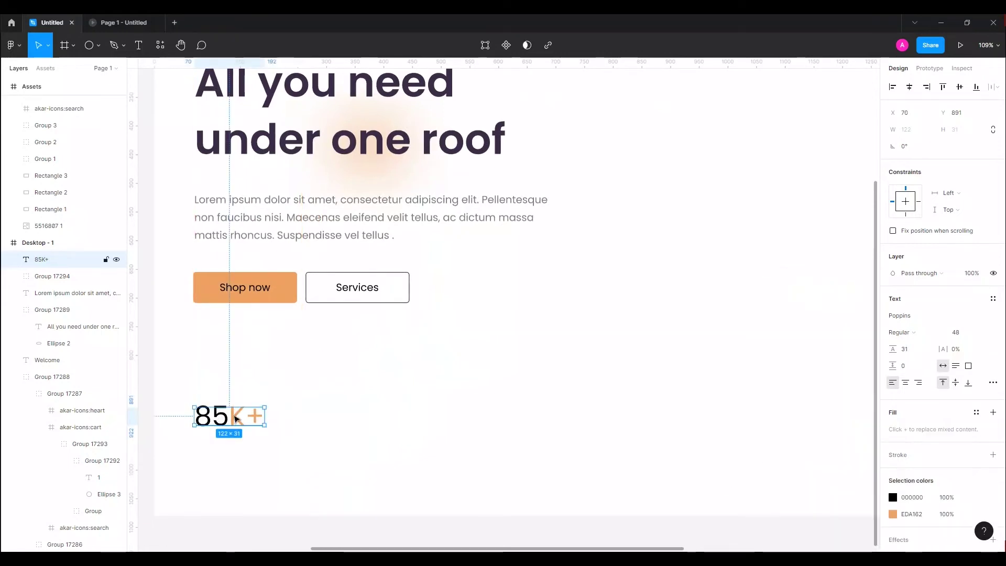
Step: Duplicate 85K+ below it as a 'Happy Clients' label at font size 18
drag(238, 416, 236, 462)
double_click(236, 462)
key(BackSpace)
text(Happy Clients)
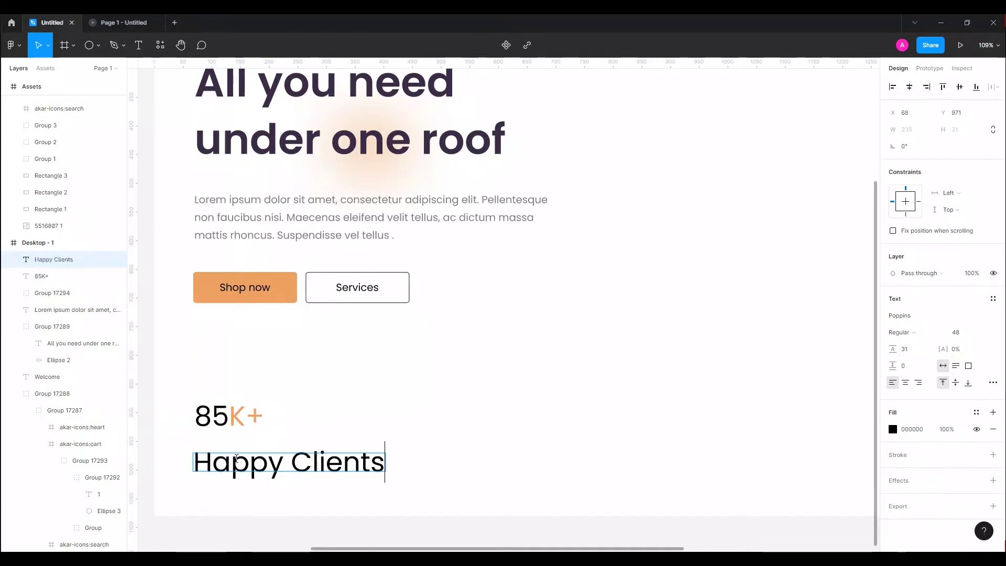
key(Escape)
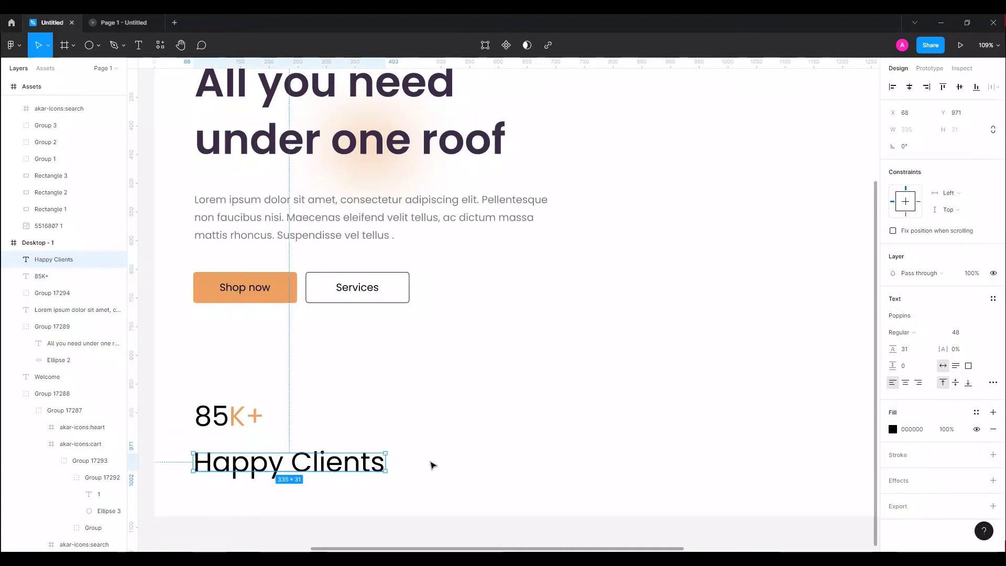
text(18)
key(Return)
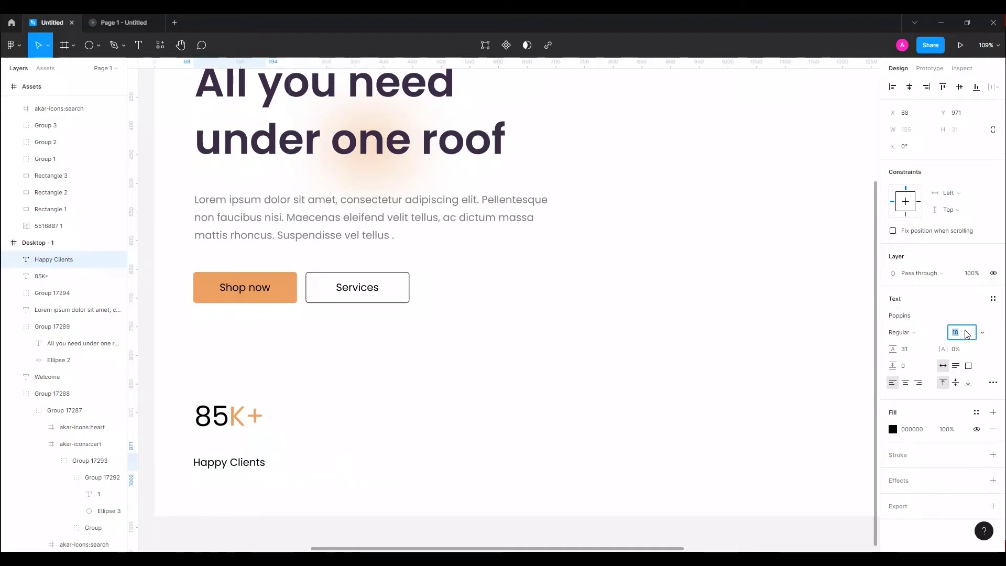
Step: Move the Happy Clients caption up under 85K+ and group the two
drag(257, 463, 255, 450)
drag(359, 360, 236, 419)
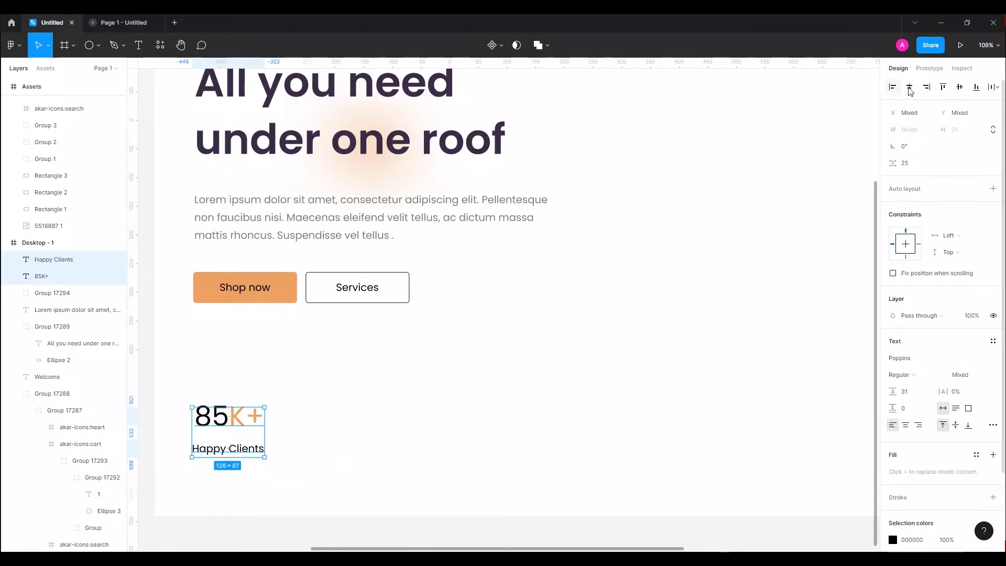
key(ctrl+g)
double_click(253, 453)
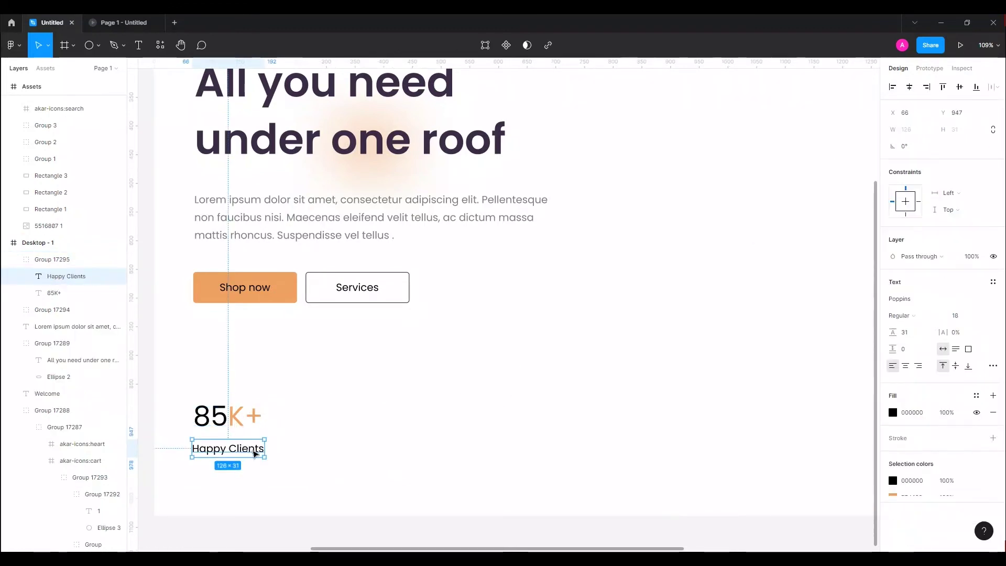
click(63, 293)
Step: Keep 85K+ at regular weight and align the Happy Clients label beneath it
click(831, 409)
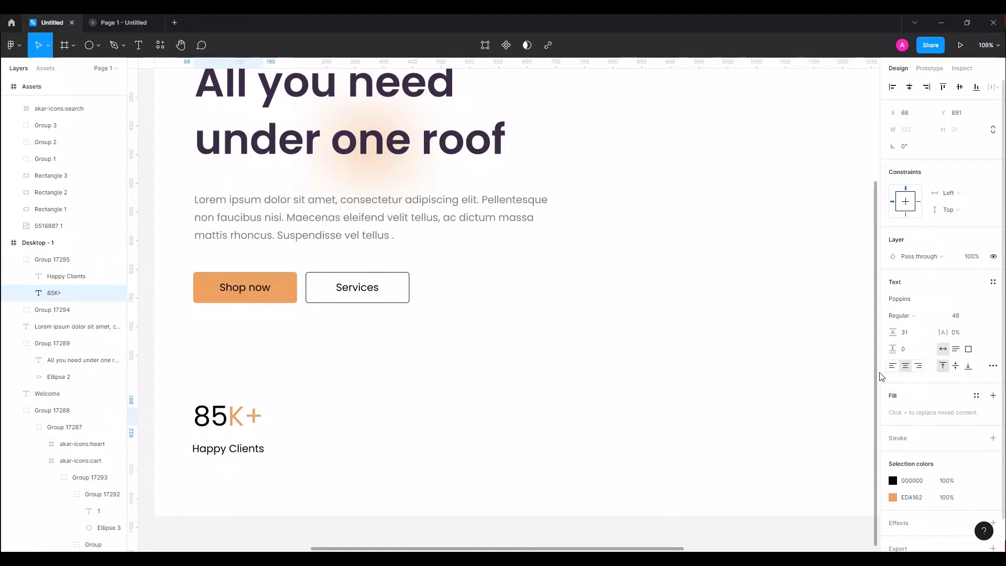
click(204, 418)
double_click(204, 418)
click(920, 317)
key(Escape)
click(228, 448)
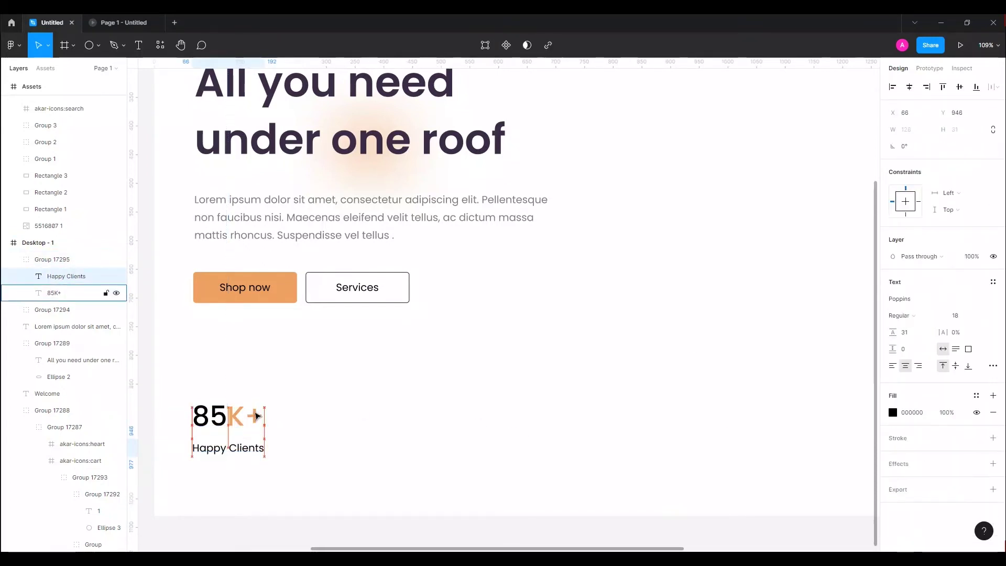
click(256, 415)
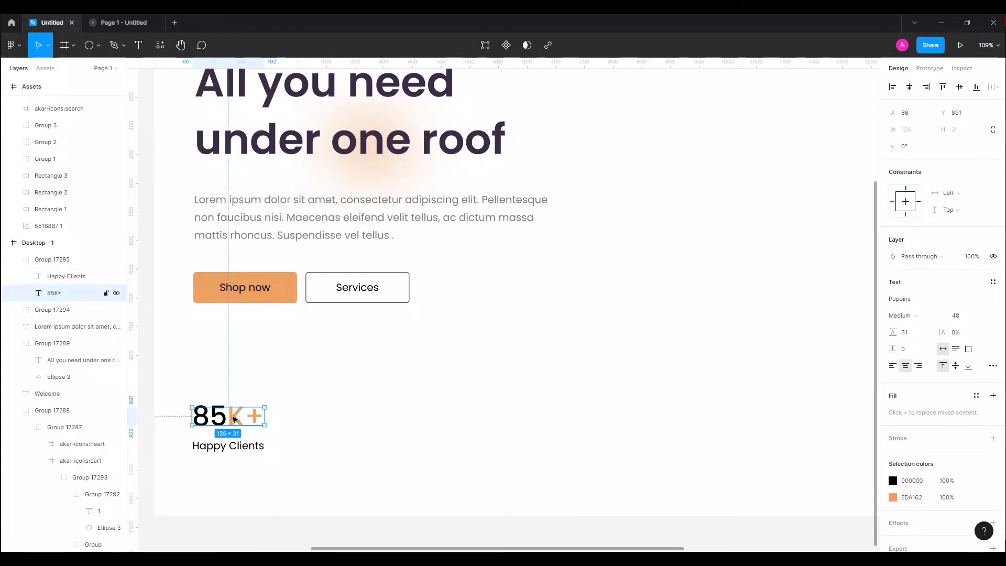
drag(239, 459, 238, 458)
Step: Set Happy Clients to font size 21 and duplicate the stat group to the right
text(21)
key(Return)
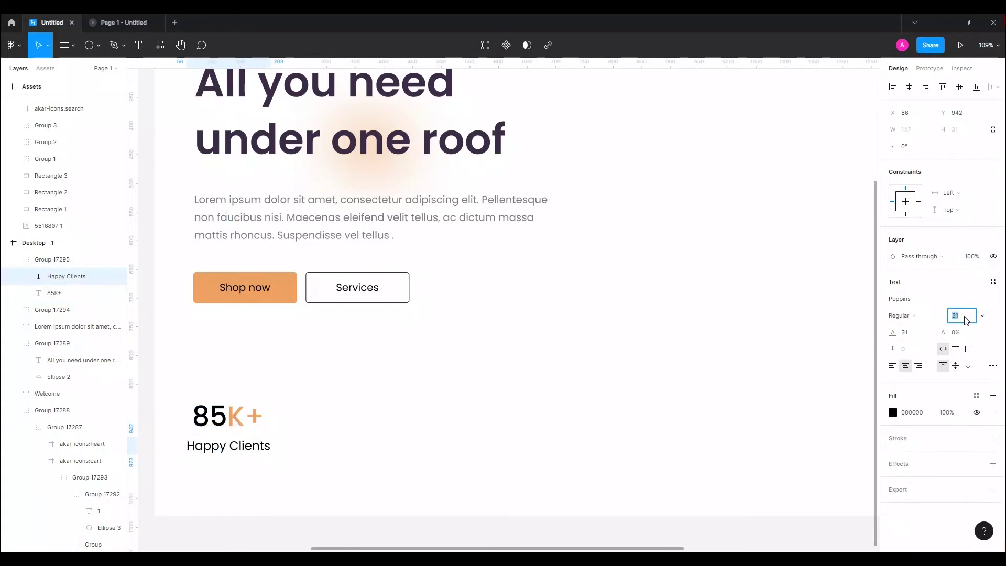
click(314, 433)
click(232, 424)
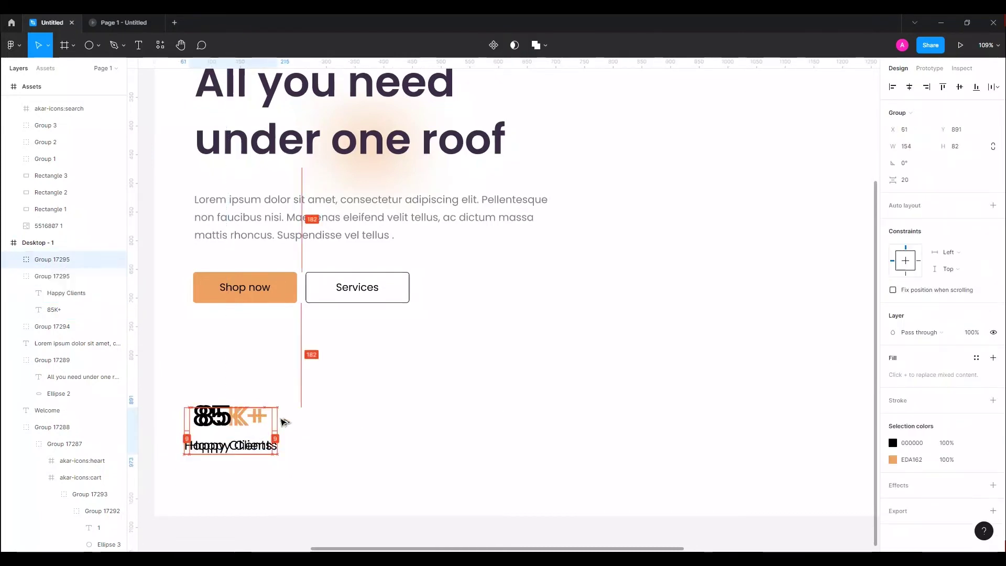
drag(239, 422, 367, 425)
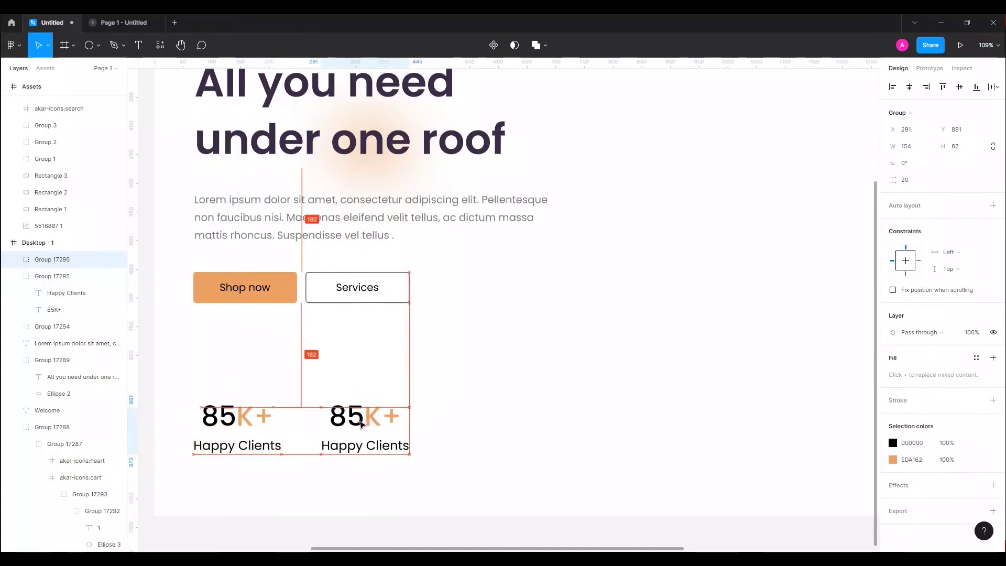
Step: Change the copied figure to 99% with a black percent sign
double_click(365, 423)
double_click(366, 424)
drag(365, 423, 313, 417)
key(Left)
key(BackSpace)
key(BackSpace)
text(99)
key(BackSpace)
key(BackSpace)
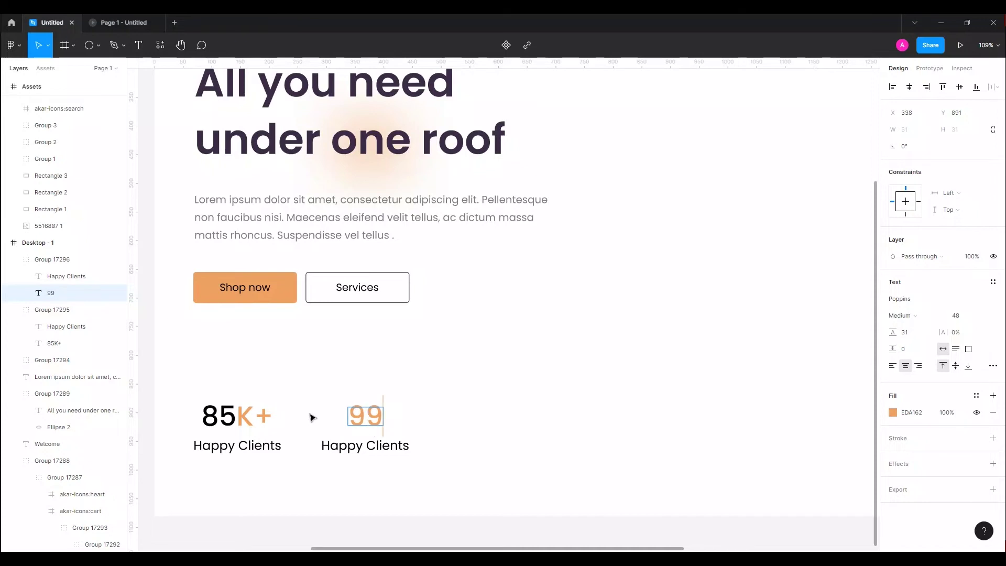
key(ctrl+a)
drag(385, 411, 376, 413)
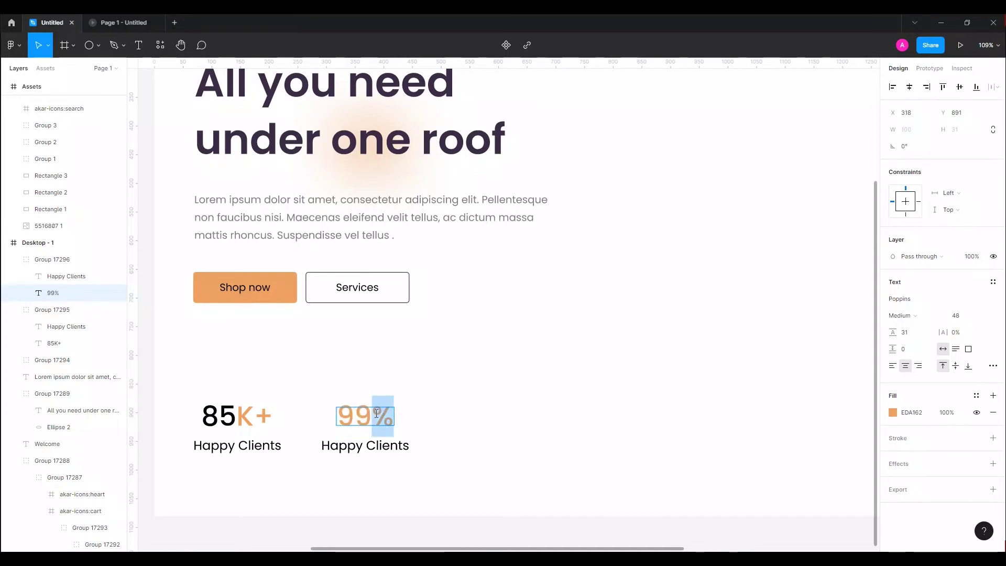
click(892, 412)
click(797, 382)
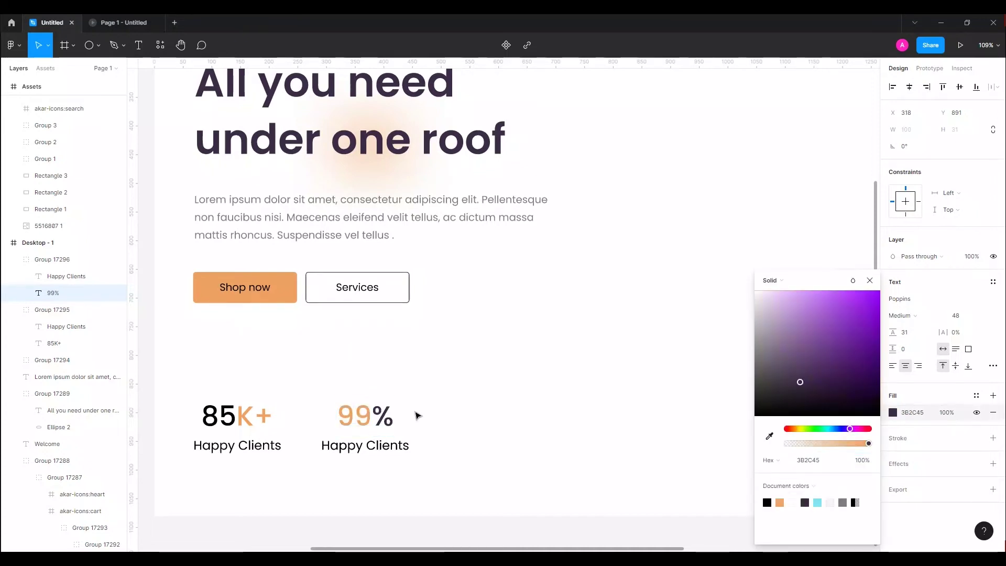
Step: Relabel the copy 'Protection' and duplicate the 99% Protection stat to the right
click(388, 445)
key(BackSpace)
text(Protection)
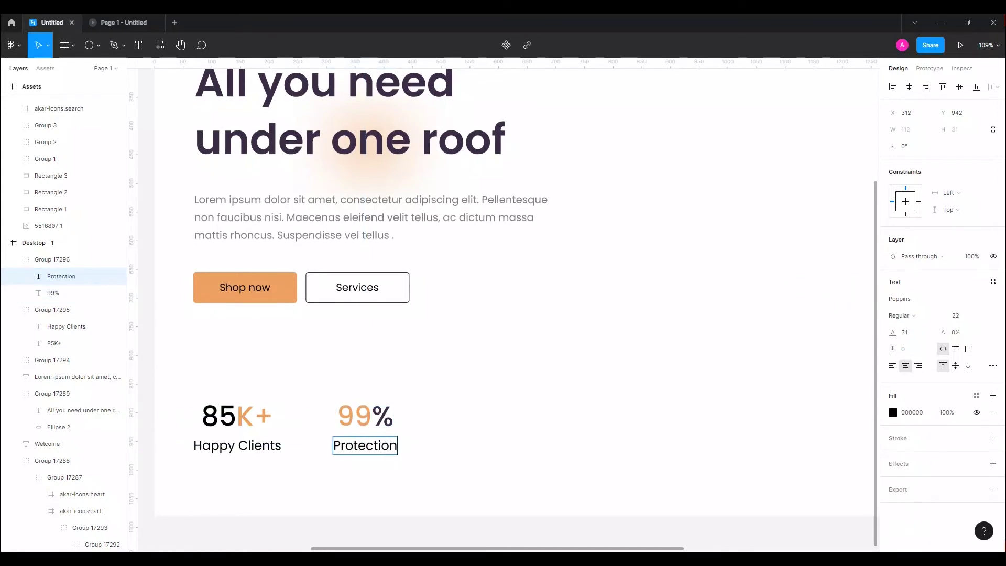
click(455, 434)
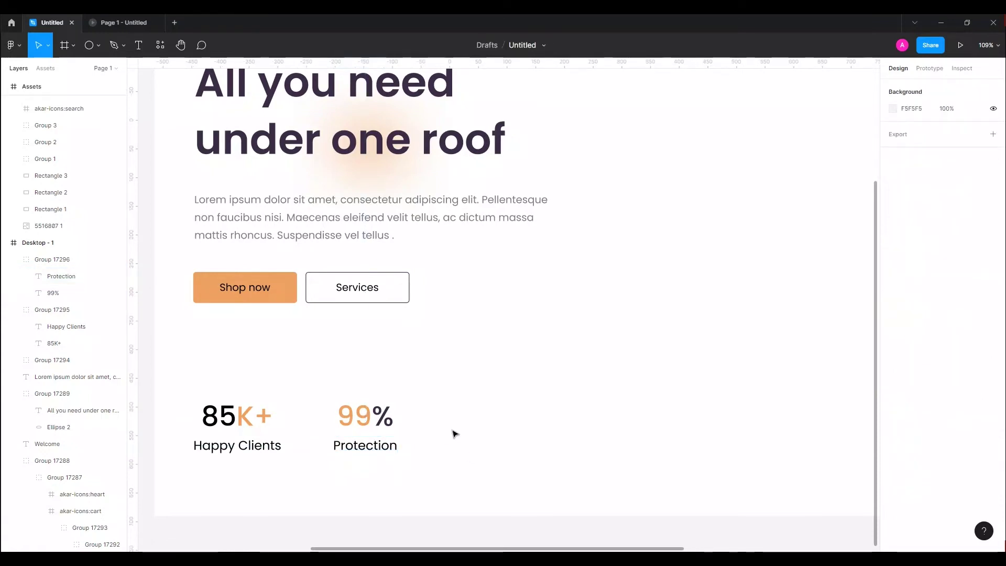
drag(364, 426, 473, 422)
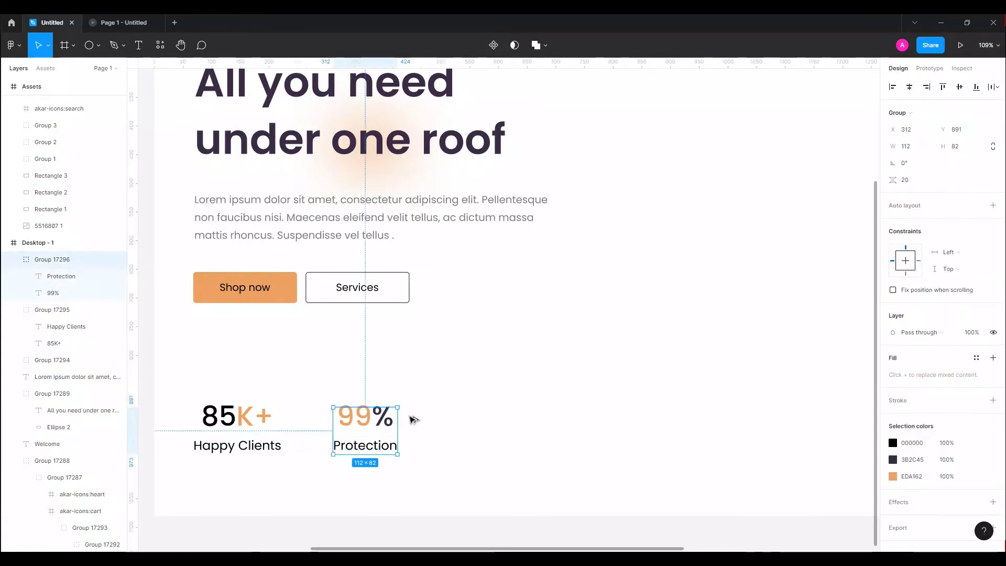
Step: Change the right copy's figure from 99 to 101
double_click(365, 416)
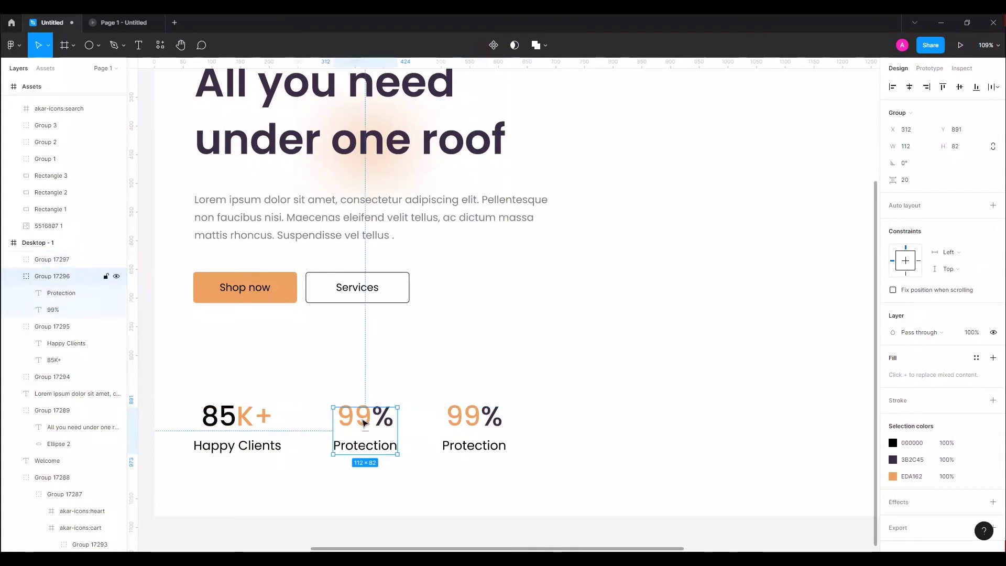
click(482, 421)
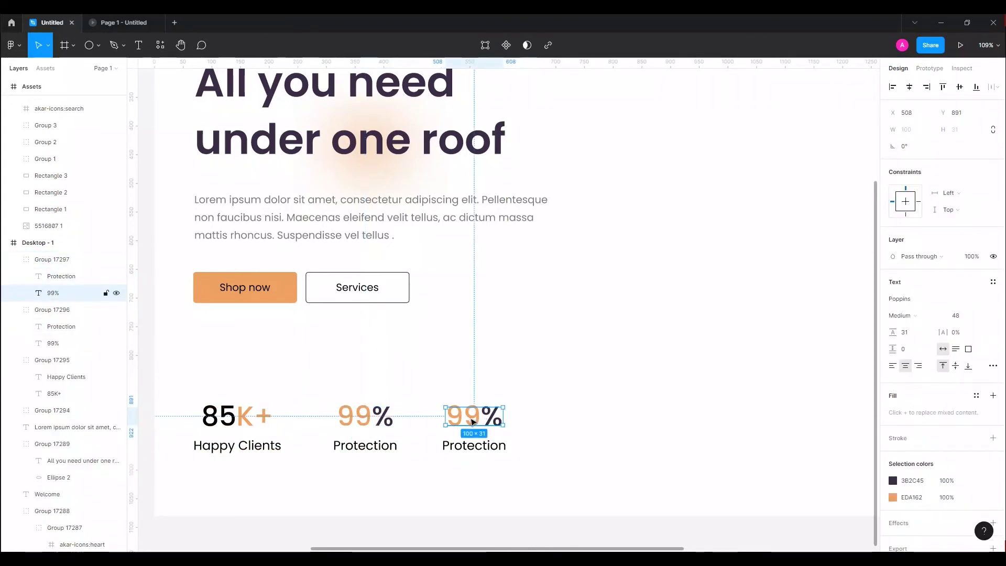
double_click(473, 421)
drag(481, 419, 424, 419)
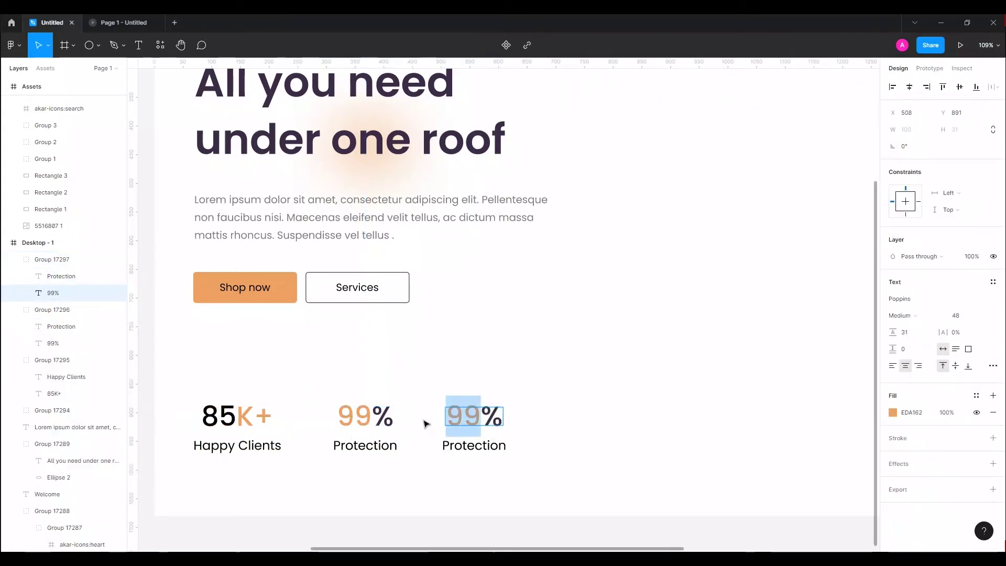
key(BackSpace)
text(101)
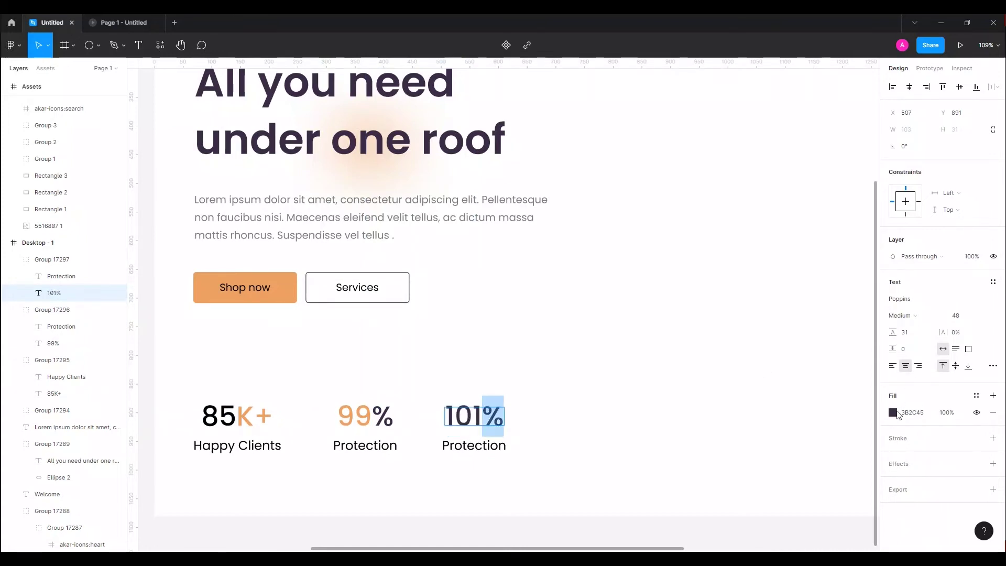
Step: Make the % signs in 101% and 99% orange, with dark digits
click(894, 413)
click(780, 503)
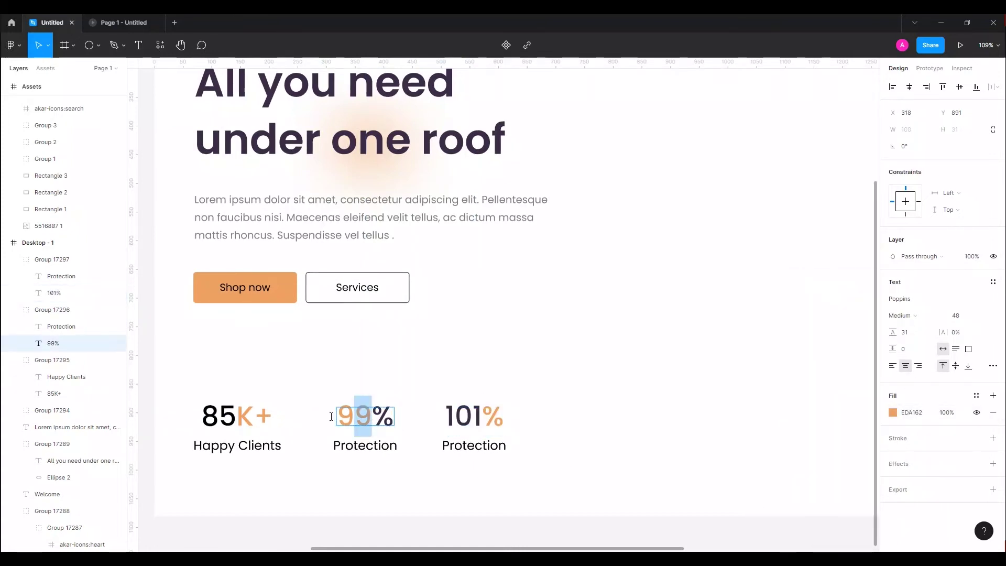
click(792, 502)
drag(373, 419, 400, 422)
click(780, 503)
key(Escape)
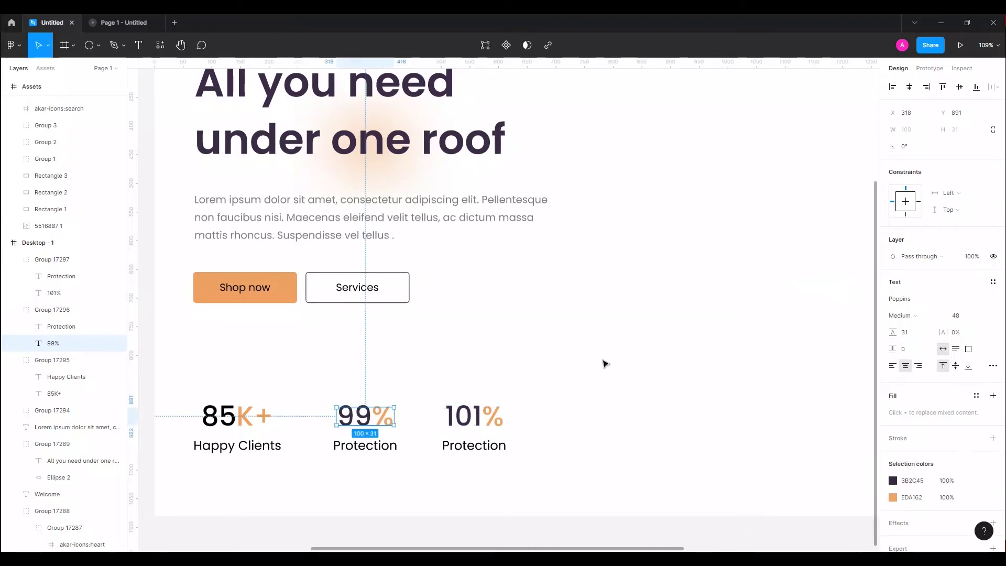
click(479, 391)
Step: Relabel the right copy 'Love' and move the 101% Love stat farther right
double_click(473, 446)
key(BackSpace)
text(Love)
key(Escape)
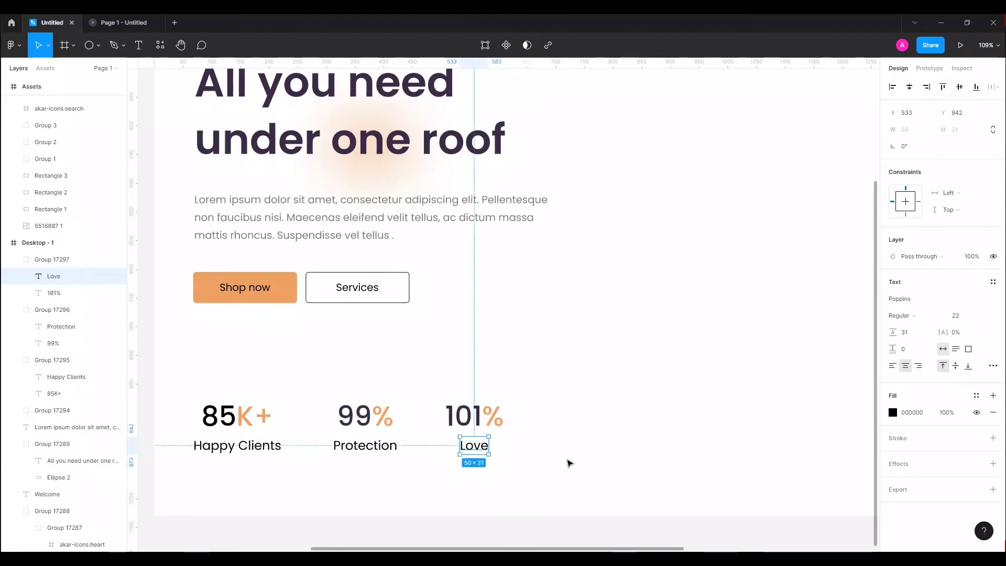
click(568, 462)
ctrl+scroll(555, 433, down, 5)
drag(398, 425, 432, 426)
Step: Distribute the three stats evenly across horizontally
click(992, 87)
click(948, 133)
click(581, 335)
click(431, 430)
Step: Nudge 101% Love left and even out the horizontal spacing between the three stats
key(shift+Left)
click(350, 424)
shift+click(418, 424)
shift+click(260, 424)
click(991, 87)
click(968, 134)
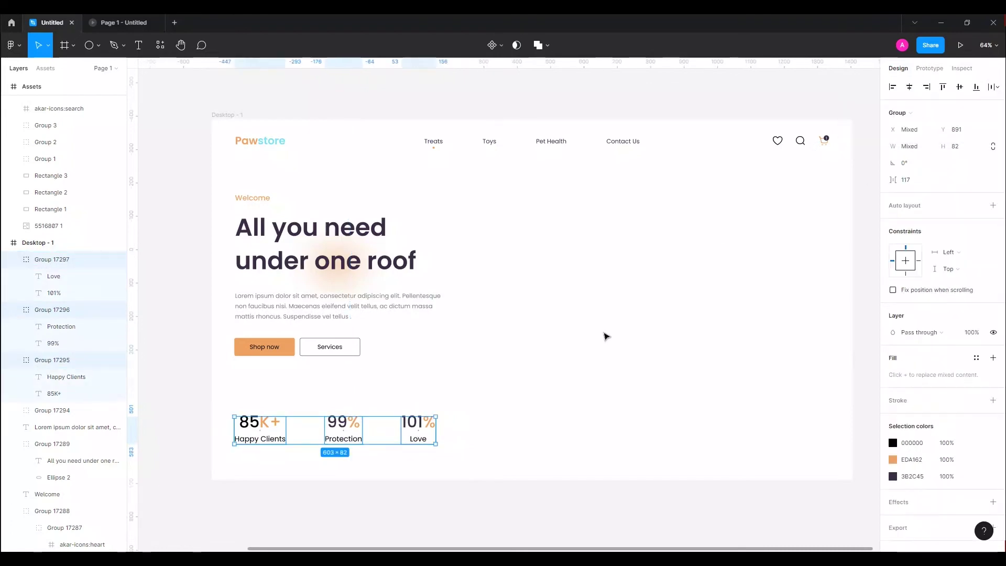
click(426, 426)
mouse_move(485, 404)
mouse_down()
mouse_move(255, 461)
mouse_move(205, 452)
mouse_up()
click(511, 416)
Step: Try stretching the stats row wider, then undo it
scroll(508, 414, right, 3)
click(350, 419)
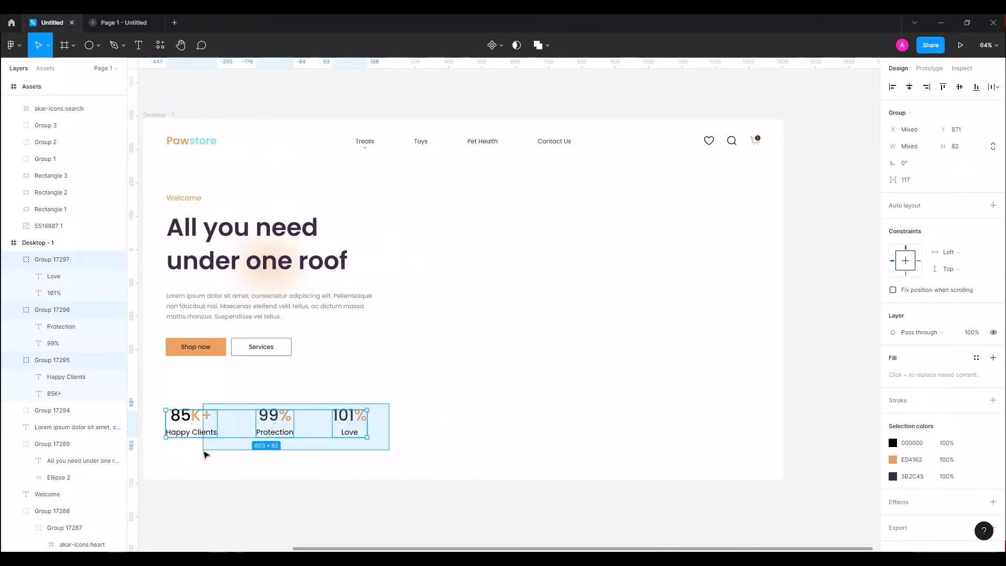
drag(367, 437, 414, 463)
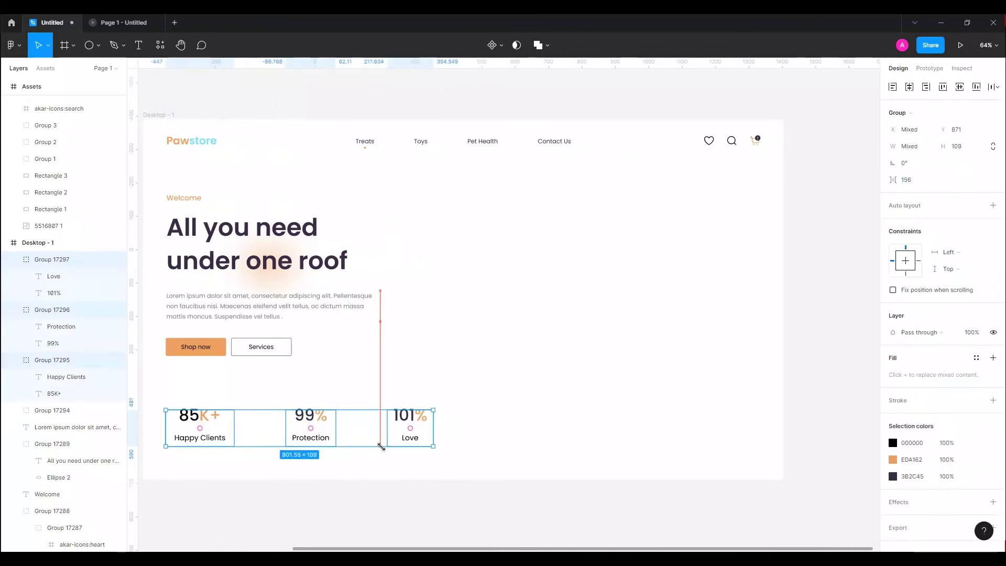
key(ctrl+z)
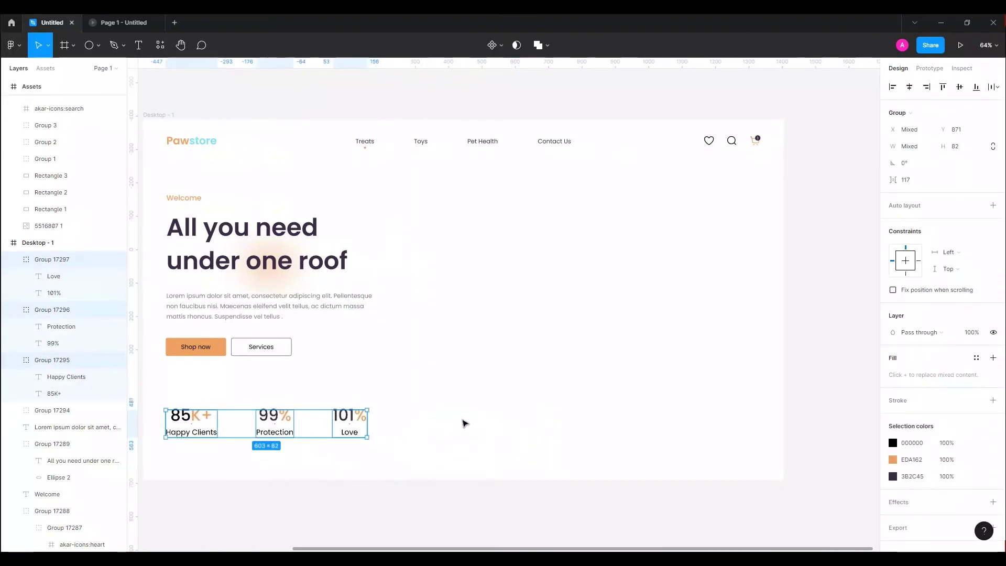
key(Escape)
scroll(471, 429, left, 3)
Step: Group the three stat groups into one unit
drag(477, 407, 265, 456)
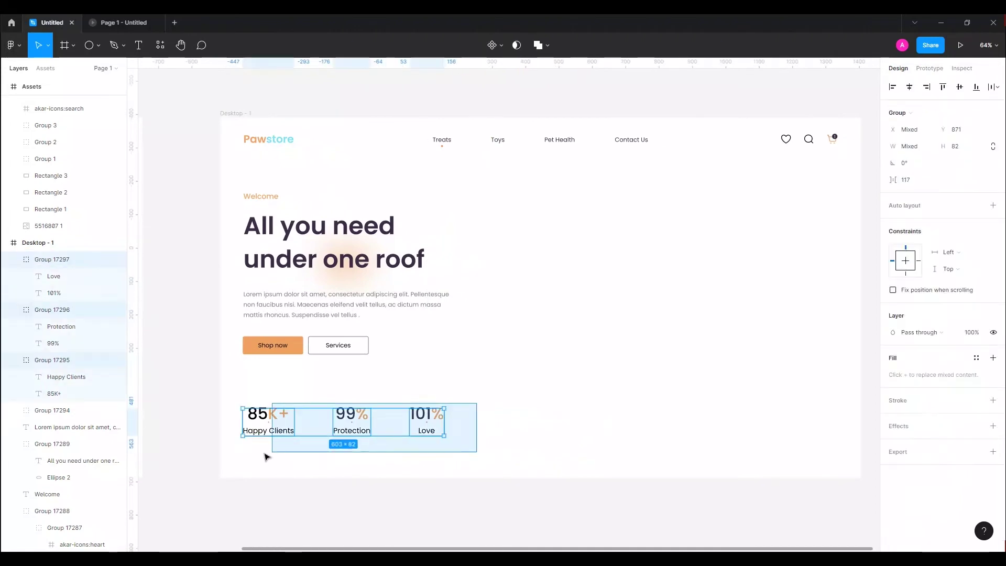
key(ctrl+g)
key(Escape)
scroll(498, 390, right, 3)
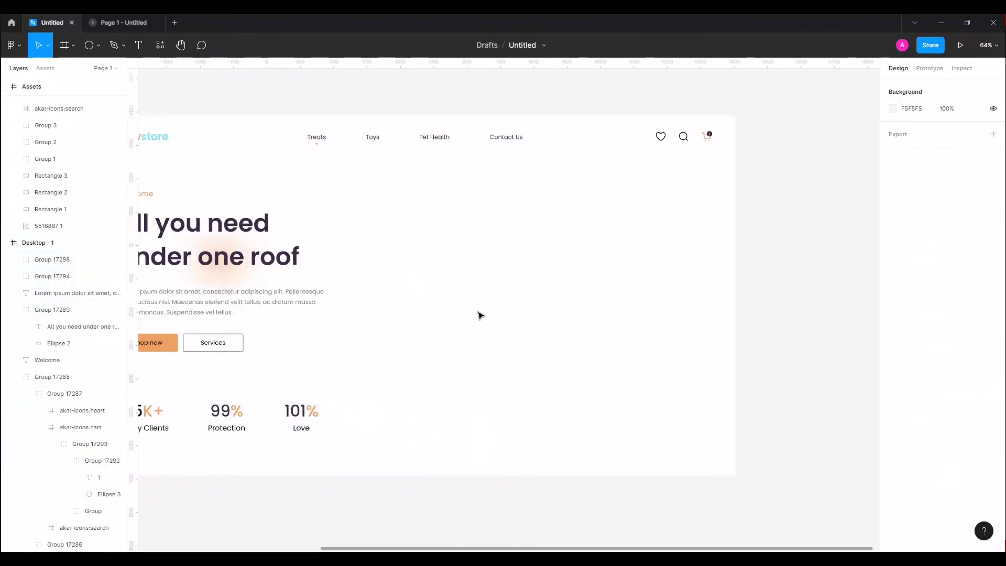
scroll(429, 304, down, 3)
Step: Group the hero heading, paragraph and buttons, and nudge them with the stats right
mouse_move(427, 234)
mouse_down()
mouse_move(272, 435)
mouse_move(400, 276)
mouse_move(229, 346)
mouse_up()
key(ctrl+g)
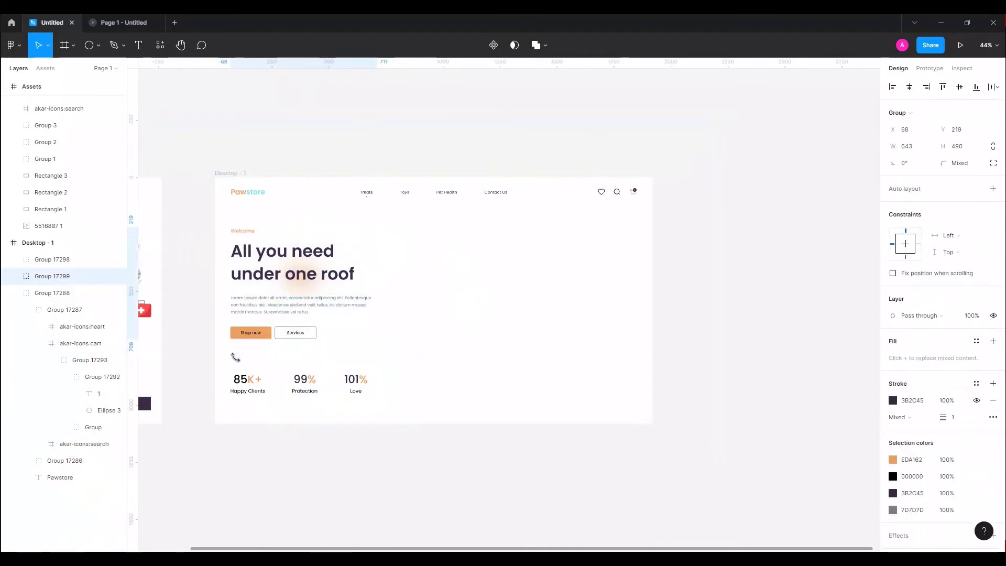
shift+click(247, 380)
key(shift+Right)
key(shift+Right)
key(shift+Right)
key(shift+Right)
key(shift+Right)
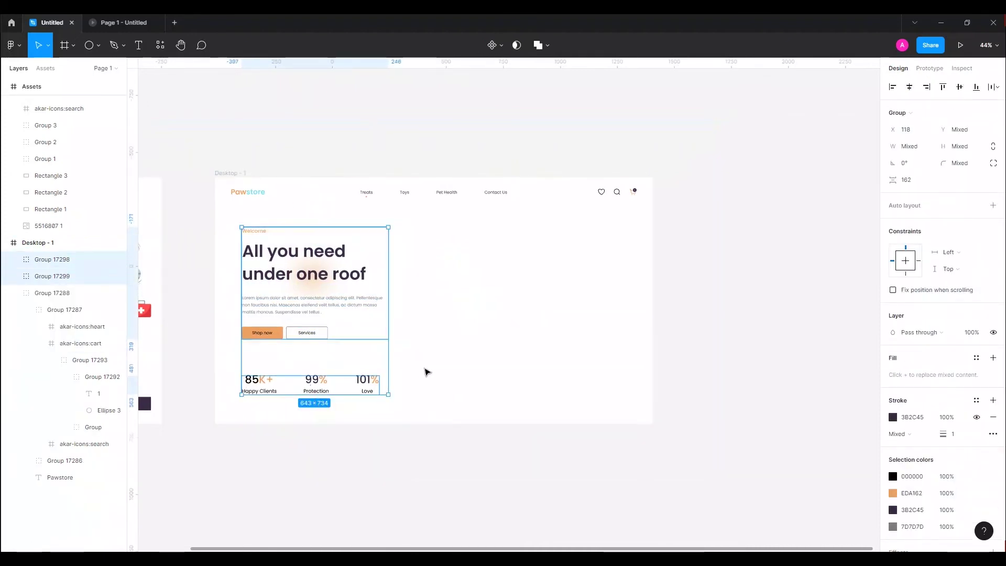
click(426, 370)
scroll(473, 344, down, 1)
drag(473, 344, 438, 345)
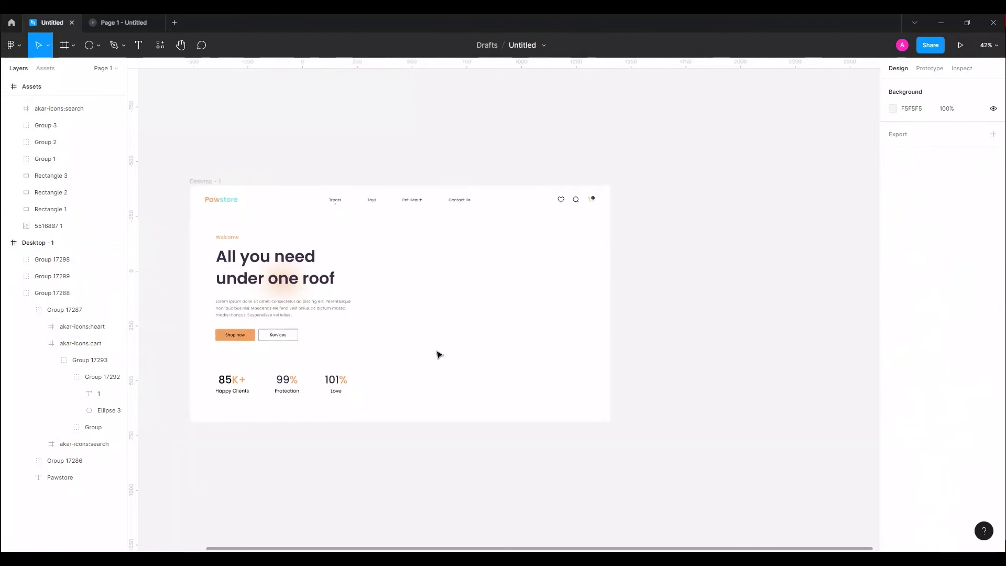
Step: Copy the woman-and-cat illustration into the hero's right side, enlarged about twice
scroll(546, 340, down, 2)
scroll(545, 339, left, 3)
click(269, 260)
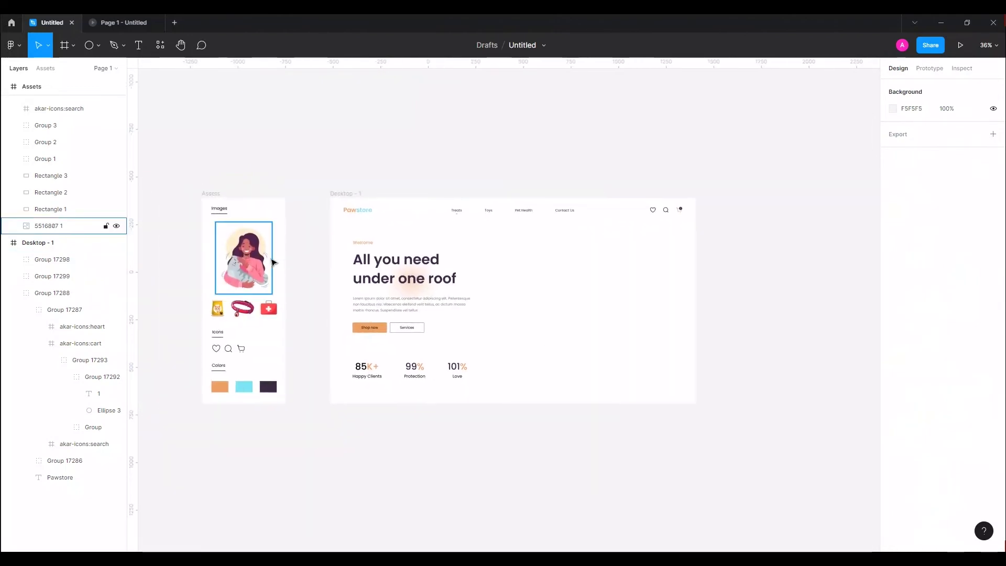
drag(240, 260, 607, 295)
scroll(607, 295, up, 3)
scroll(530, 306, right, 3)
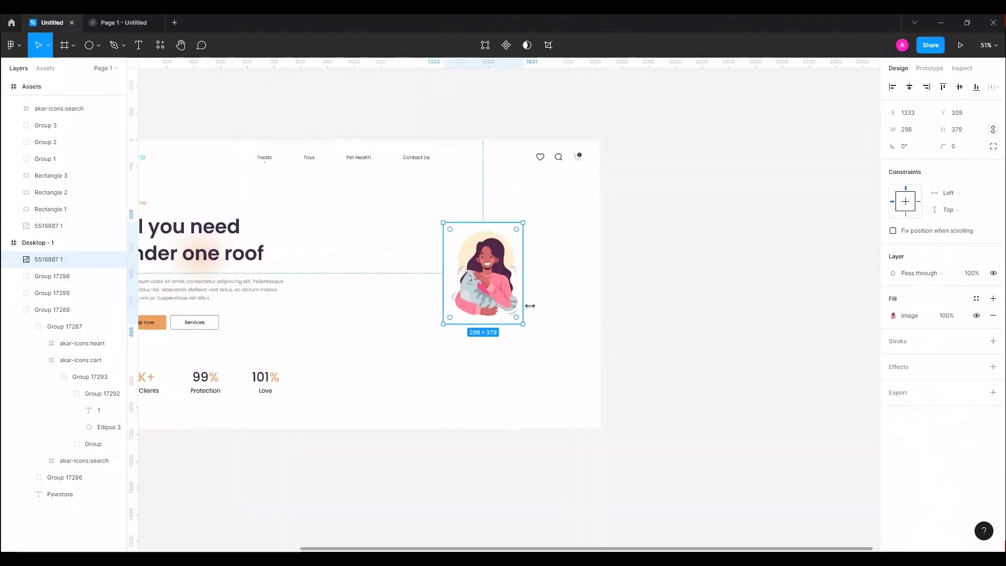
drag(554, 357, 578, 399)
mouse_move(471, 314)
mouse_down()
mouse_move(495, 361)
mouse_move(496, 349)
mouse_up()
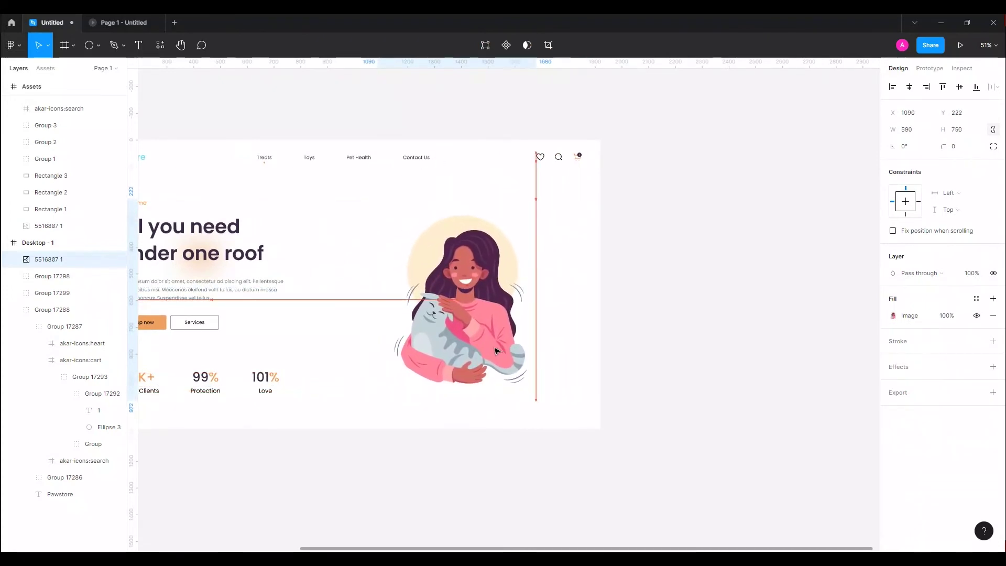
click(558, 317)
Step: Draw a grey circle to the left of the illustration
scroll(555, 320, right, 1)
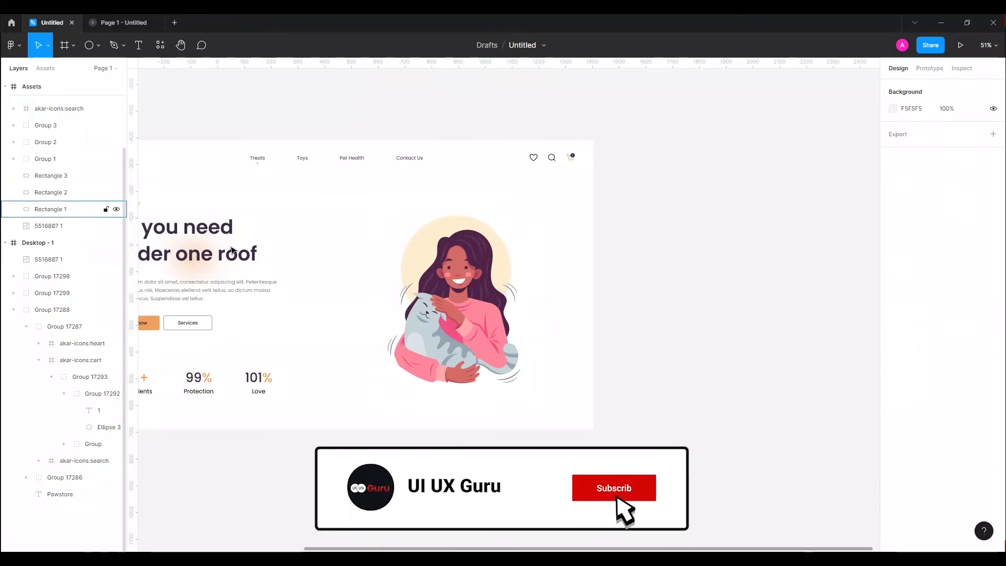
click(85, 46)
mouse_move(345, 204)
mouse_down()
mouse_move(407, 267)
mouse_move(442, 225)
mouse_move(398, 360)
mouse_up()
Step: Place circles at the woman's lower left and right; make the top one orange and larger
drag(507, 363, 400, 362)
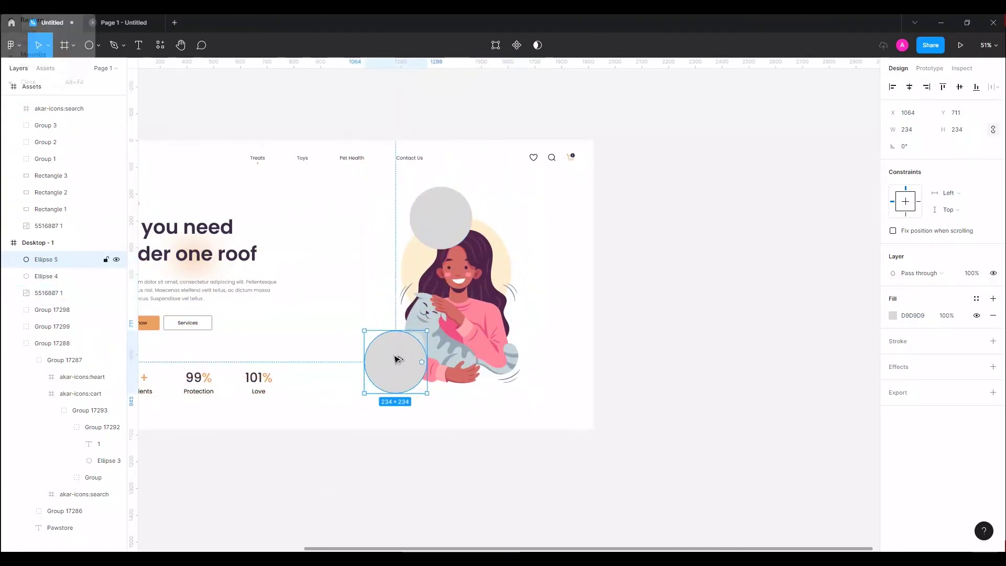
mouse_move(429, 391)
mouse_down()
mouse_move(417, 358)
mouse_move(545, 341)
mouse_up()
click(460, 221)
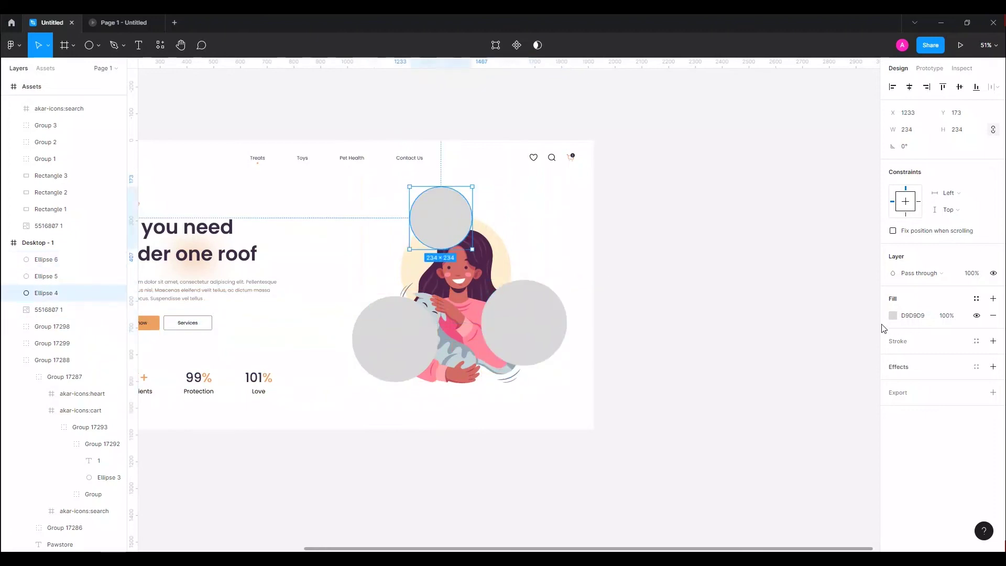
click(893, 315)
click(779, 503)
alt+drag(472, 249, 480, 258)
Step: Color the left circle cyan and the right circle orange
click(382, 330)
click(893, 315)
click(830, 502)
click(561, 332)
click(893, 316)
click(779, 502)
click(407, 315)
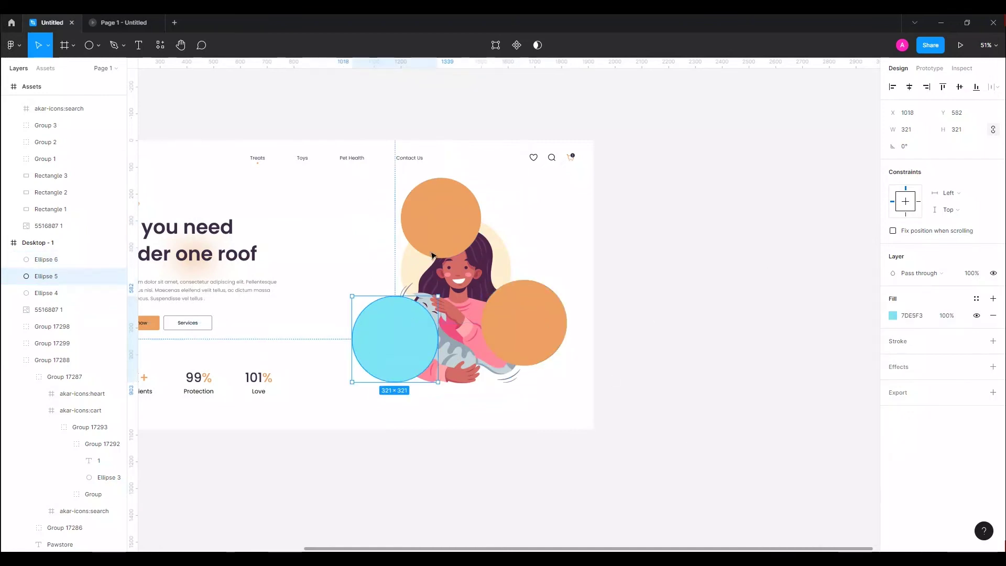
Step: Apply a strong layer blur to all three circles and group them
shift+click(440, 218)
shift+click(557, 332)
shift+click(557, 332)
click(524, 325)
shift+click(440, 217)
shift+click(417, 333)
click(992, 426)
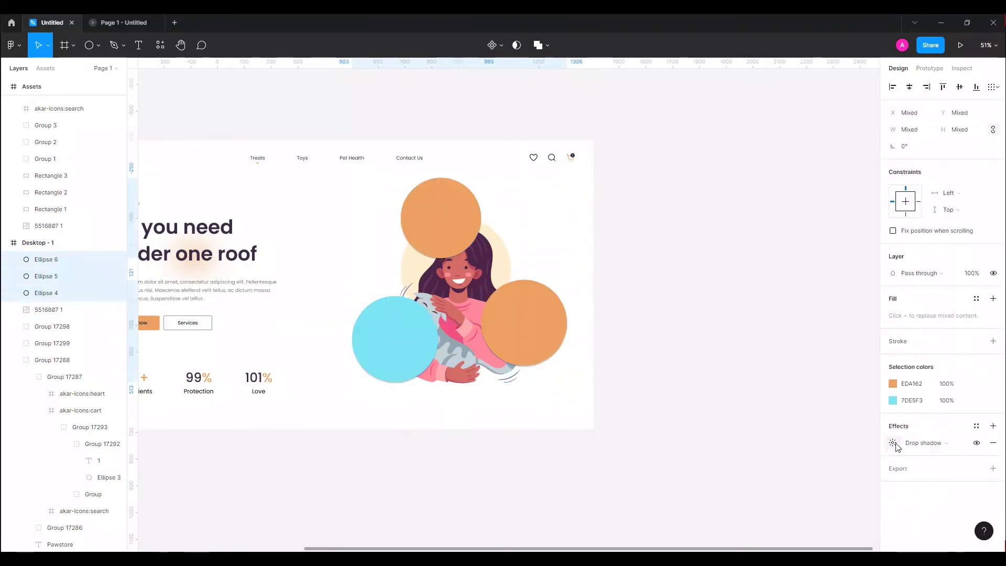
click(911, 443)
click(893, 443)
drag(776, 467, 776, 463)
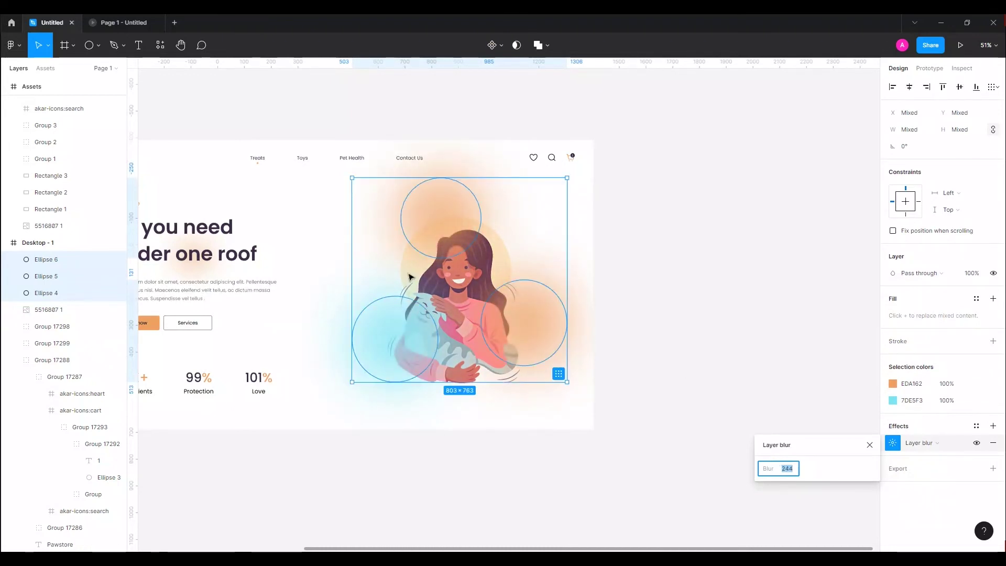
key(ctrl+g)
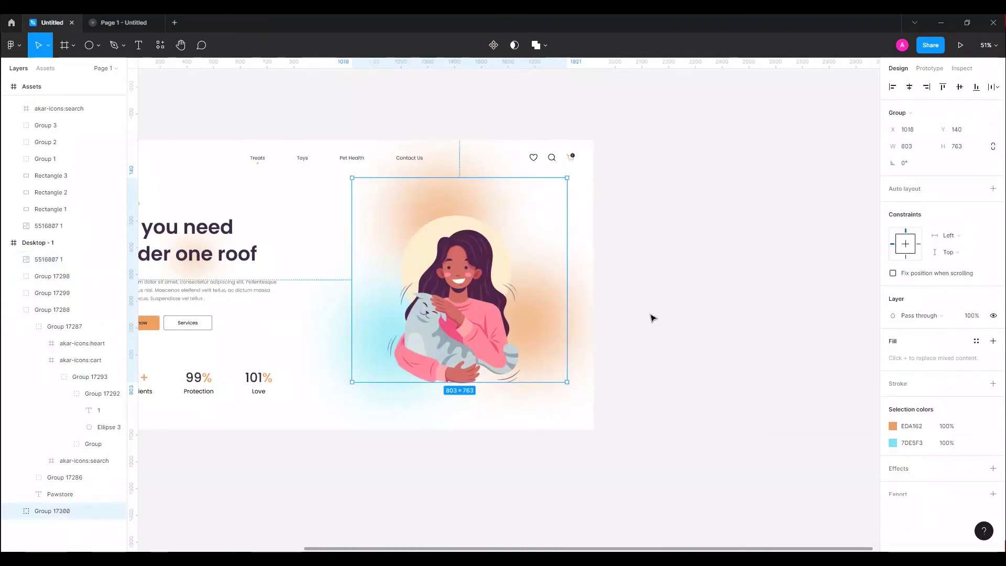
Step: Inspect the blurred circle group and the illustration image on the canvas
click(650, 317)
scroll(647, 320, left, 3)
click(614, 311)
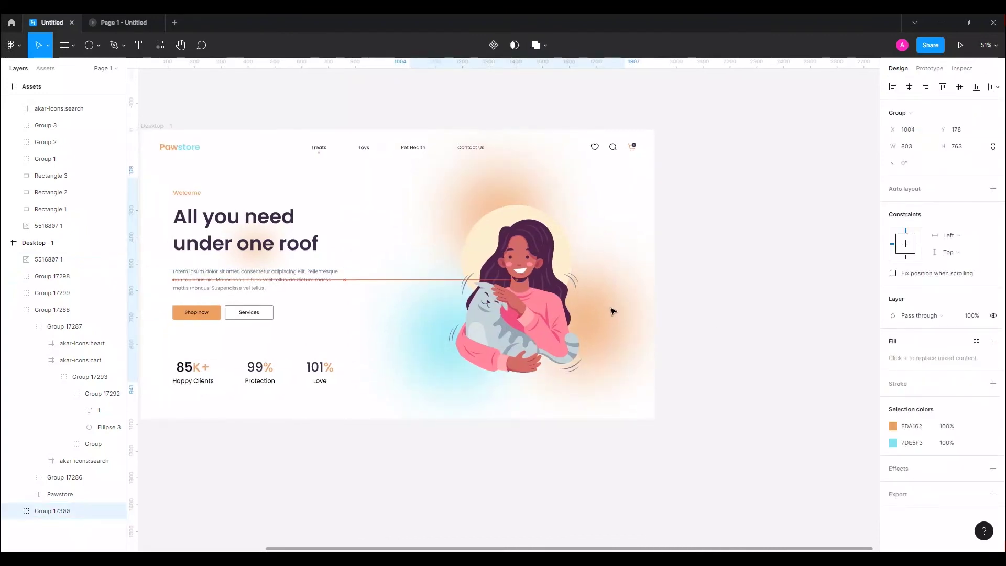
click(718, 319)
scroll(720, 329, down, 2)
click(569, 269)
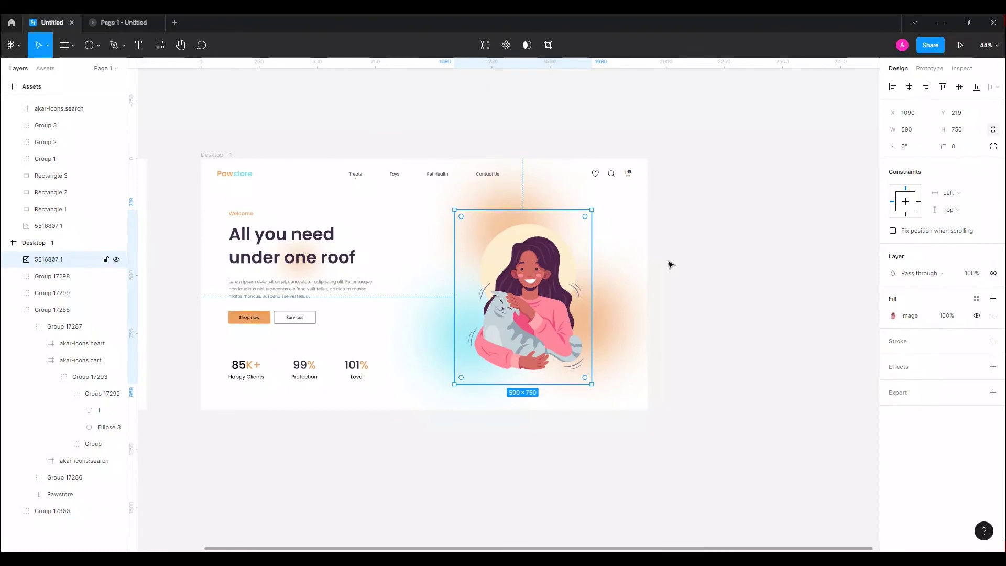
click(671, 265)
scroll(698, 272, up, 1)
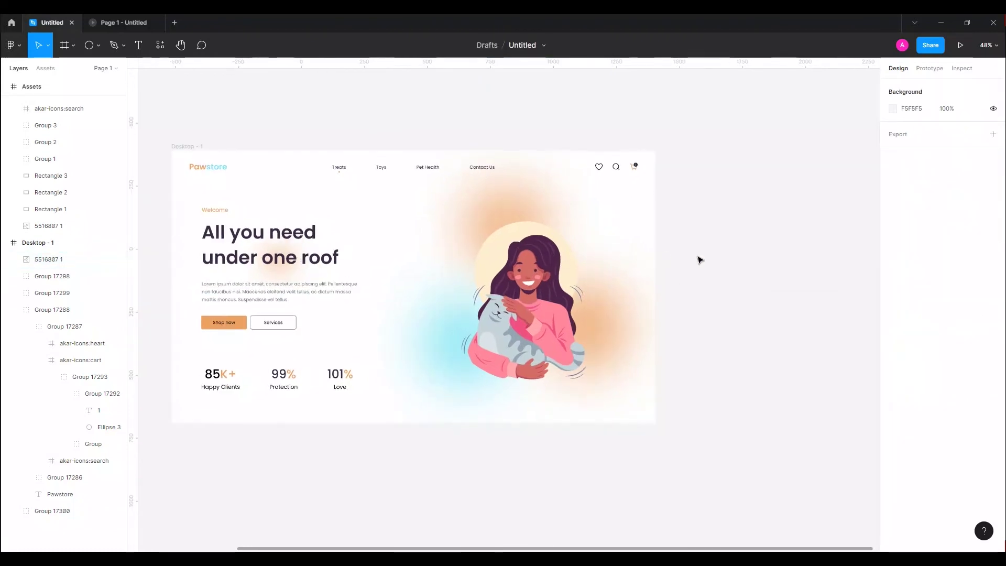
Step: Draw a small circle above the girl's head, send it behind the illustration, and fill it cyan
key(o)
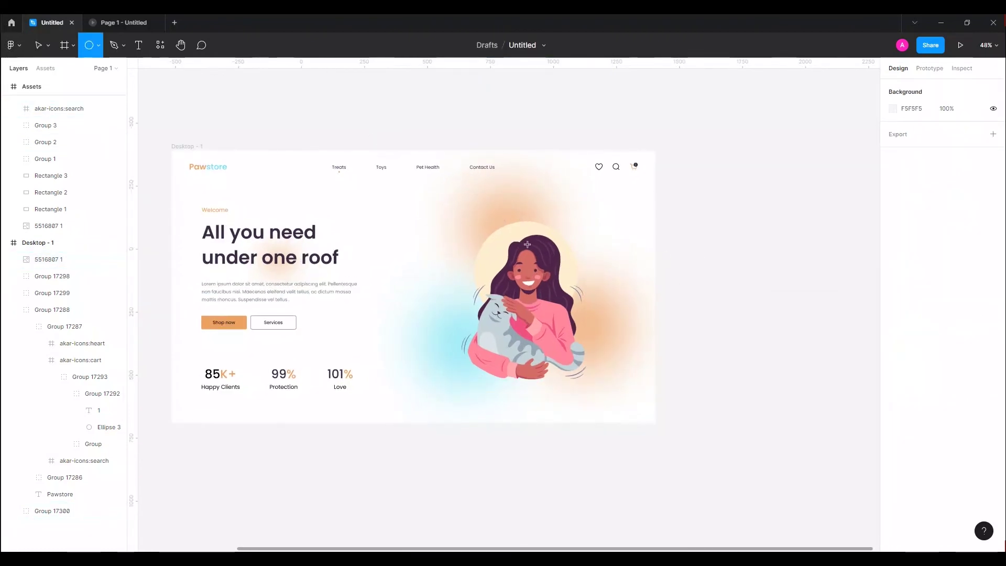
drag(499, 207, 534, 241)
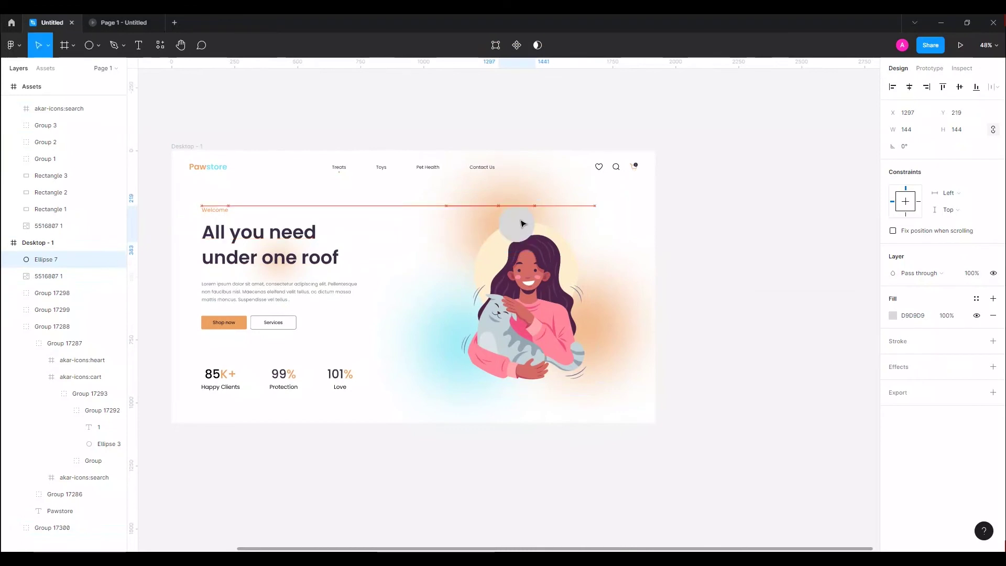
key(ctrl+bracketleft)
click(892, 316)
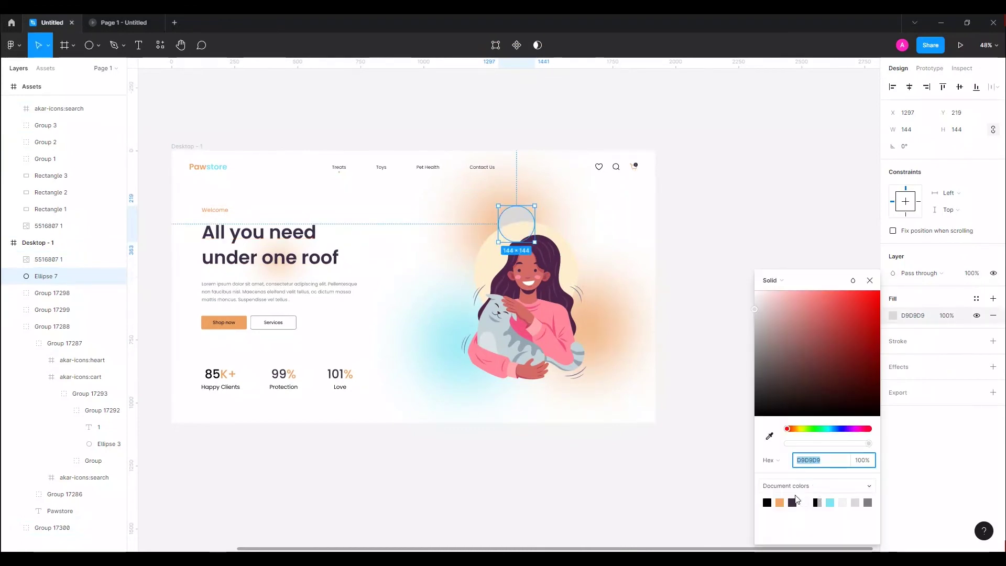
click(829, 503)
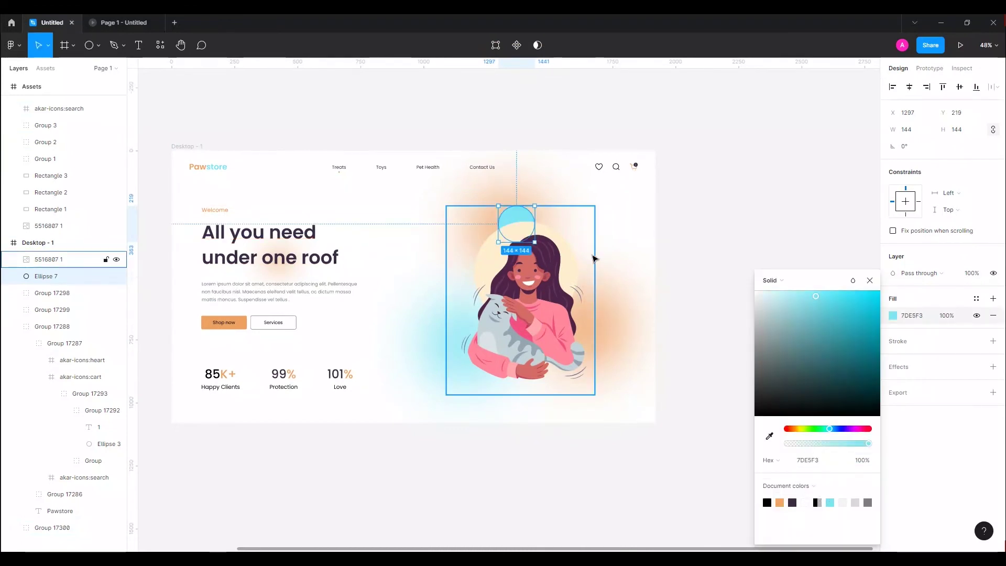
click(321, 195)
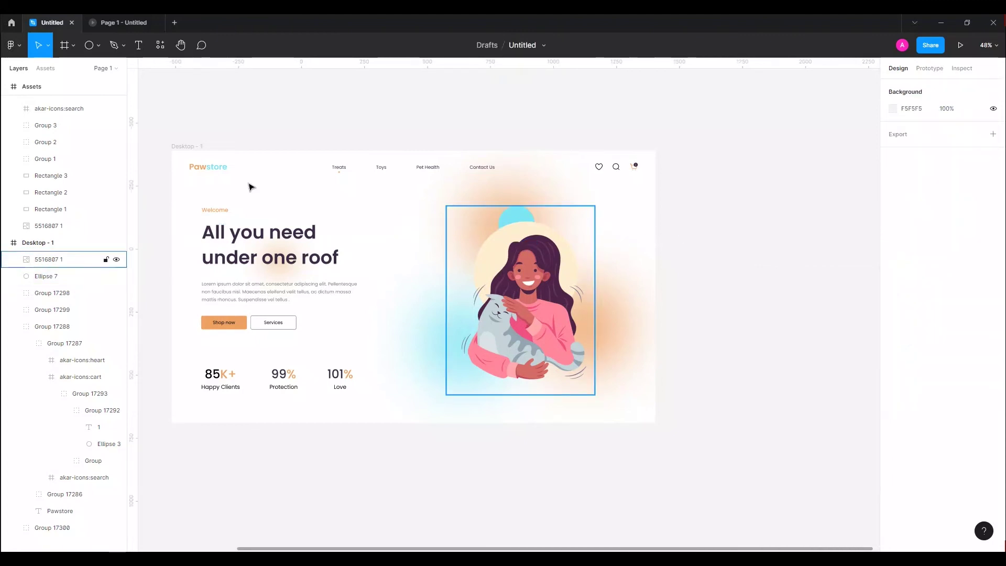
key(o)
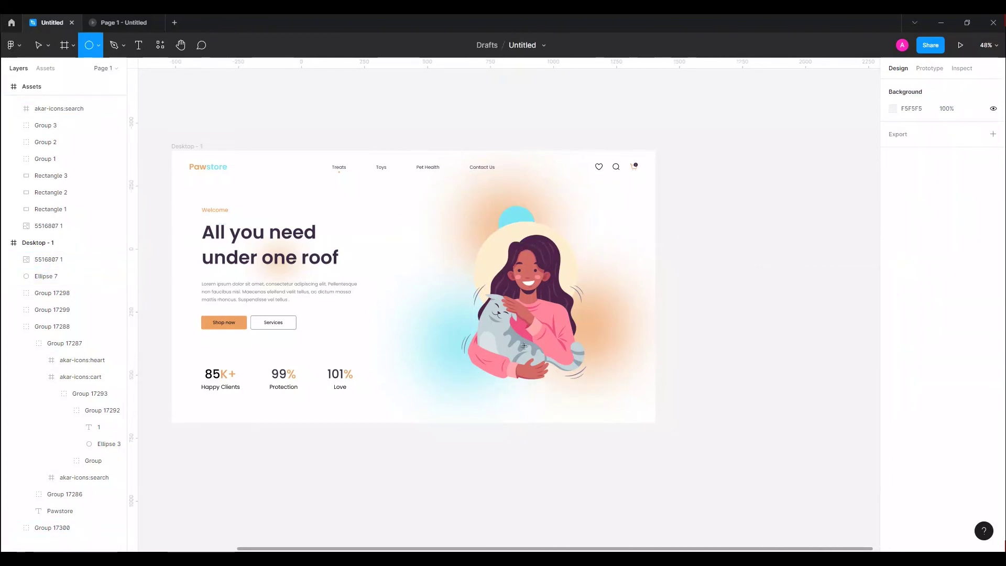
drag(414, 216, 584, 386)
drag(543, 316, 551, 314)
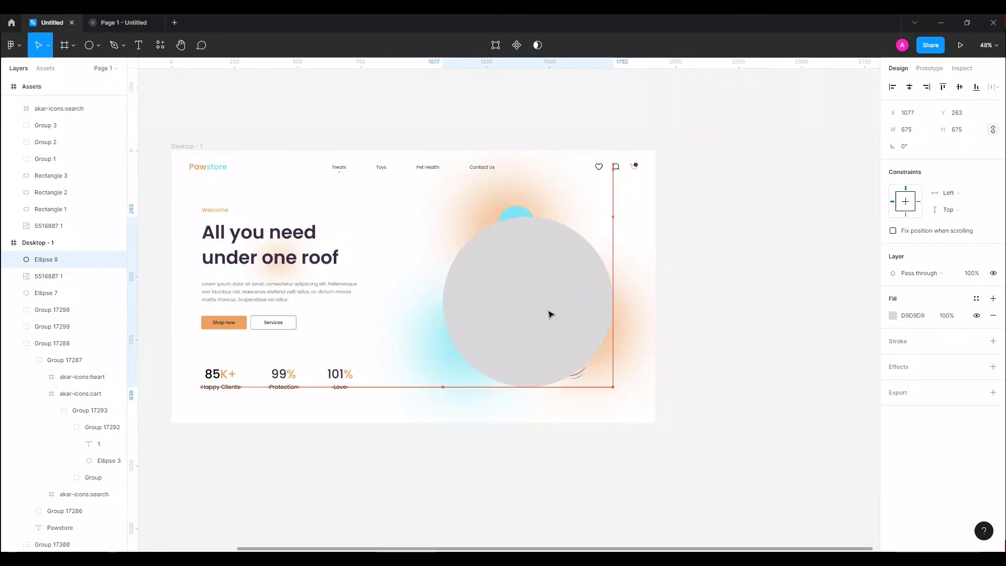
drag(611, 387, 618, 396)
drag(573, 343, 568, 341)
click(993, 315)
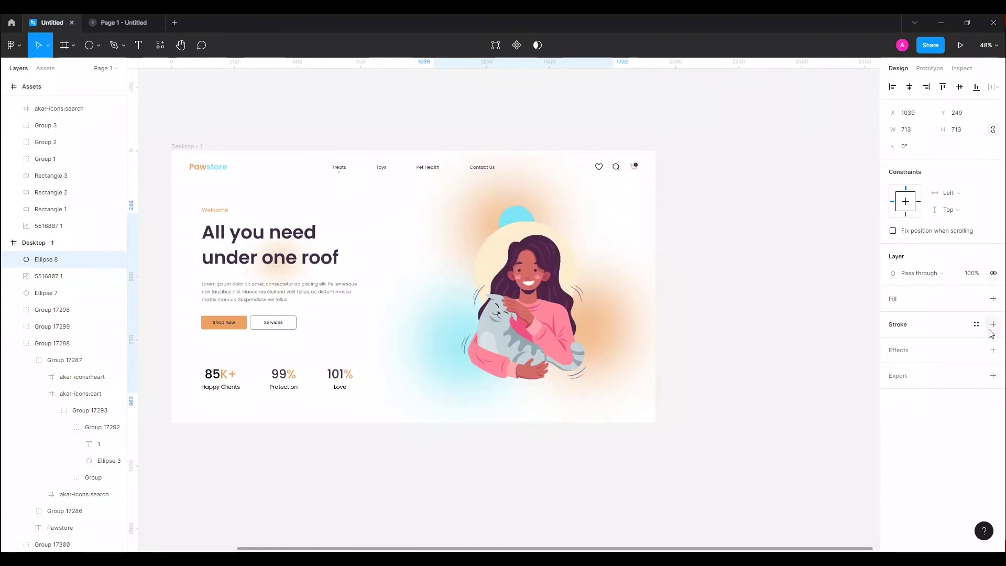
drag(948, 357, 956, 360)
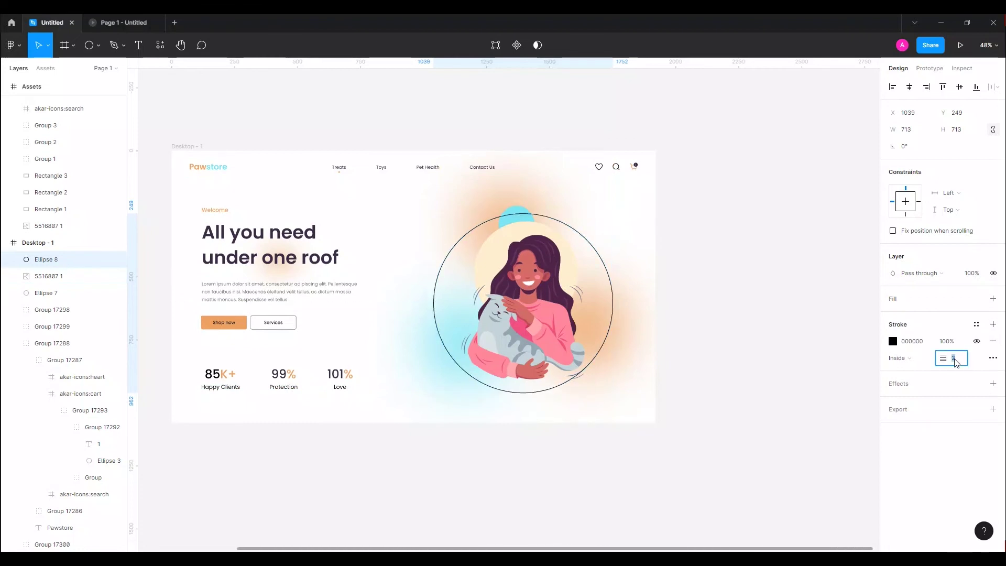
click(892, 341)
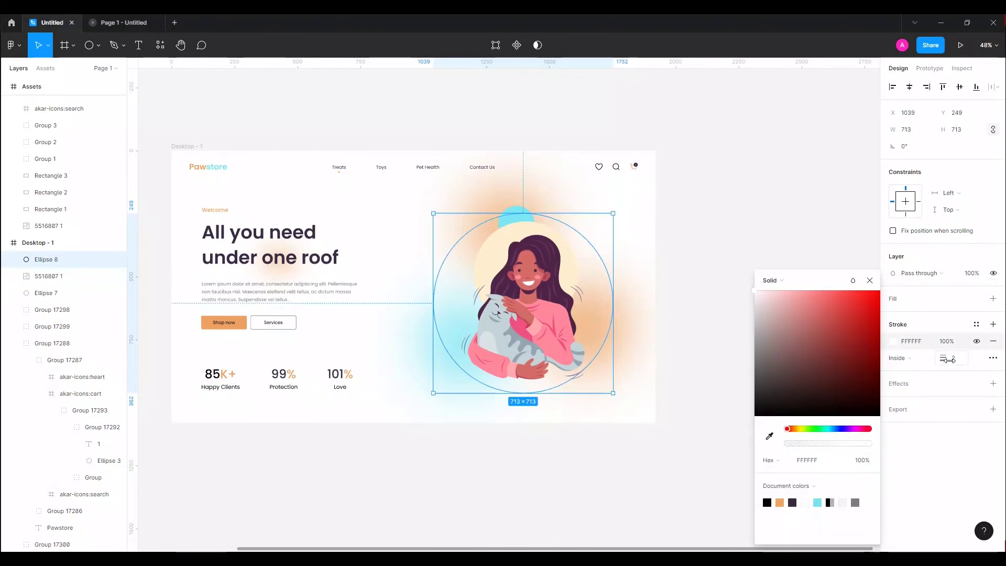
key(Up)
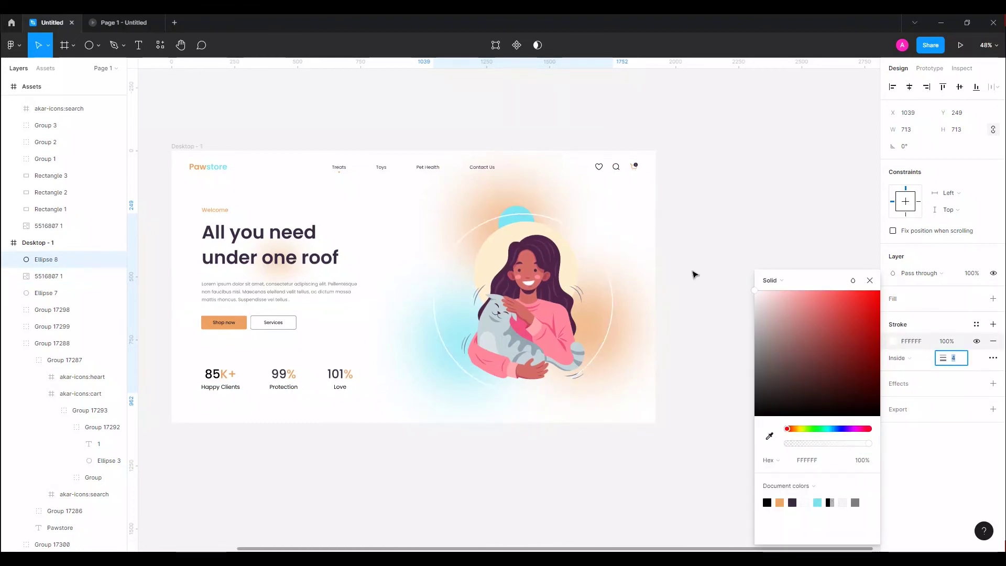
key(Escape)
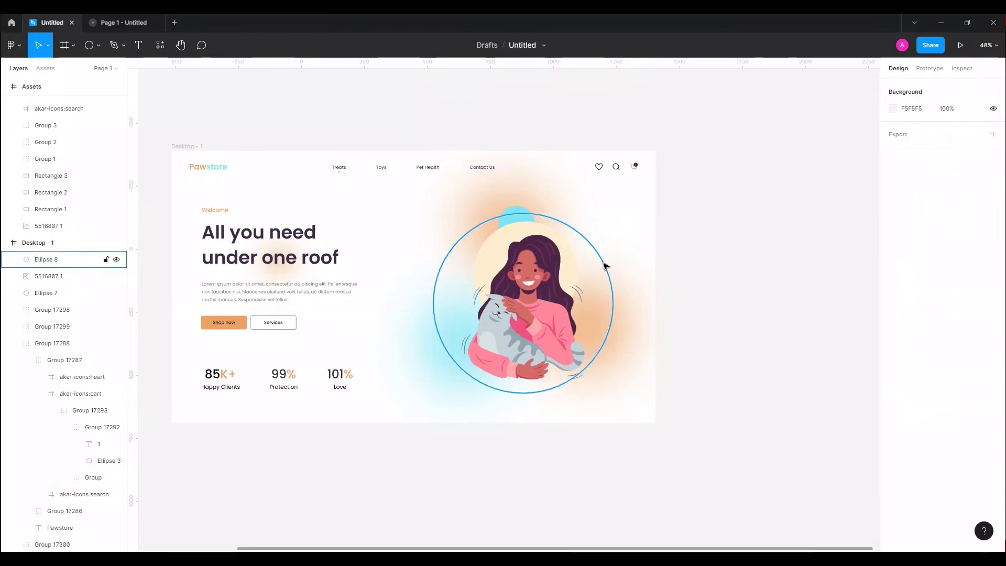
drag(603, 265, 608, 268)
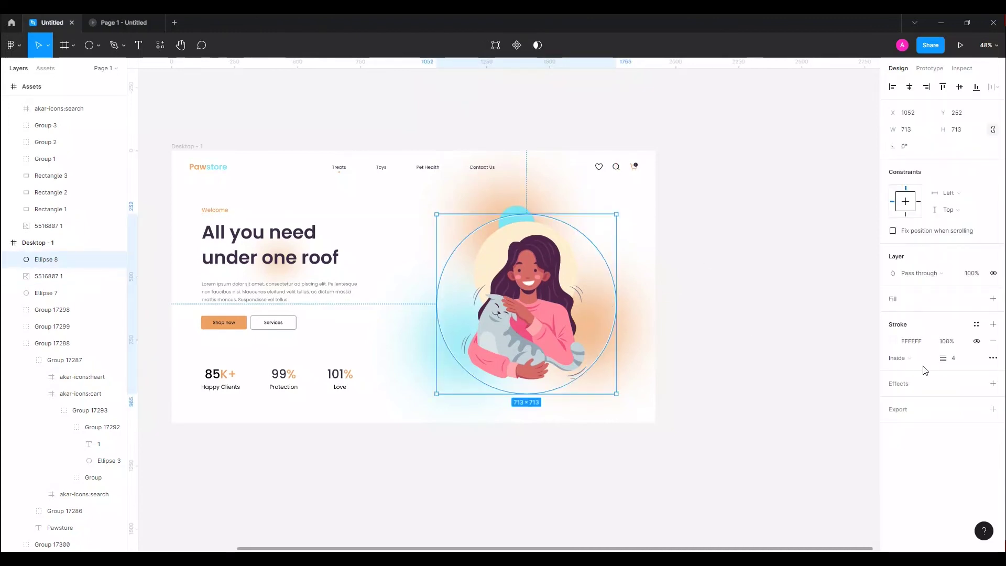
click(765, 337)
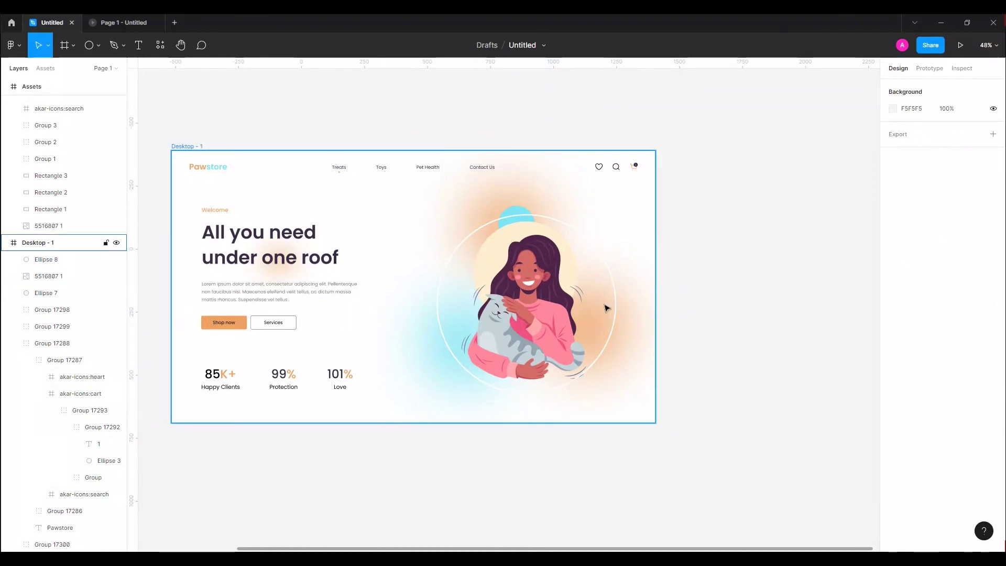
click(607, 265)
key(Delete)
click(89, 46)
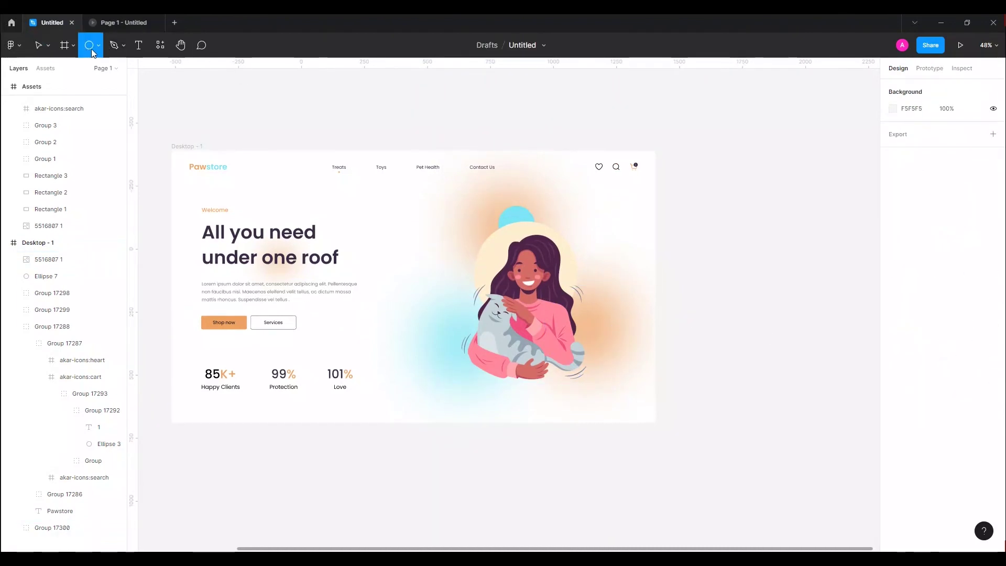
Step: Draw a 730×730 rectangle over the illustration and narrow it to 616 wide
click(96, 48)
click(79, 69)
drag(444, 205, 602, 393)
drag(555, 366, 561, 355)
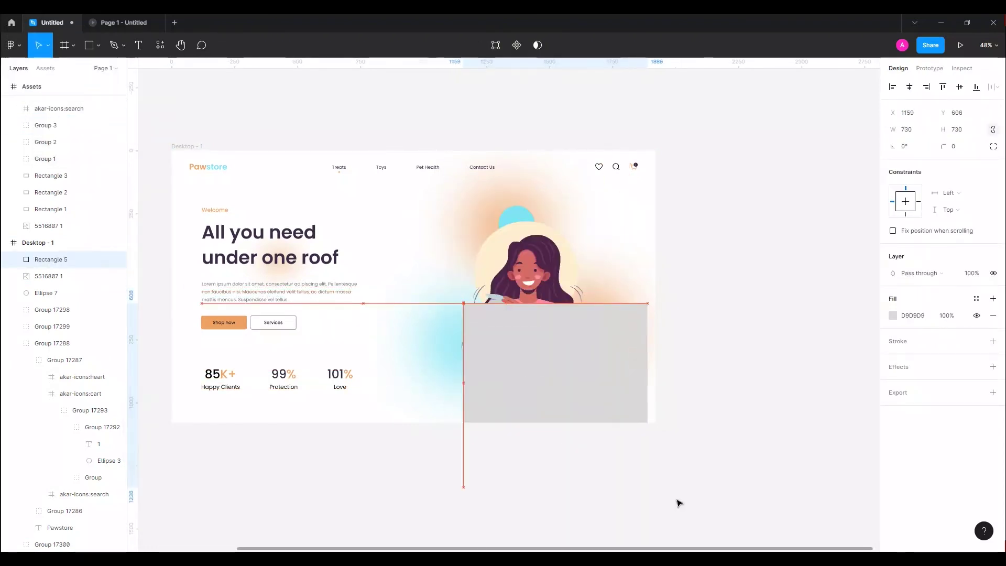
drag(562, 354, 555, 371)
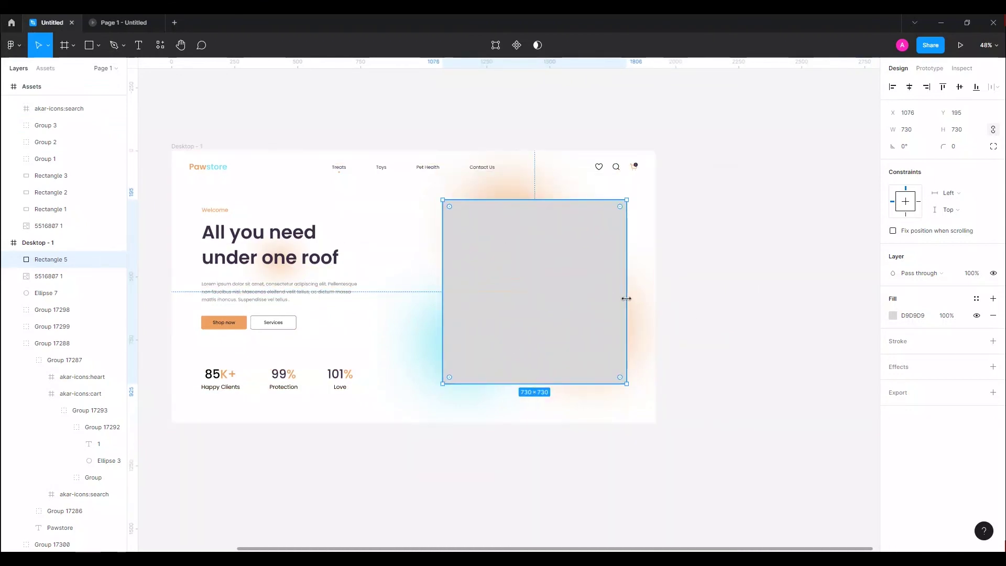
drag(627, 298, 612, 302)
mouse_move(502, 252)
mouse_down()
mouse_move(531, 281)
mouse_move(553, 286)
mouse_up()
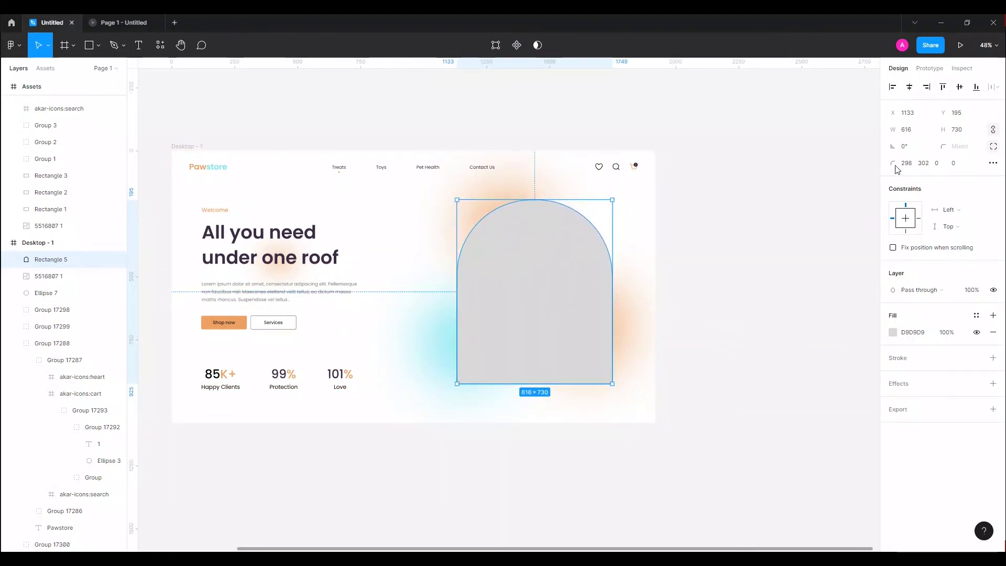
Step: Set both top corner radii of the rectangle to 312 to form an arch
click(923, 164)
text(1)
key(Return)
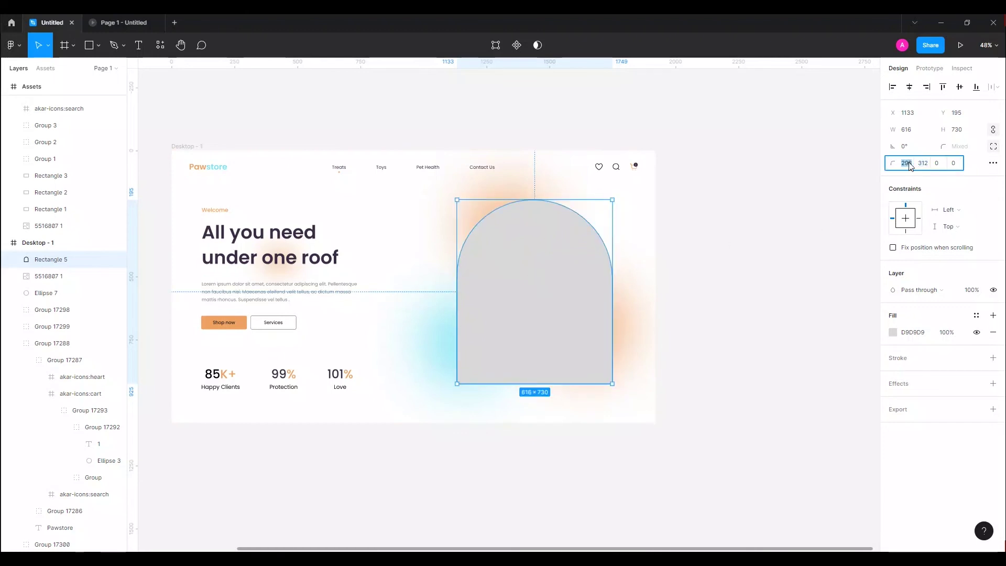
key(shift+Up)
key(shift+Up)
key(Down)
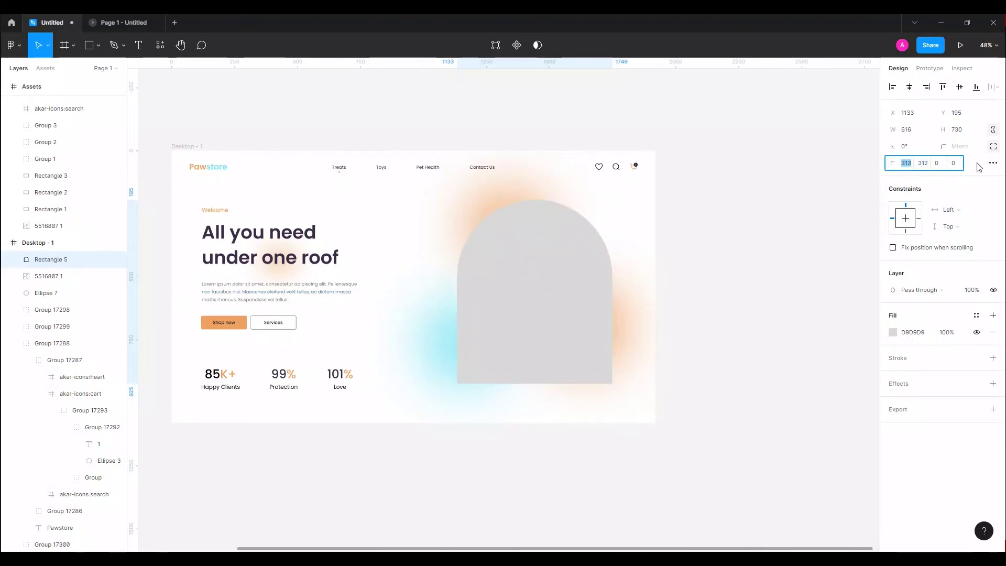
key(Return)
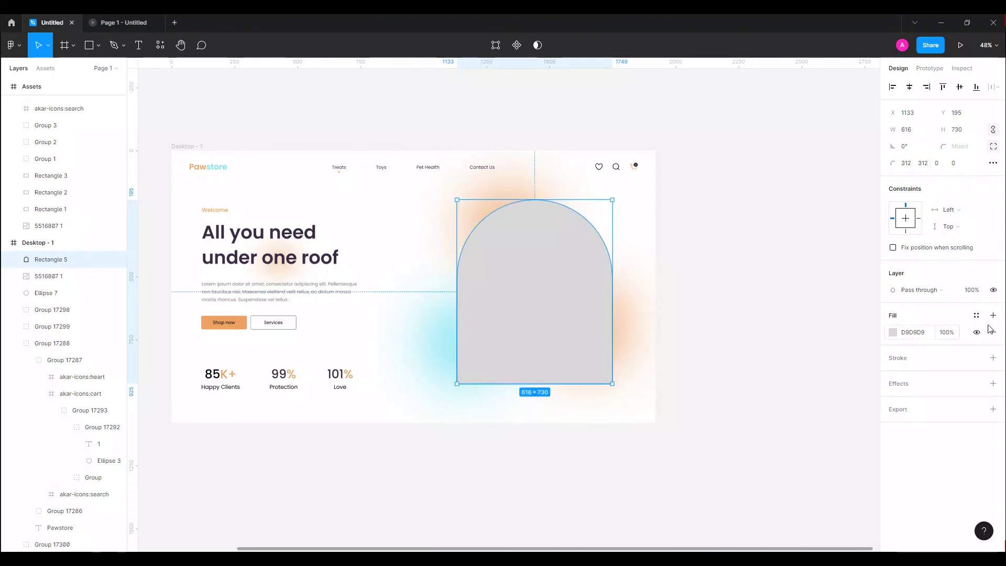
Step: Replace the arch's fill with a white FFFFFF 5 px stroke
click(992, 332)
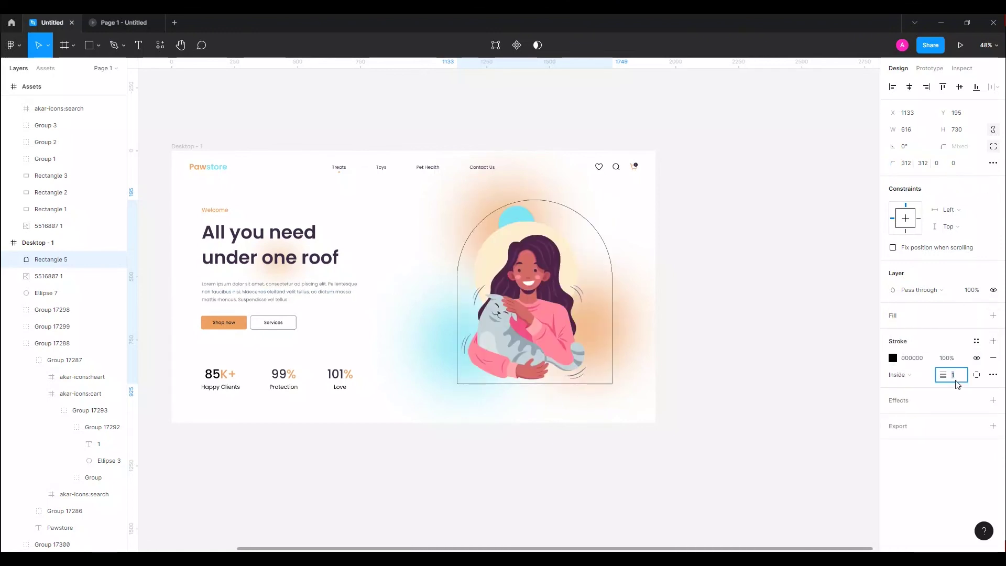
text(5)
click(893, 358)
text(FFFFFF)
key(Return)
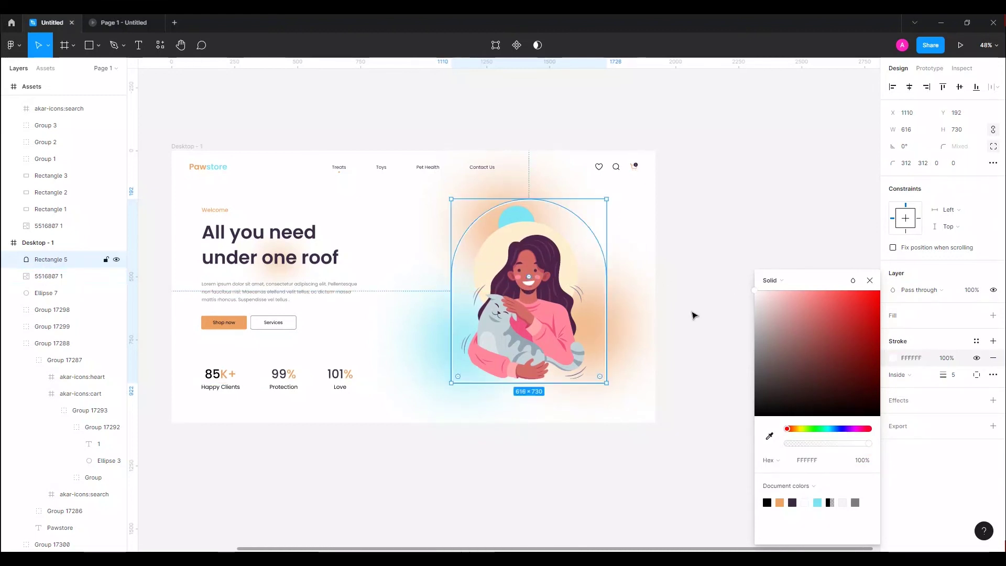
click(707, 298)
click(98, 45)
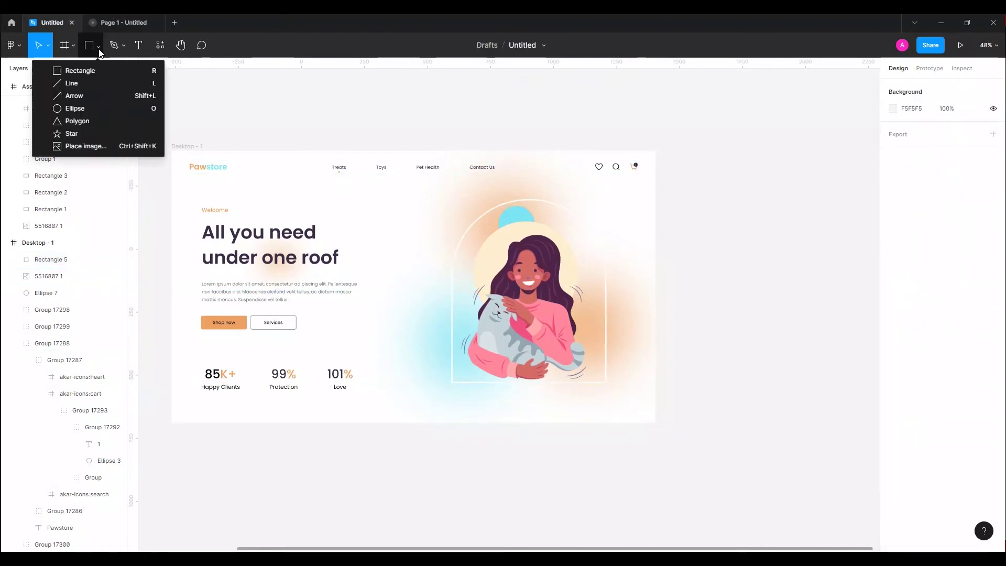
Step: Draw a horizontal line across the arch bottom with stroke weight 5
click(68, 82)
scroll(544, 390, up, 2)
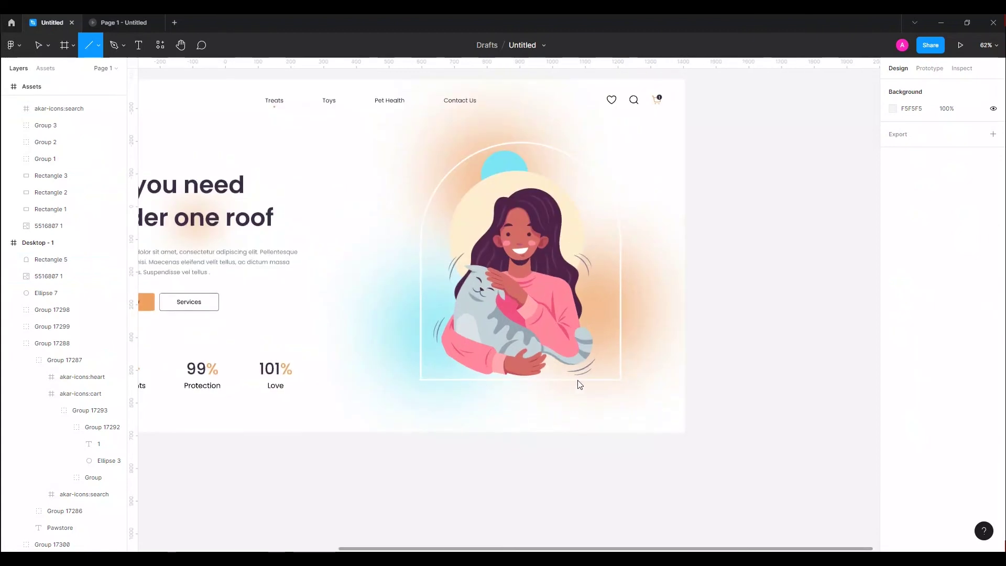
drag(421, 380, 621, 379)
click(953, 358)
text(4)
key(Return)
text(5)
click(893, 341)
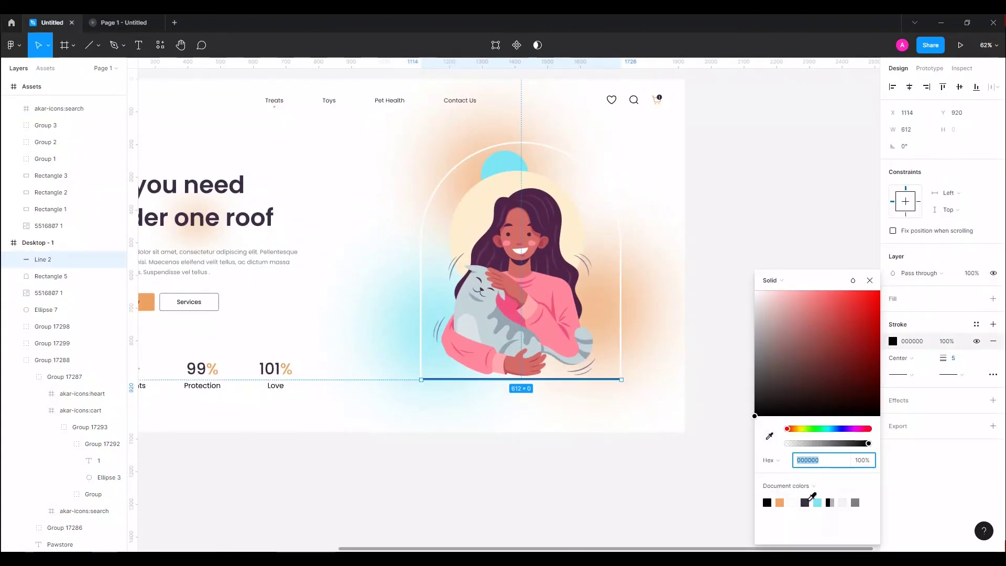
Step: Colour the line dark 3B2C45 and stretch it to 616 wide
click(580, 434)
scroll(467, 390, up, 5)
scroll(455, 373, up, 5)
click(453, 367)
scroll(515, 374, right, 5)
drag(499, 370, 503, 370)
scroll(537, 377, down, 5)
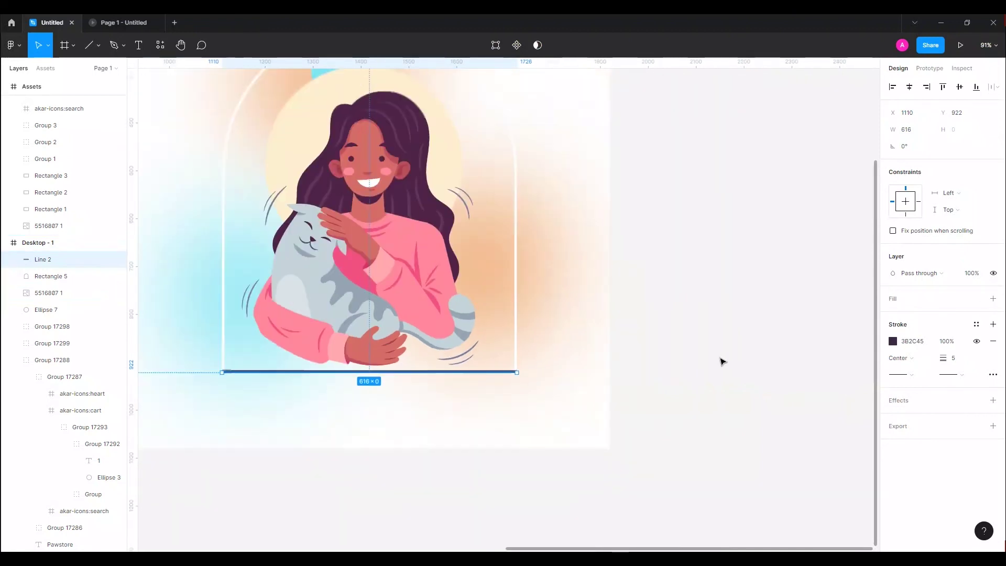
click(728, 362)
scroll(709, 359, down, 3)
scroll(642, 359, down, 2)
click(98, 46)
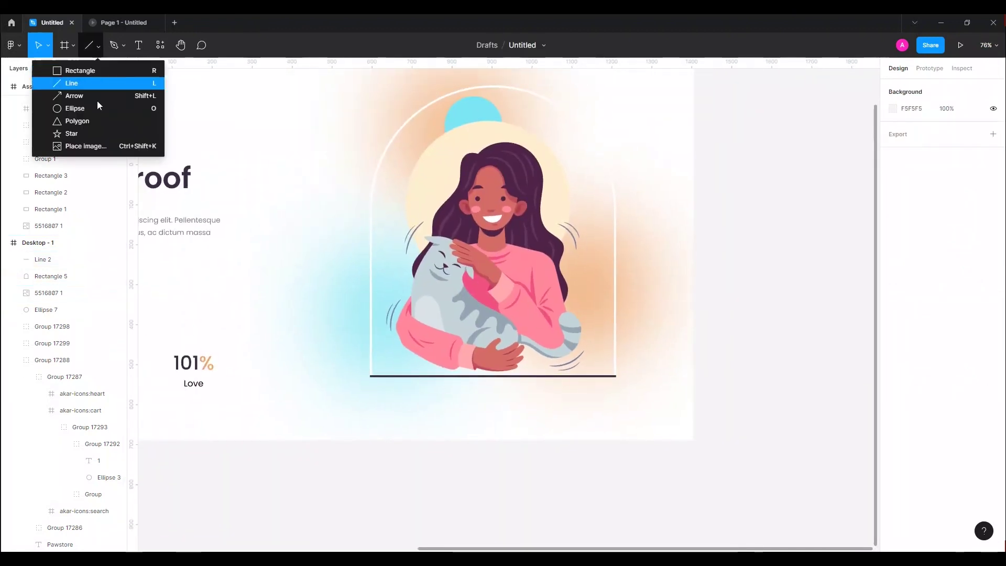
Step: Draw a 169×169 circle at the arch's lower left with white FFFFFF fill
click(74, 108)
mouse_move(325, 349)
mouse_down()
mouse_move(393, 417)
mouse_move(384, 386)
mouse_up()
click(892, 316)
text(FFFFFF)
key(Return)
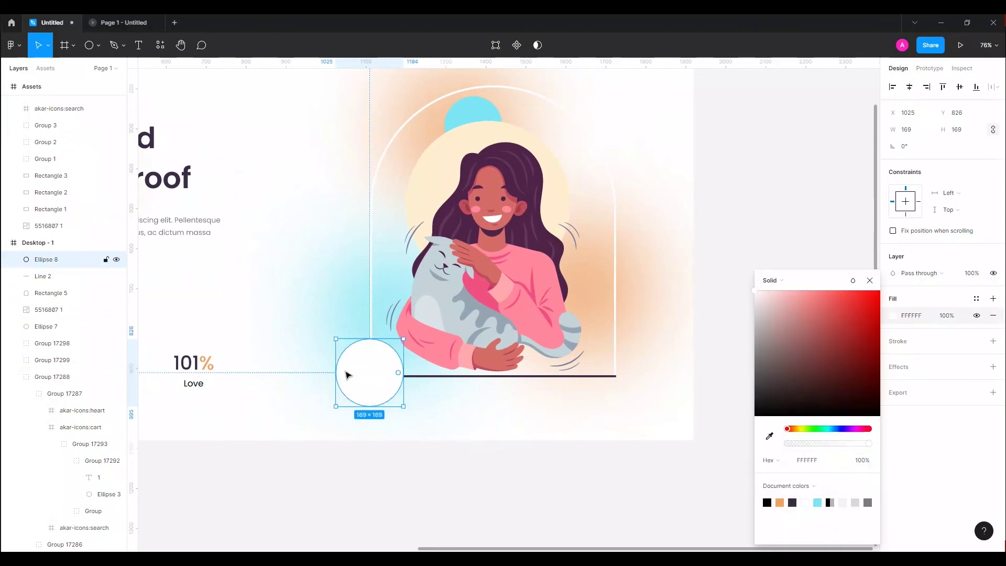
scroll(358, 373, down, 3)
click(692, 318)
scroll(523, 317, down, 3)
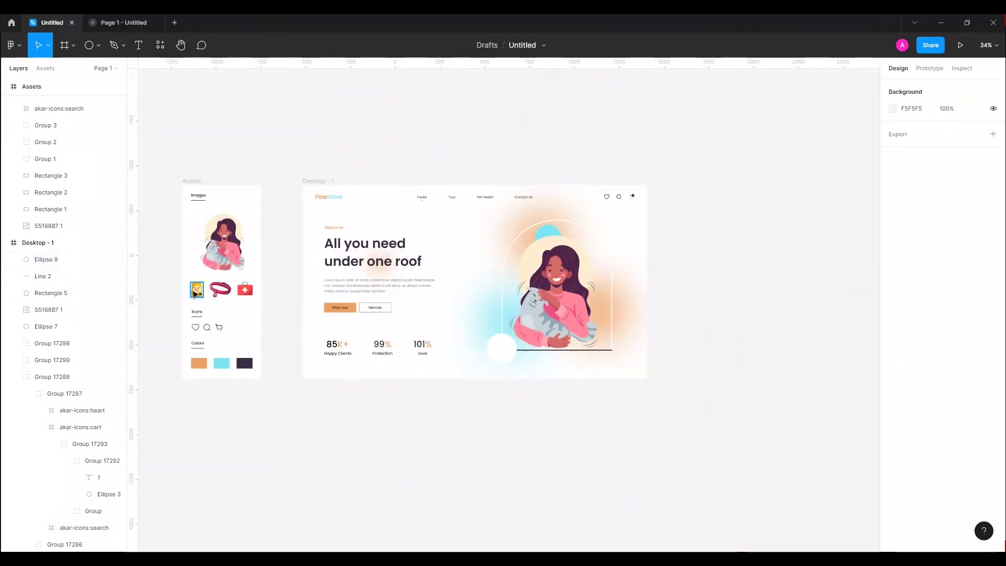
Step: Place the pet-food bag image from Assets onto the white circle
drag(195, 294, 509, 350)
scroll(511, 352, up, 3)
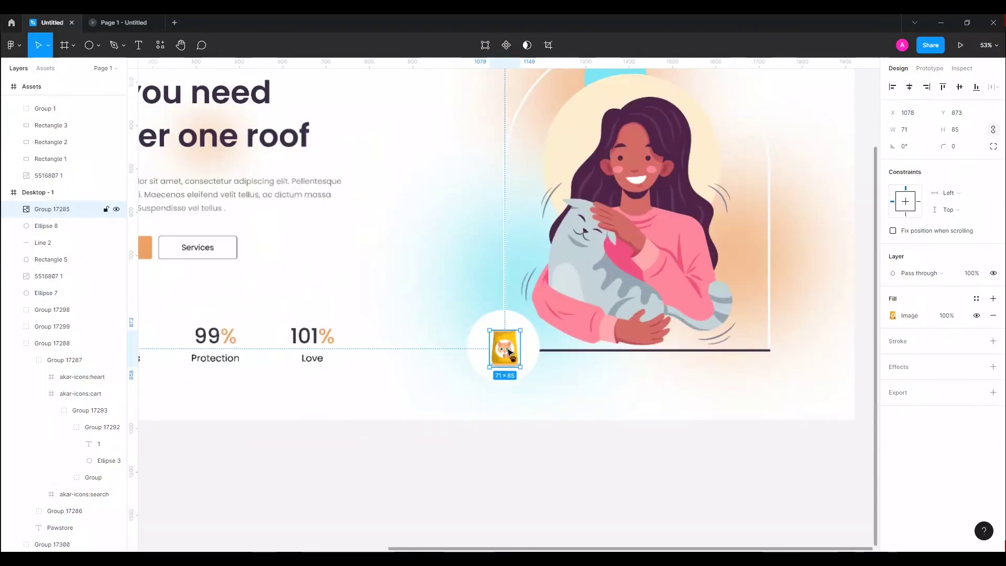
scroll(509, 352, down, 3)
click(516, 386)
drag(471, 373, 475, 381)
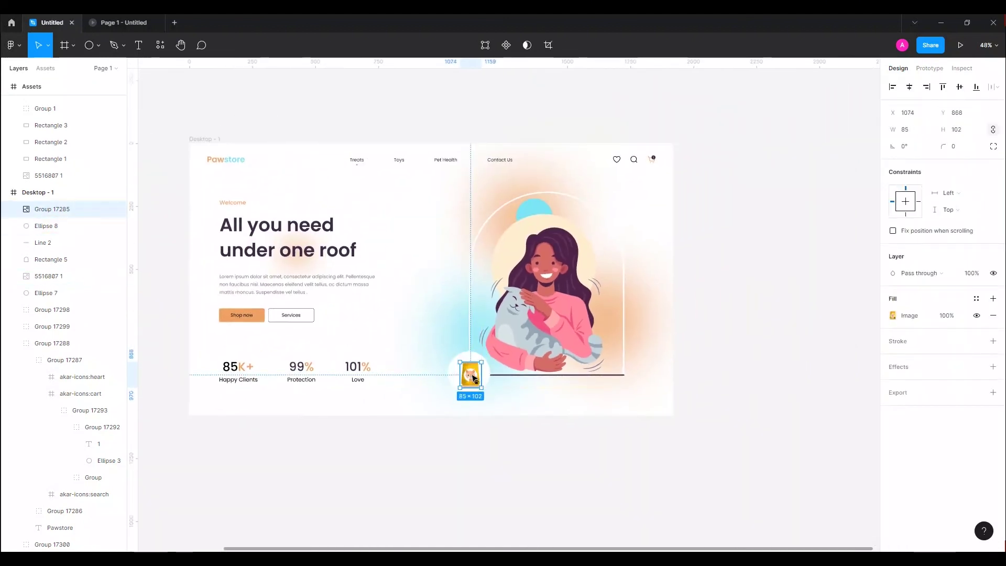
Step: Duplicate the white circle to the arch's top right and drag the first-aid kit onto it
click(485, 371)
drag(484, 371, 591, 205)
scroll(591, 204, down, 2)
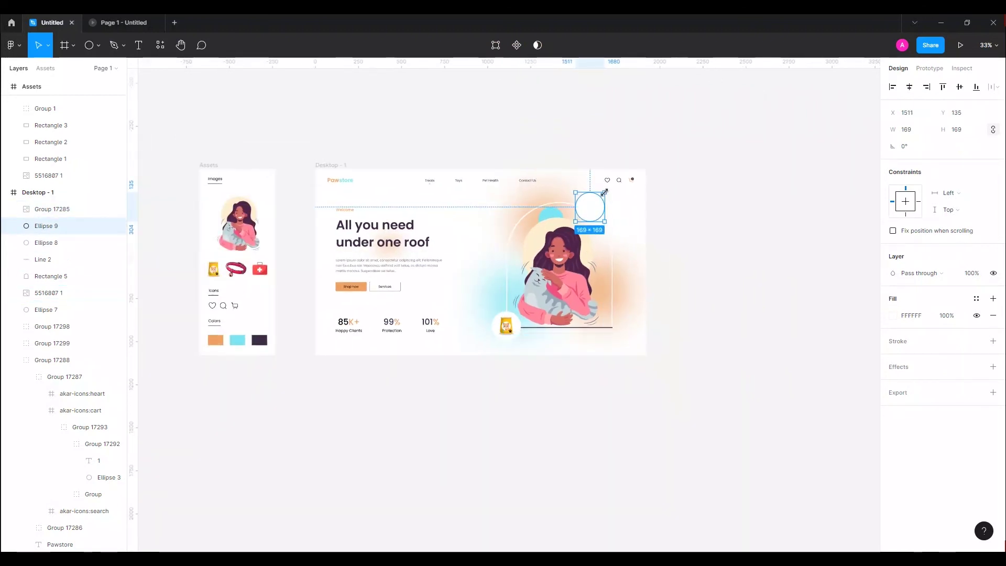
click(260, 270)
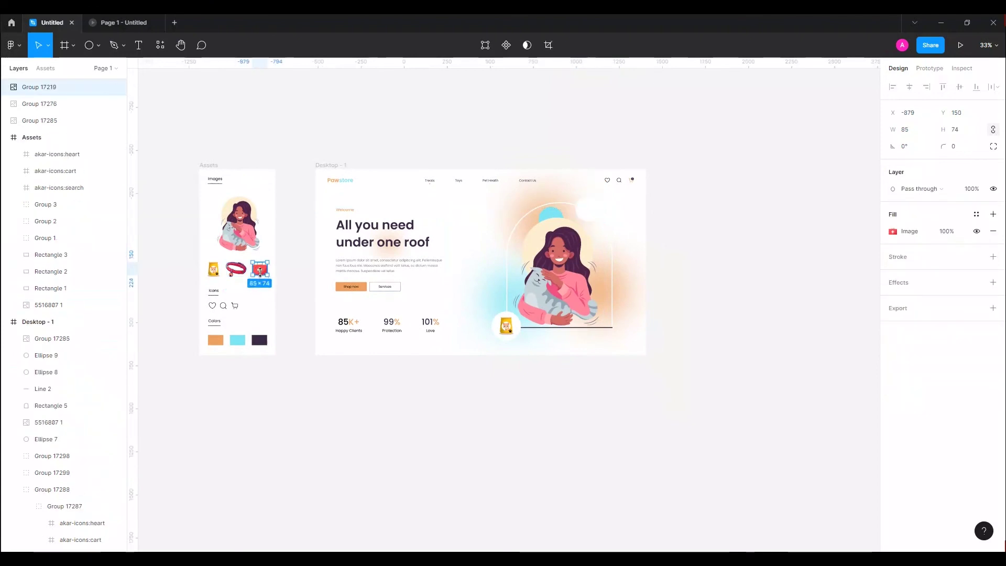
mouse_move(260, 270)
mouse_down()
mouse_move(586, 207)
mouse_move(569, 204)
mouse_up()
Step: Move the cyan blurred Ellipse 7 up behind the first-aid kit
ctrl+scroll(571, 204, up, 5)
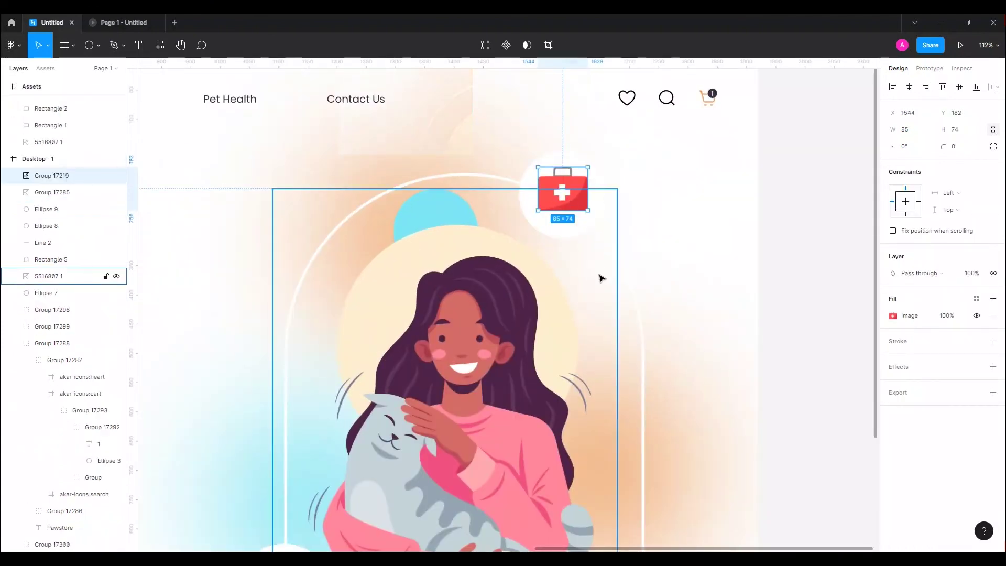
click(255, 470)
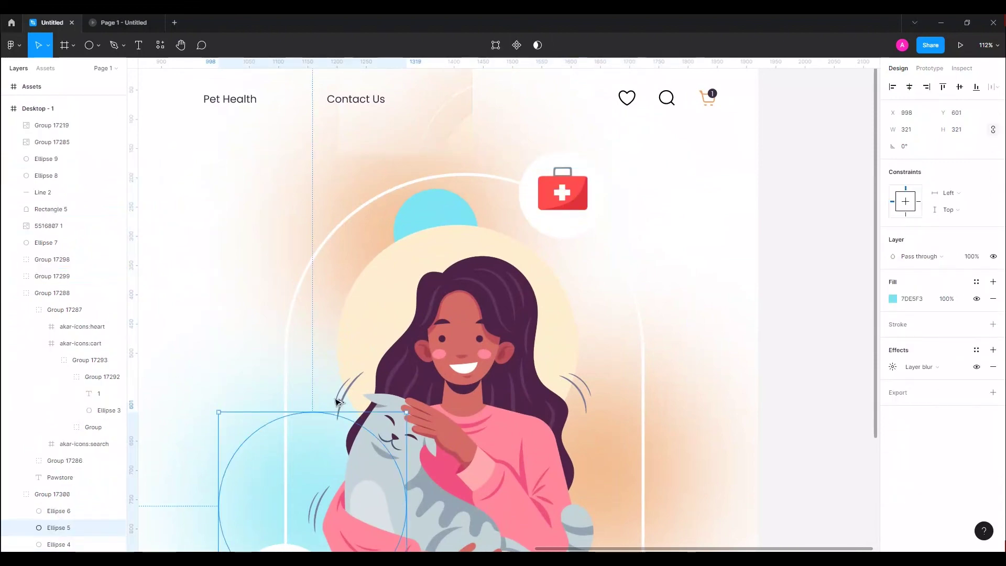
drag(253, 487, 568, 225)
ctrl+scroll(576, 231, down, 5)
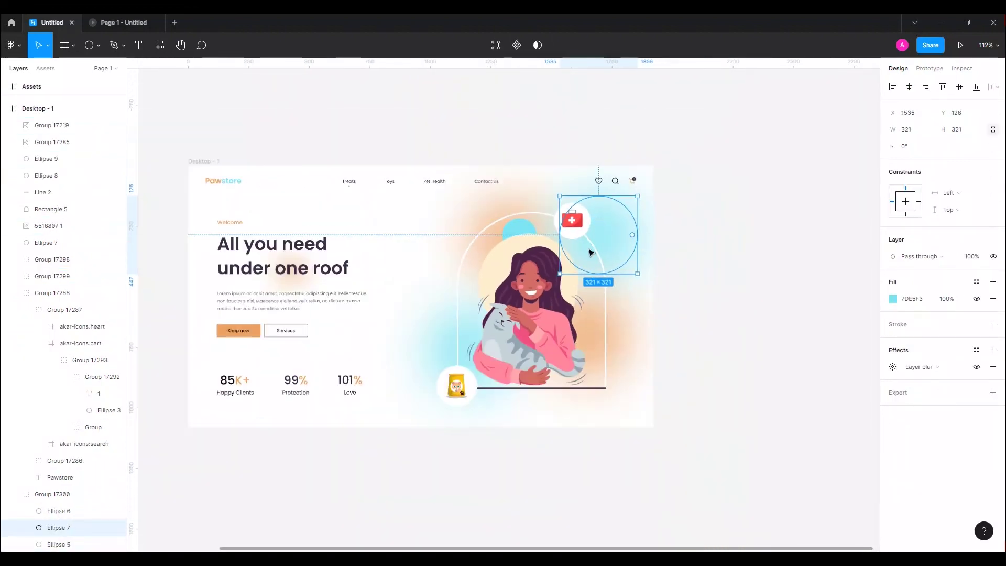
ctrl+scroll(456, 218, up, 3)
Step: Shift the orange blurred Ellipse 4 left and centre the first-aid kit on its circle
click(476, 204)
double_click(477, 204)
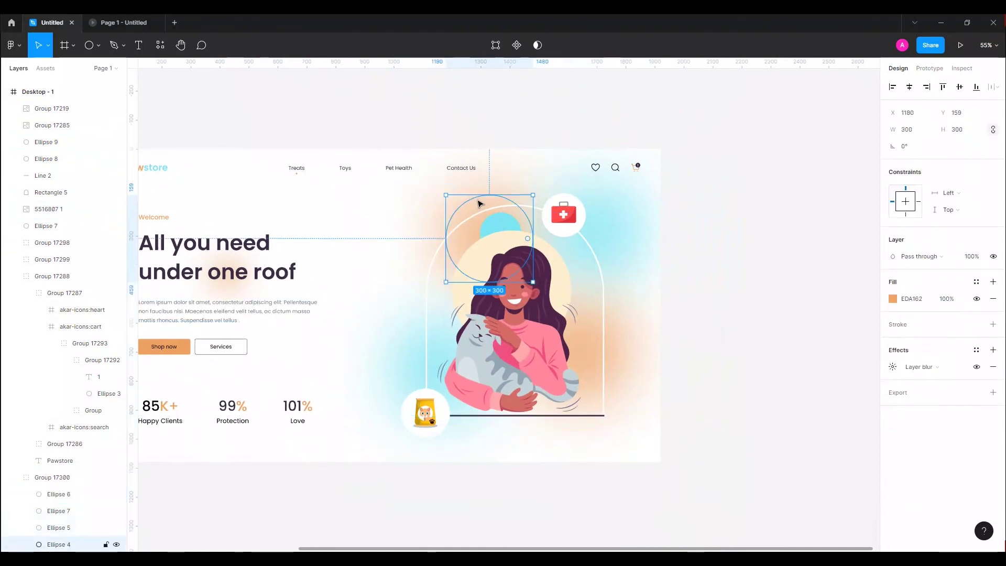
drag(482, 204, 462, 208)
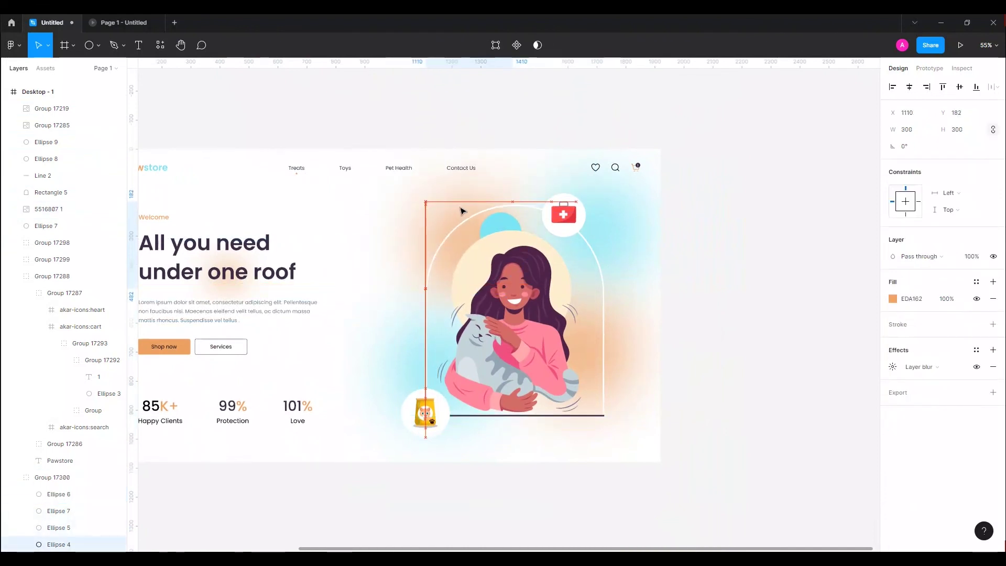
click(564, 215)
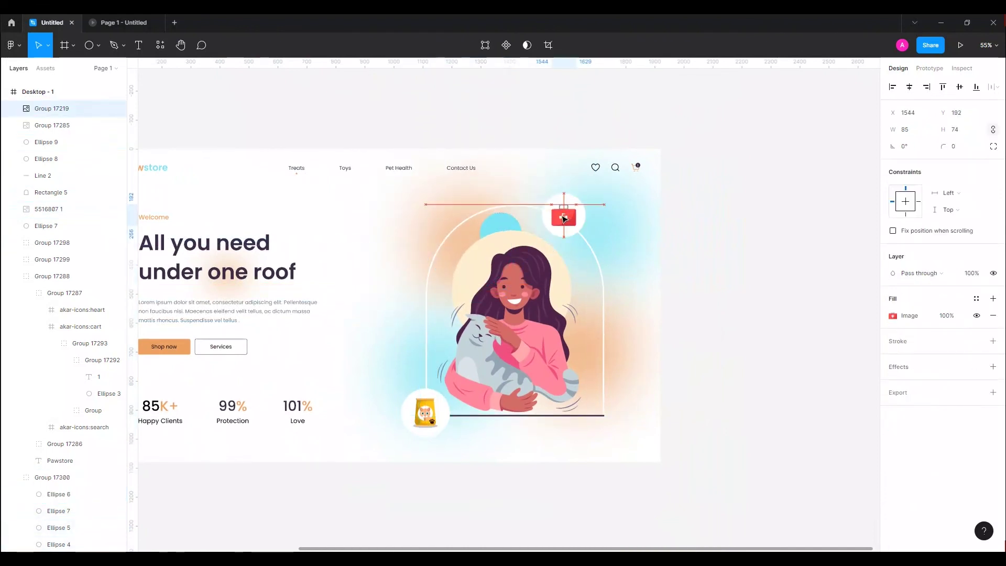
drag(573, 220, 573, 220)
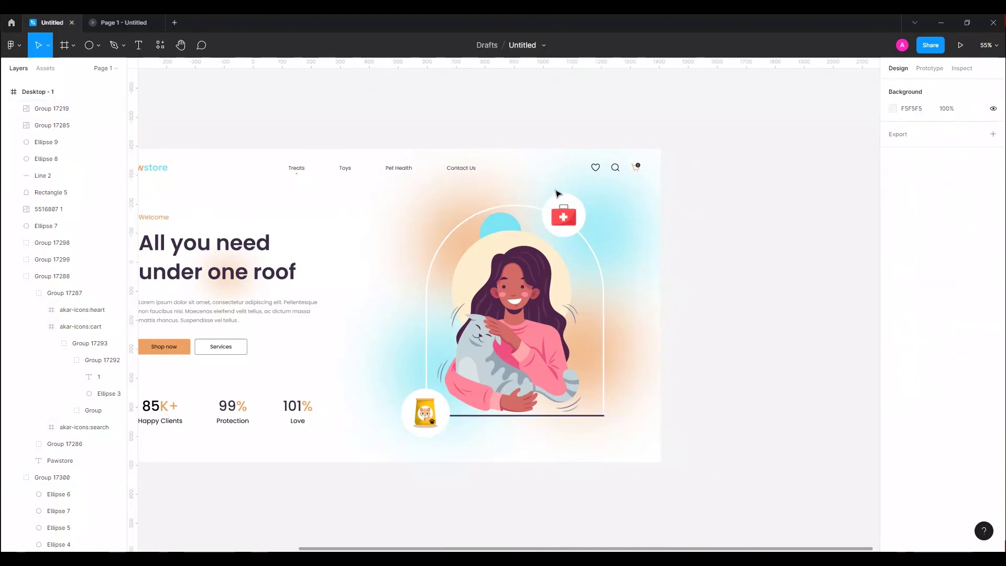
Step: Duplicate the white circle to the arch's right, place a resized collar on it, and group them
click(569, 196)
drag(576, 202, 613, 328)
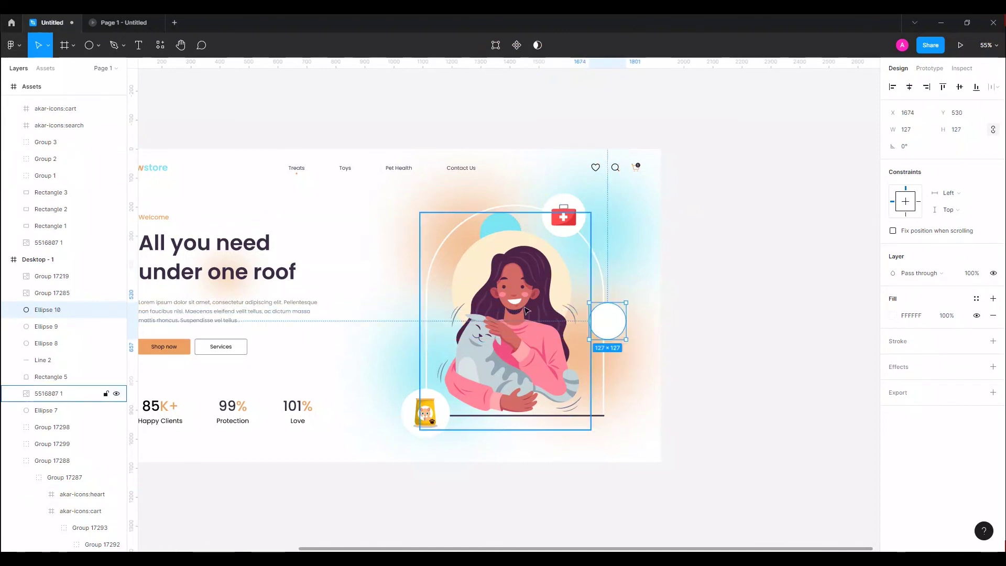
scroll(262, 298, down, 2)
scroll(210, 301, left, 2)
drag(210, 300, 707, 300)
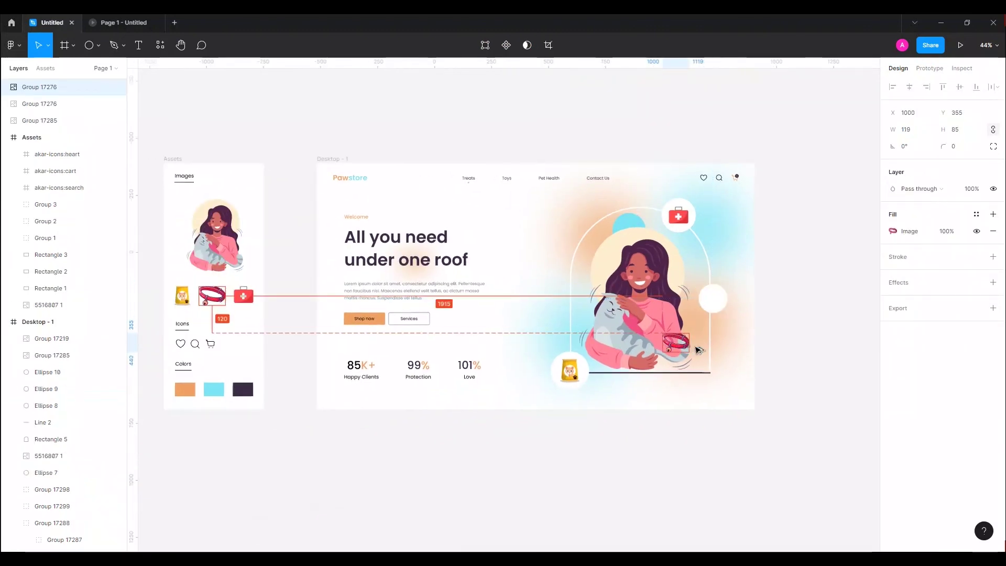
scroll(712, 301, up, 3)
scroll(726, 306, up, 5)
drag(740, 315, 723, 300)
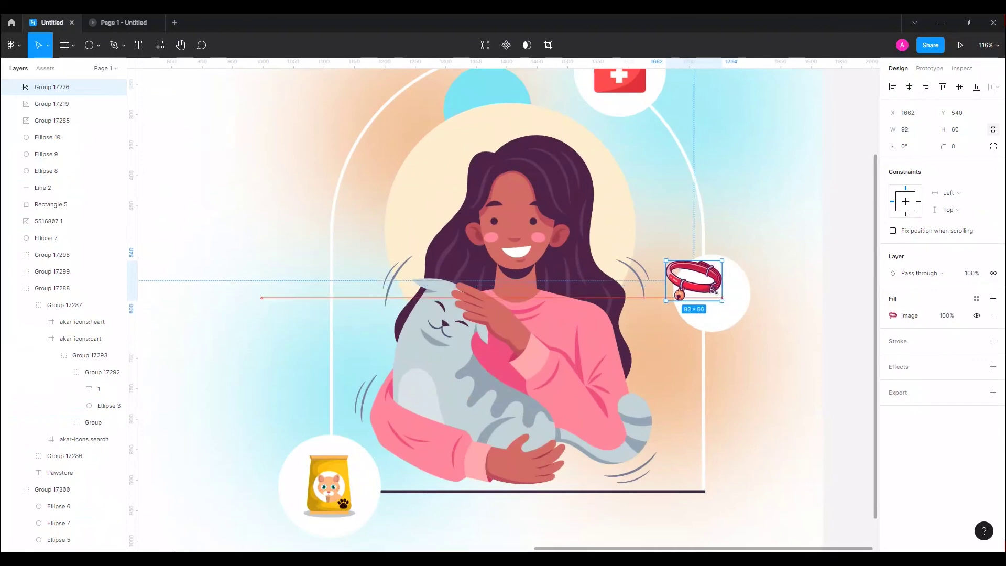
shift+click(736, 315)
key(ctrl+g)
Step: Group the first-aid kit and the food bag each with its white circle
click(639, 89)
scroll(639, 89, up, 2)
shift+click(53, 154)
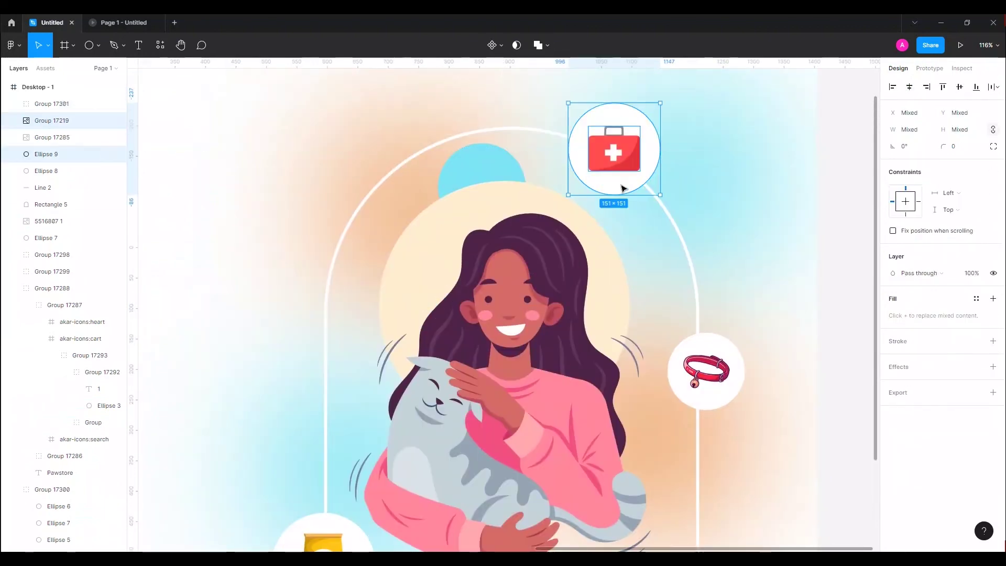
key(ctrl+g)
scroll(545, 241, down, 2)
scroll(545, 241, left, 3)
scroll(545, 241, down, 1)
scroll(545, 241, left, 1)
click(52, 137)
shift+click(52, 154)
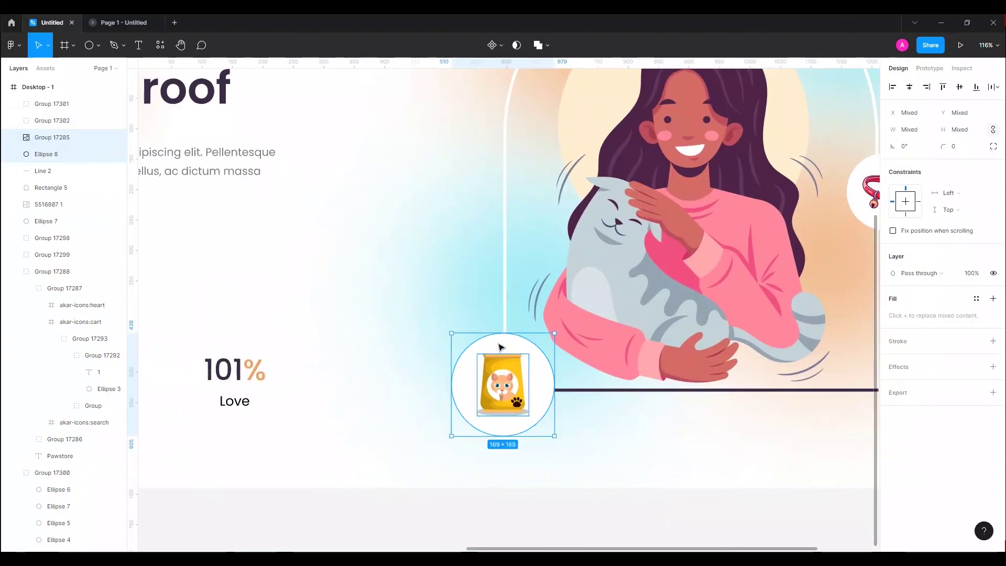
key(ctrl+g)
scroll(715, 262, down, 3)
click(768, 193)
scroll(770, 195, up, 1)
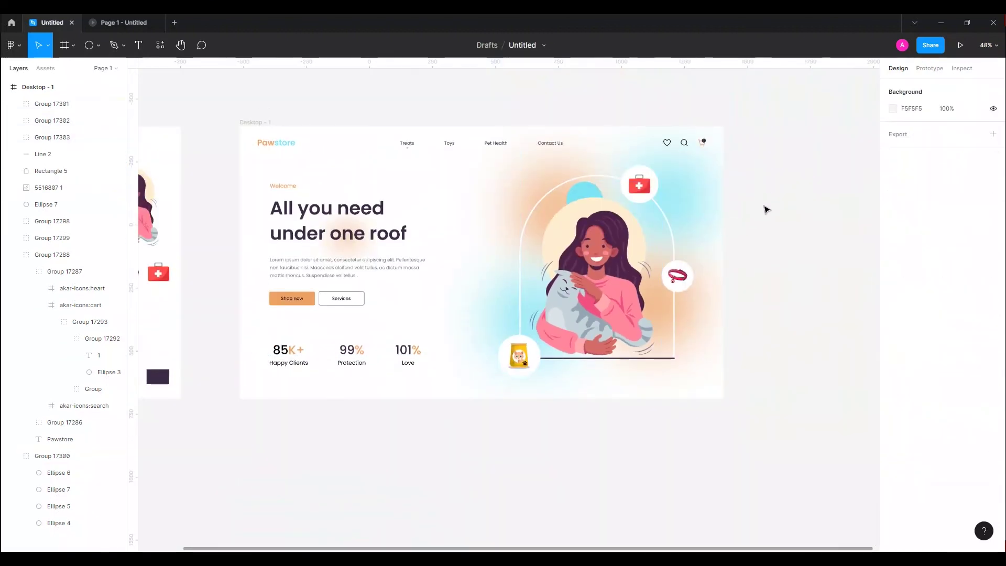
Step: Set all navigation link text to Medium font weight
click(511, 149)
double_click(511, 145)
click(550, 143)
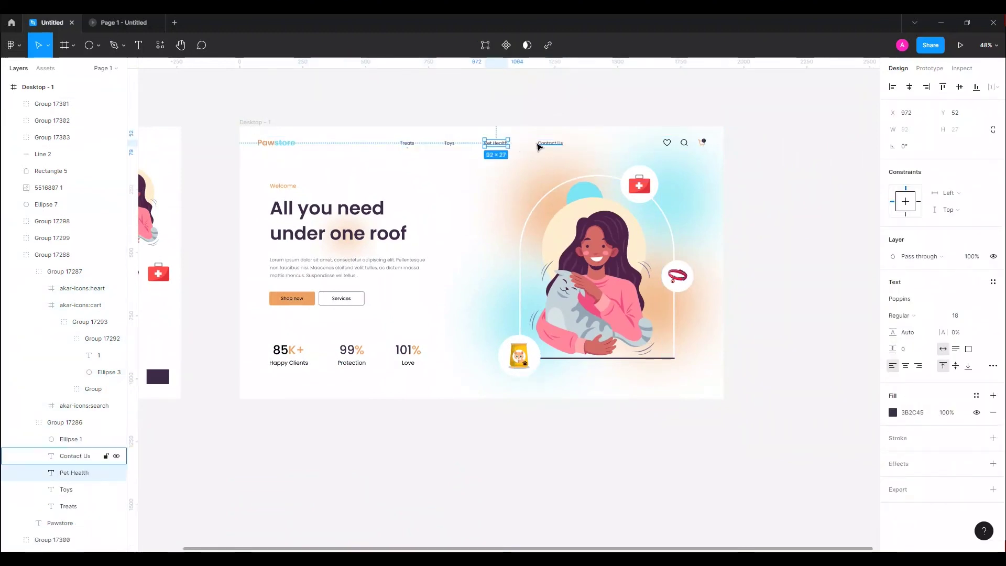
key(ctrl+a)
click(917, 333)
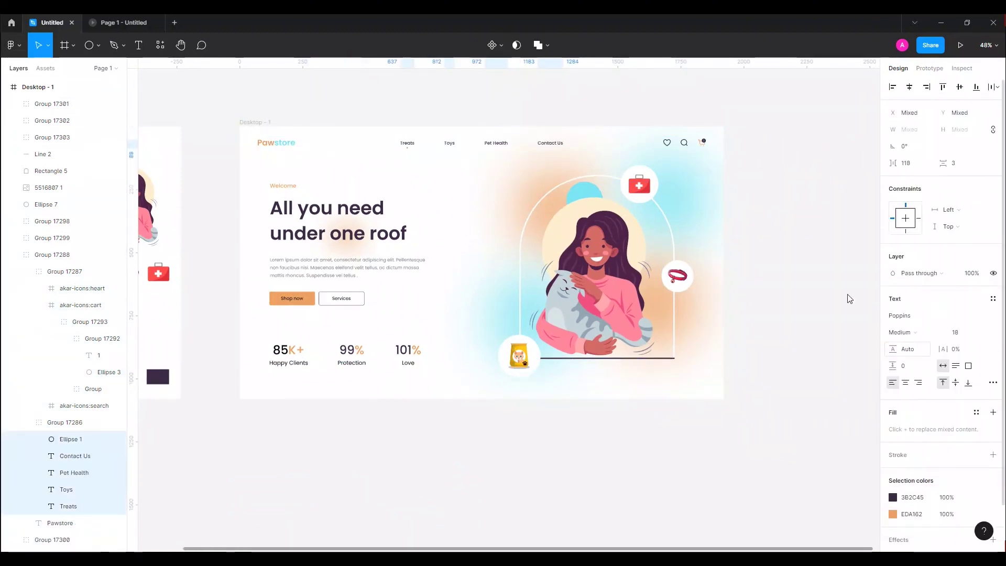
click(782, 211)
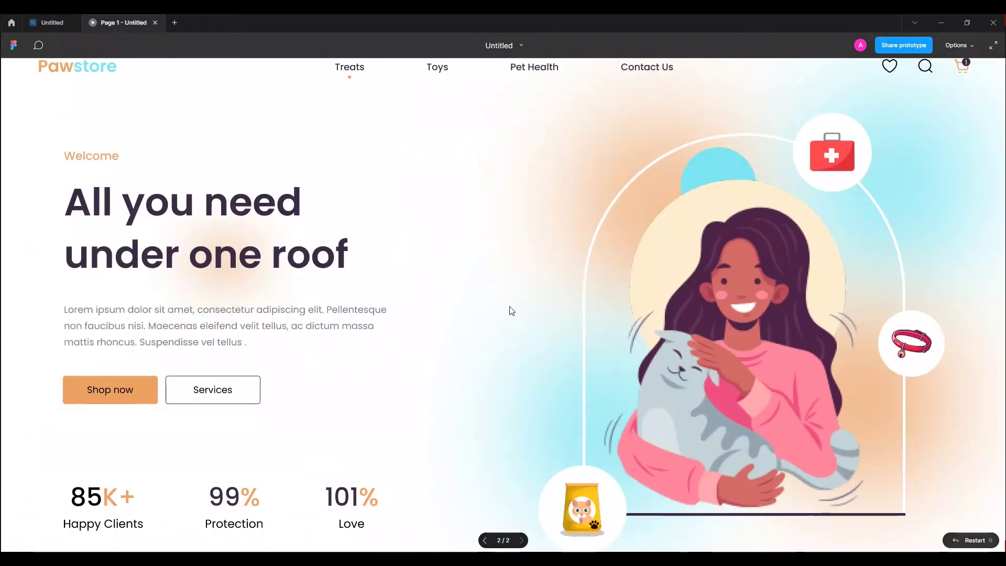
Step: Show the Pawstore hero in prototype preview with Options set to Fit to screen
scroll(511, 310, down, 1)
scroll(511, 310, up, 1)
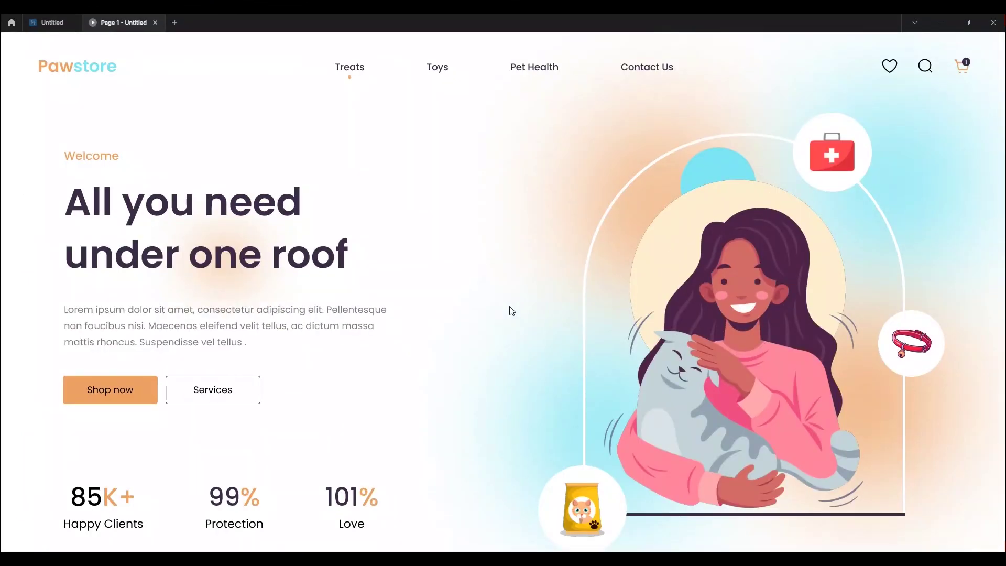
scroll(404, 265, down, 1)
scroll(404, 265, up, 1)
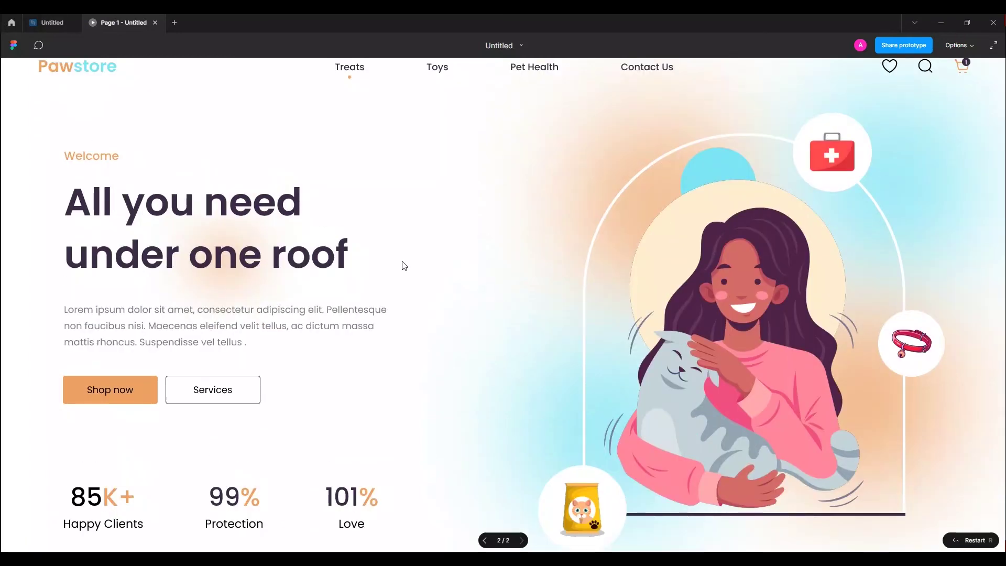
click(960, 46)
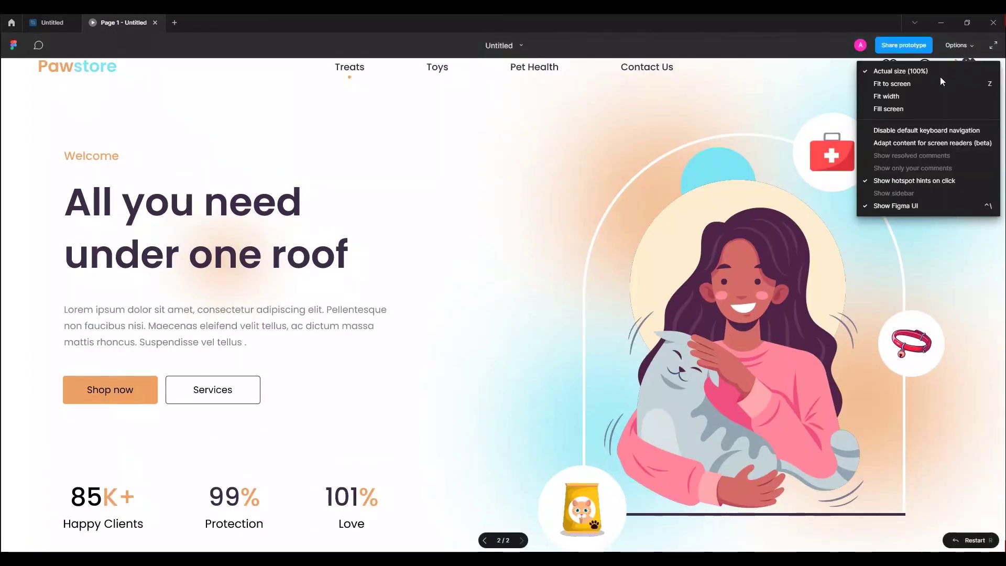
click(951, 76)
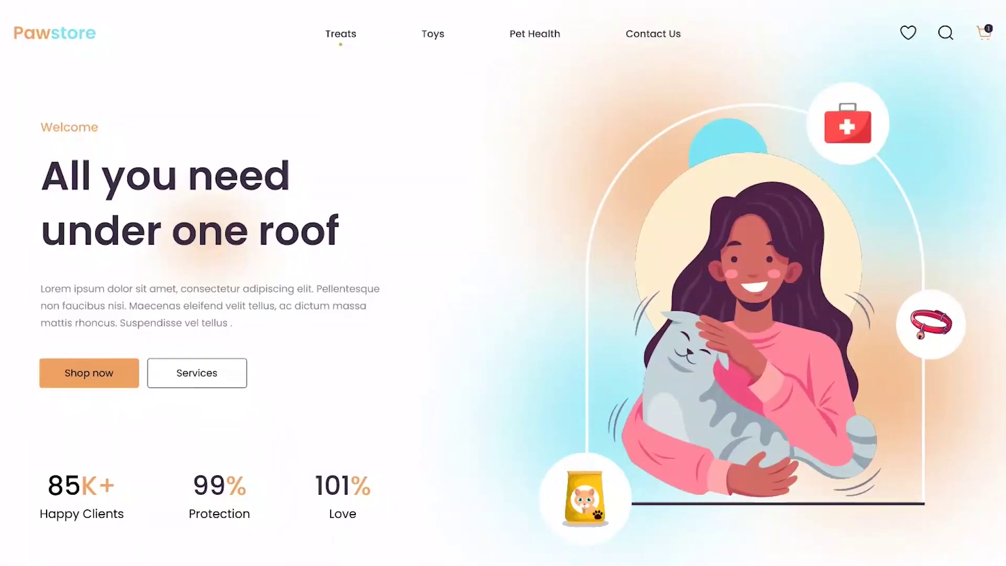